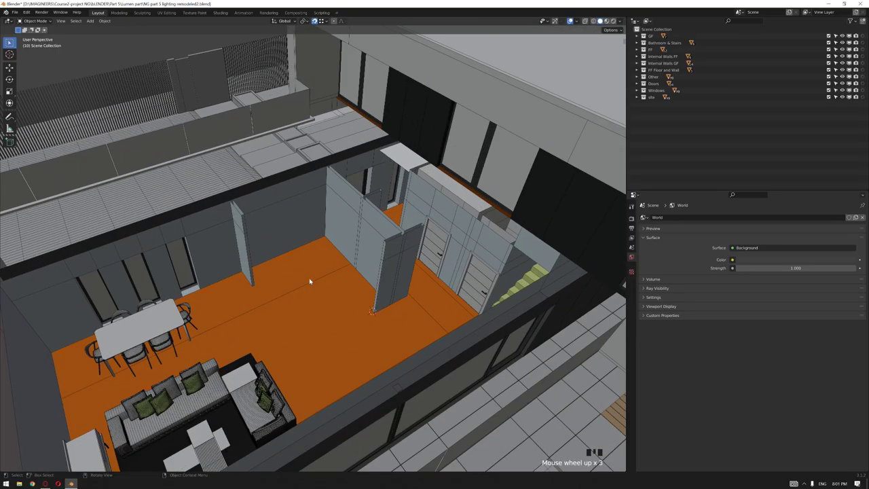
Place the 3D cursor at the bottom corner of the partition wall's free end beside the stairs area.
middle_click_drag(309, 278, 351, 284)
scroll(317, 287, "up", 3)
scroll(351, 283, "up", 3)
middle_click_drag(338, 317, 281, 285)
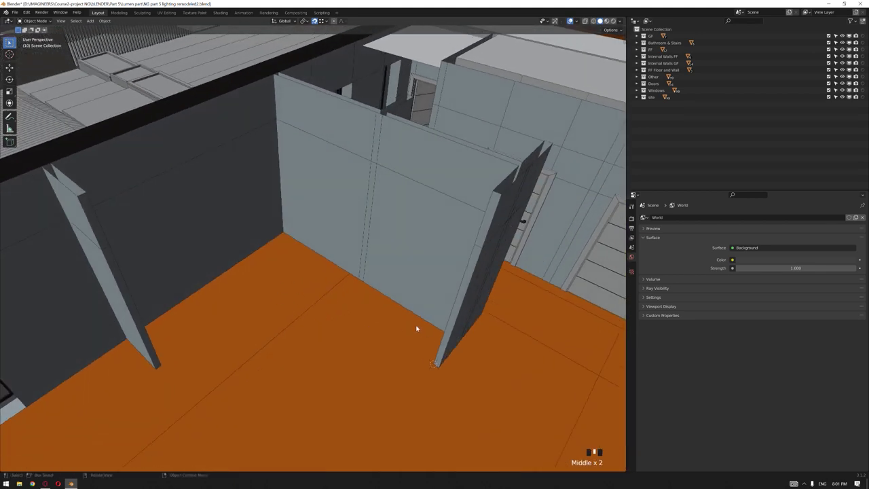
middle_click_drag(287, 252, 373, 294)
scroll(336, 295, "up", 3)
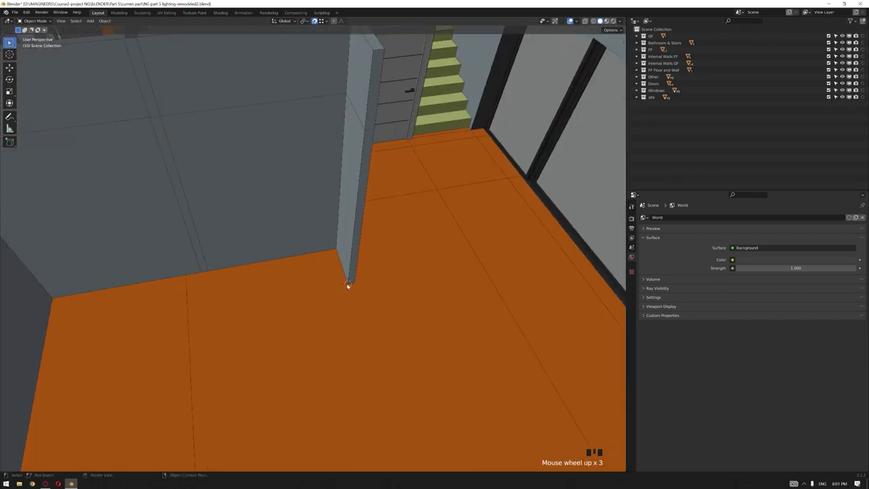
right_click_drag(347, 289, 332, 292, "shift")
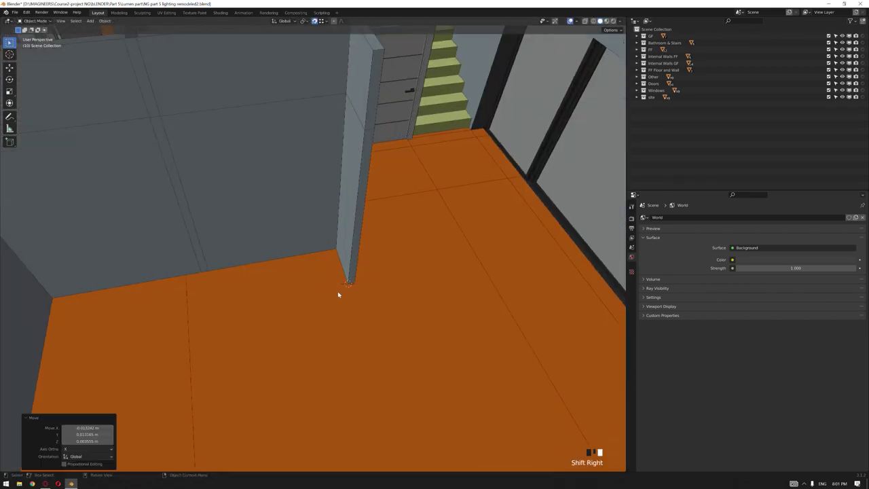
Add a single vertex at the 3D cursor and extrude it about 0.52 m along X to the wall's inner corner.
key("shift+a")
mouse_move(438, 395)
left_click(506, 395)
key("1")
key("e")
key("x")
left_click(336, 250)
Extrude the edge along Y into a floor strip, first level with the opposite partition's end, then about 0.67 m to the far wall.
middle_click_drag(435, 251, 326, 271)
middle_click_drag(325, 272, 362, 326, "shift")
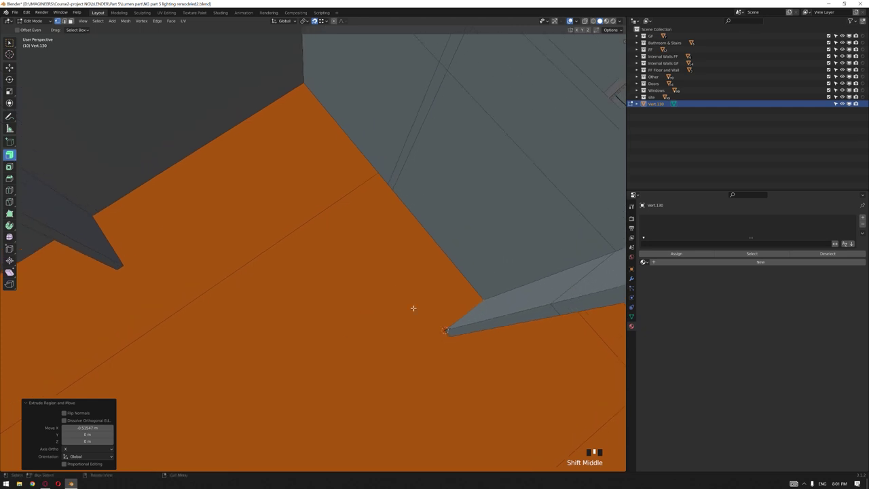
left_click(363, 326)
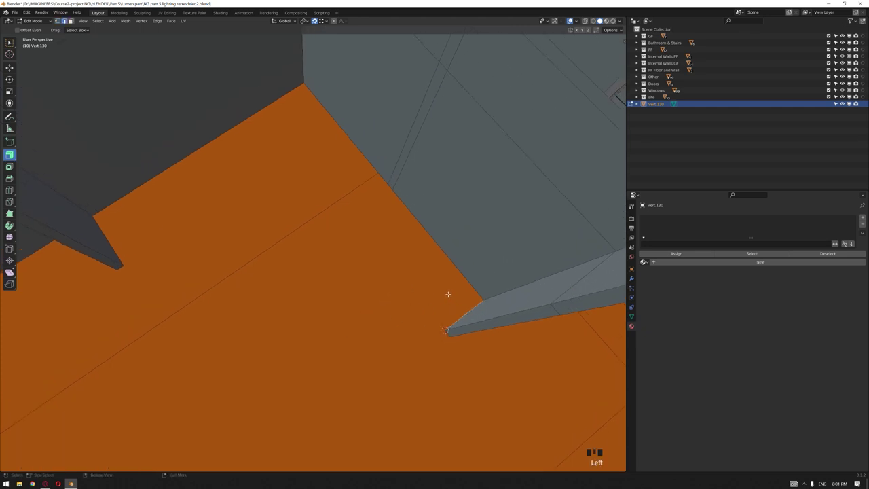
key("e")
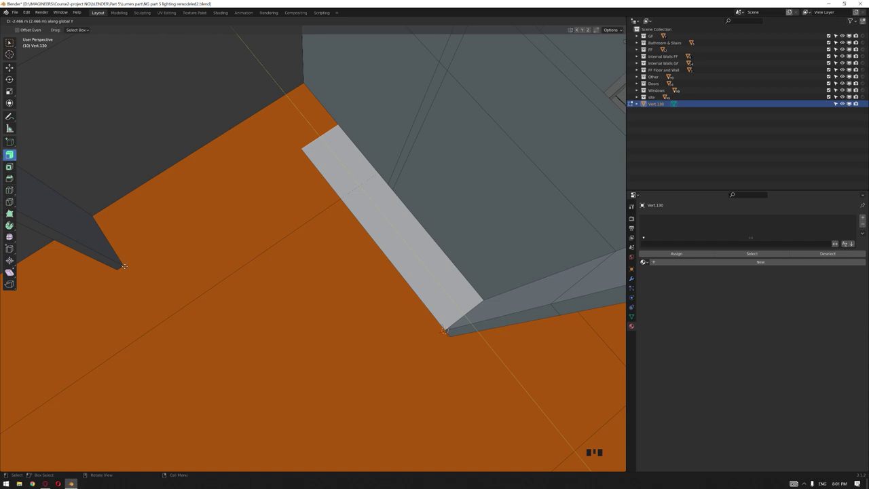
left_click(124, 265)
middle_click_drag(312, 220, 363, 230)
key("e")
left_click(358, 236)
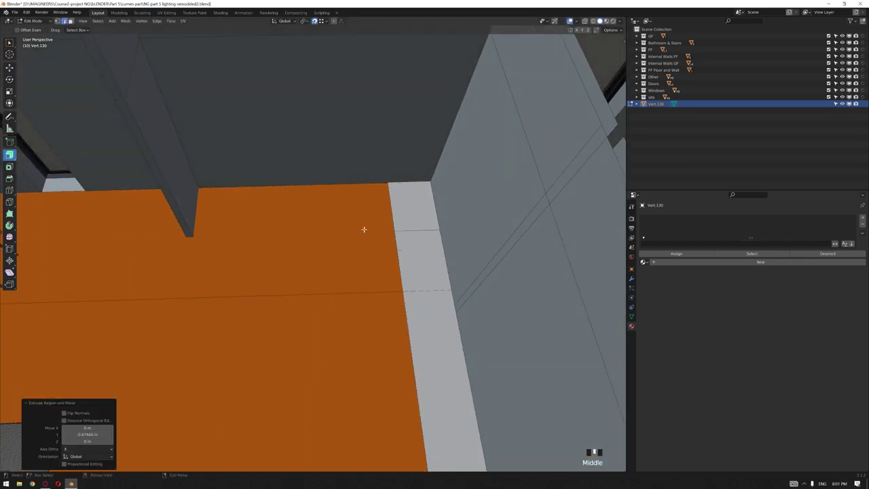
Extrude the corner section's side edge to the opposite partition's end, completing an L-shaped base on the floor.
key("e")
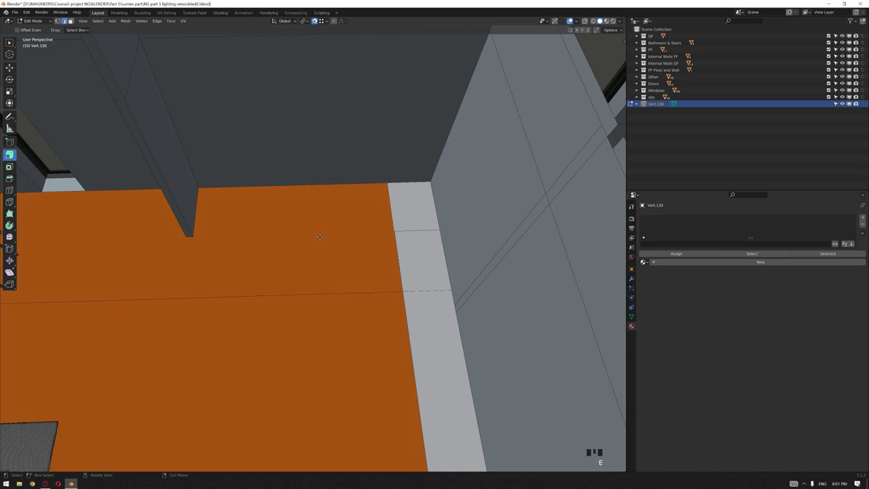
left_click(204, 235)
middle_click_drag(204, 234, 397, 298)
scroll(262, 291, "down", 3)
key("Tab")
Isolate the L-shaped base together with its surrounding walls in local view.
left_click(427, 176, "shift")
left_click(486, 239, "shift")
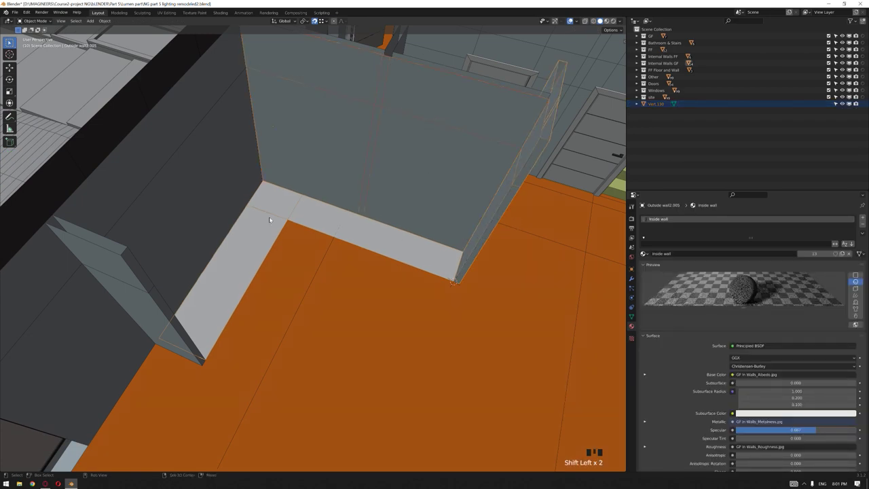
left_click(162, 300, "shift")
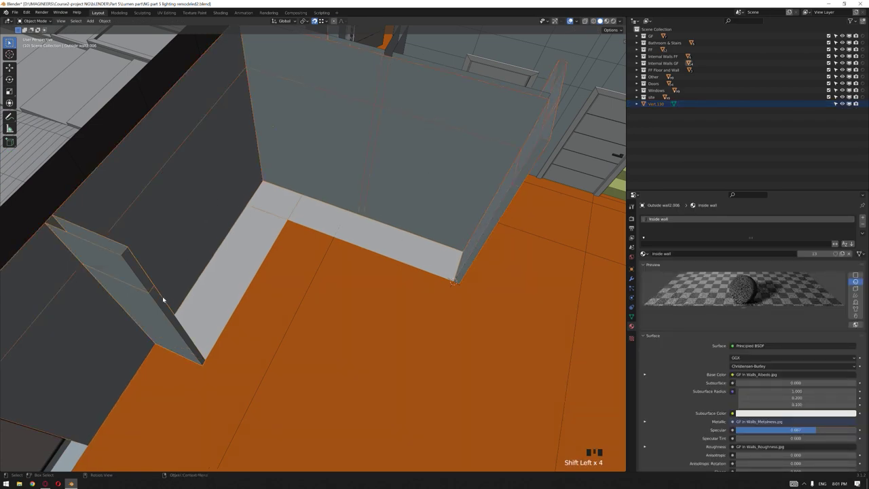
key("KP_Divide")
scroll(295, 363, "up", 6)
Add four evenly spaced loop cuts across the base arm along the partition wall.
left_click(305, 315)
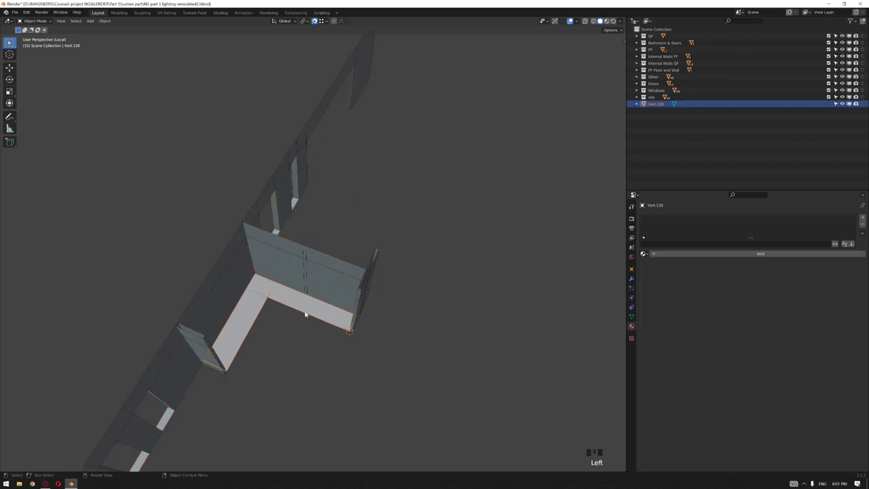
key("KP_Decimal")
key("Tab")
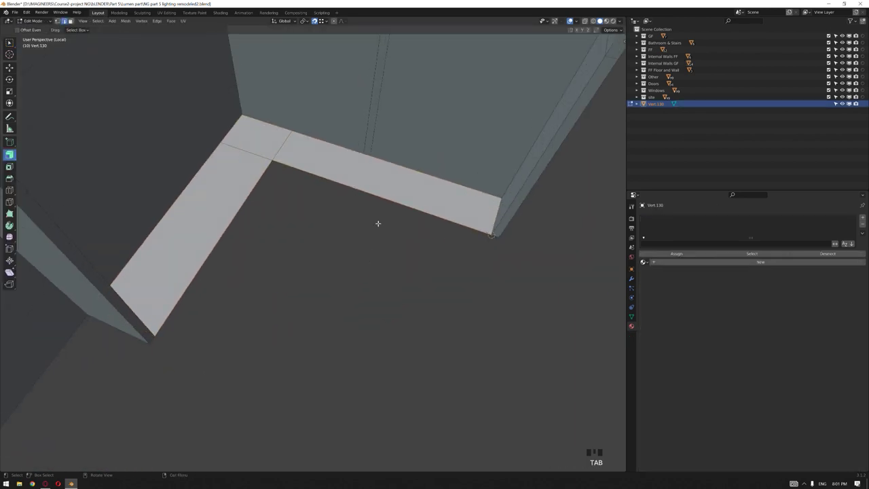
left_click(377, 208)
key("ctrl+r")
scroll(402, 176, "up", 2)
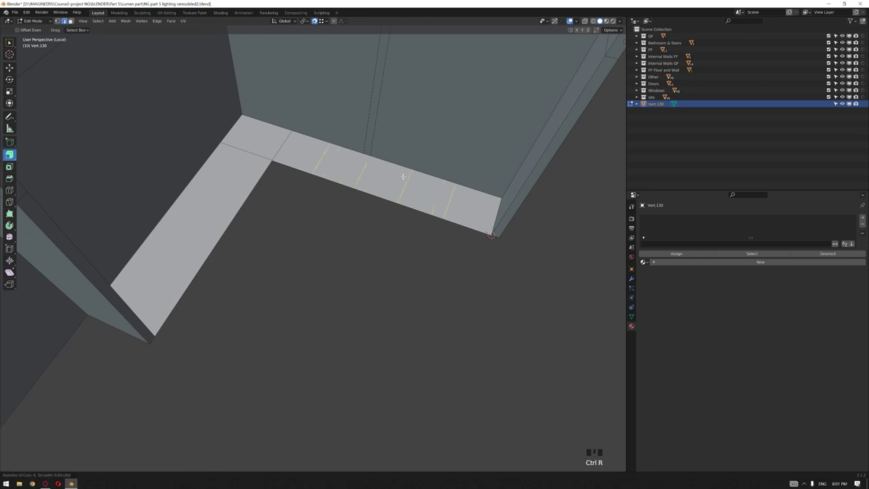
left_click(403, 176)
Add three evenly spaced loop cuts across the base's other arm.
middle_click_drag(402, 176, 248, 203)
left_click(251, 196)
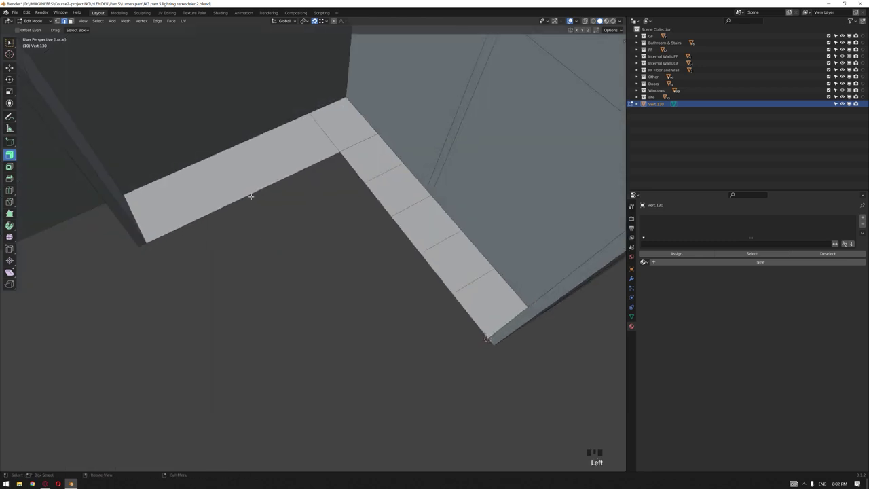
key("ctrl+r")
left_click(251, 197)
left_click(250, 196)
middle_click_drag(272, 240, 382, 305)
scroll(377, 323, "up", 3)
middle_click_drag(406, 344, 381, 348)
scroll(388, 351, "down", 2)
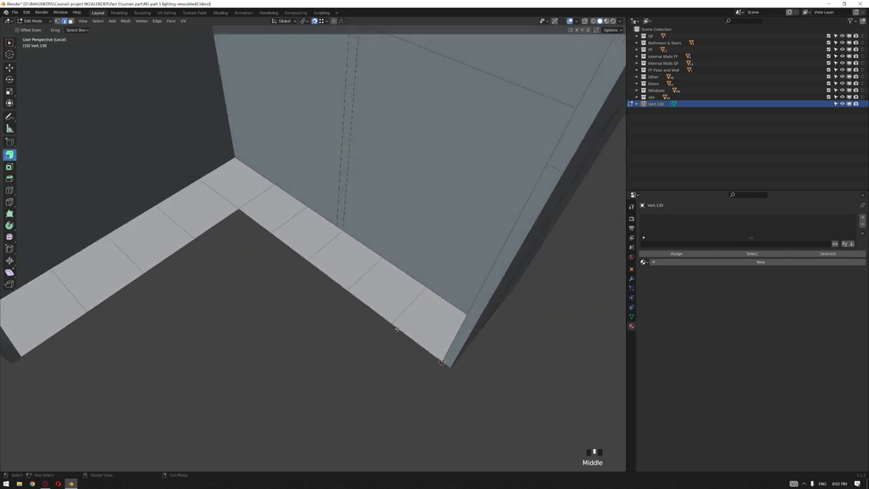
Bevel the cross-cut edges on both arms of the base with a width of 0.005 m.
left_click(410, 306)
left_click(363, 273, "shift")
left_click(323, 245, "shift")
left_click(292, 219, "shift")
left_click(178, 222, "shift")
scroll(405, 328, "up", 4)
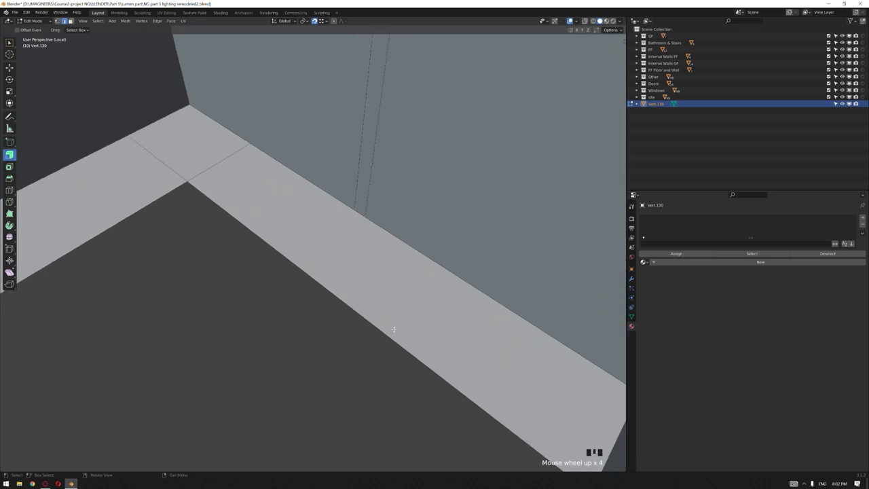
key("ctrl+b")
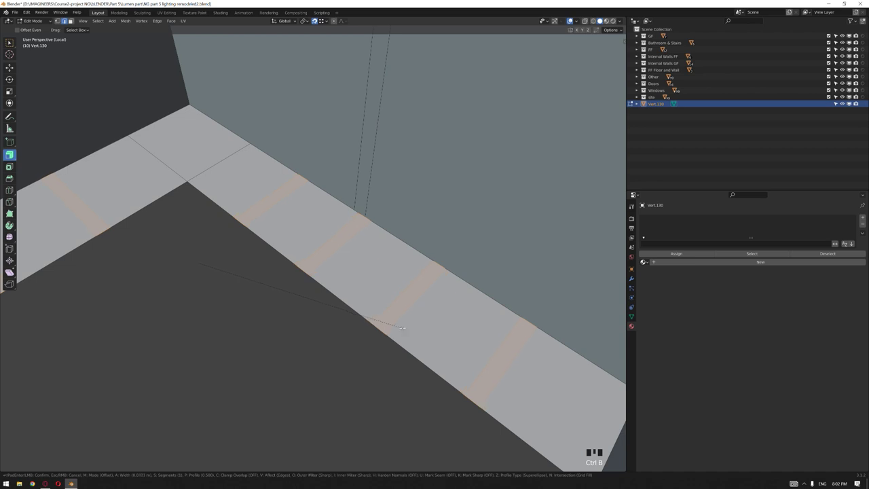
type(".005")
key("Return")
middle_click_drag(407, 304, 453, 300)
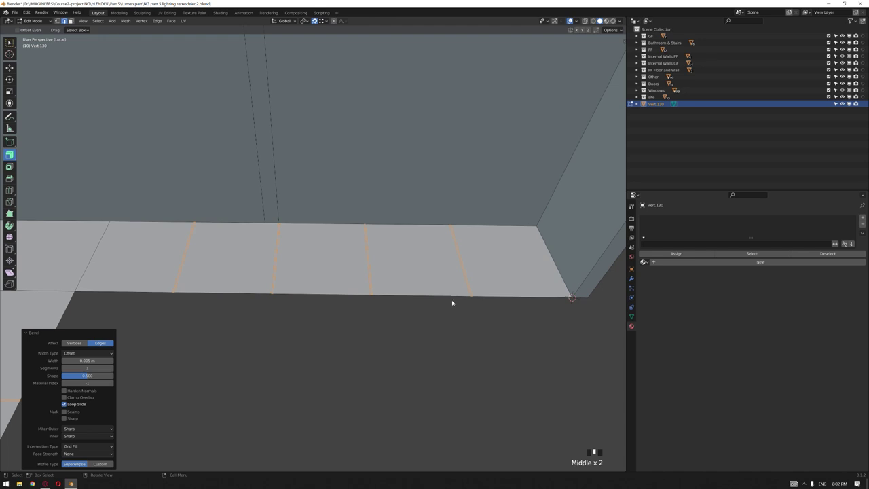
Separate the narrow beveled strips from the base into their own object.
key("p")
left_click(453, 303)
key("Tab")
middle_click_drag(446, 334, 449, 328)
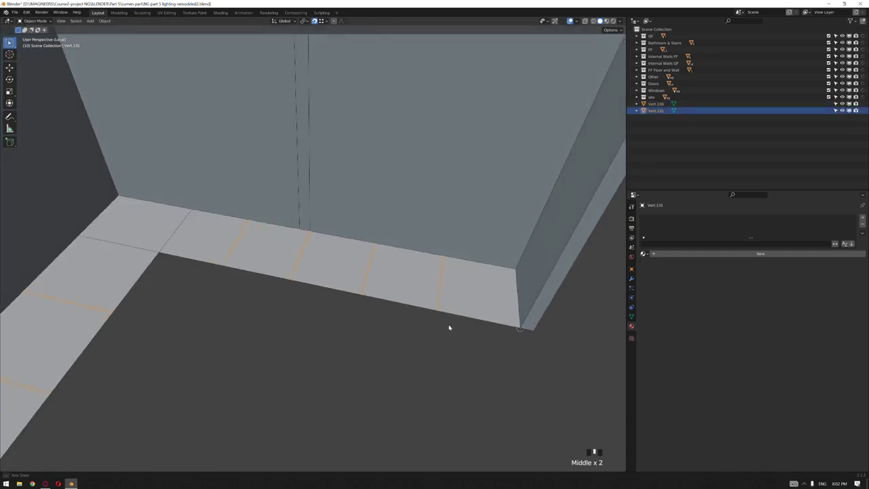
Extrude all the separated strips 0.7 m upward along Z to form vertical divider panels.
key("Tab")
key("a")
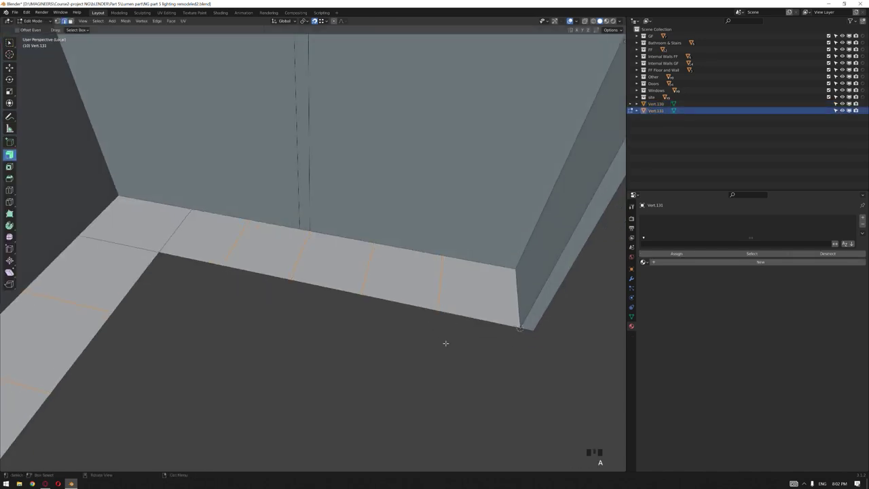
middle_click_drag(445, 337, 419, 296)
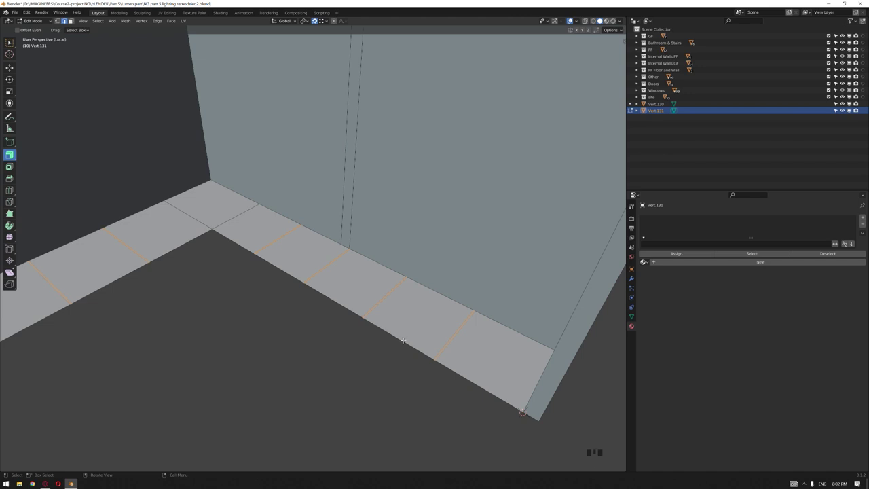
key("e")
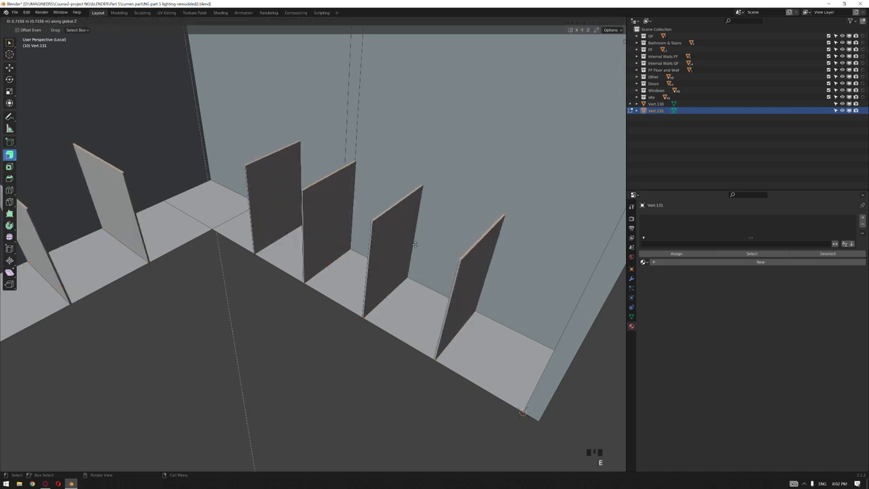
type(".")
type("0.7")
key("Return")
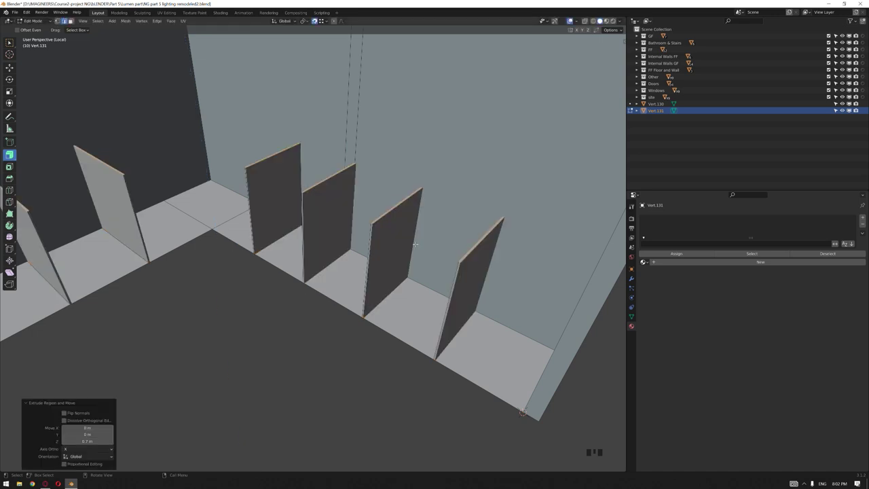
Open the L-shaped base object for mesh editing.
key("Tab")
scroll(320, 357, "down", 3)
middle_click_drag(320, 357, 285, 310)
left_click(284, 311)
key("Tab")
scroll(286, 333, "up", 2)
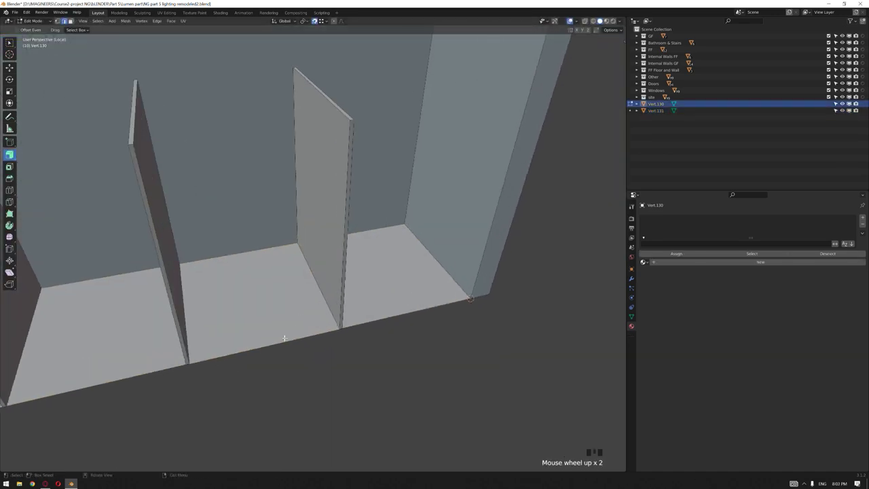
key("shift")
key("shift+d")
key("z")
right_click(289, 319)
key("ctrl+z")
Separate the base's selected outline edges into their own object and select that object.
key("p")
left_click(324, 337)
key("Tab")
left_click(321, 335)
left_click(320, 335)
left_click(320, 336)
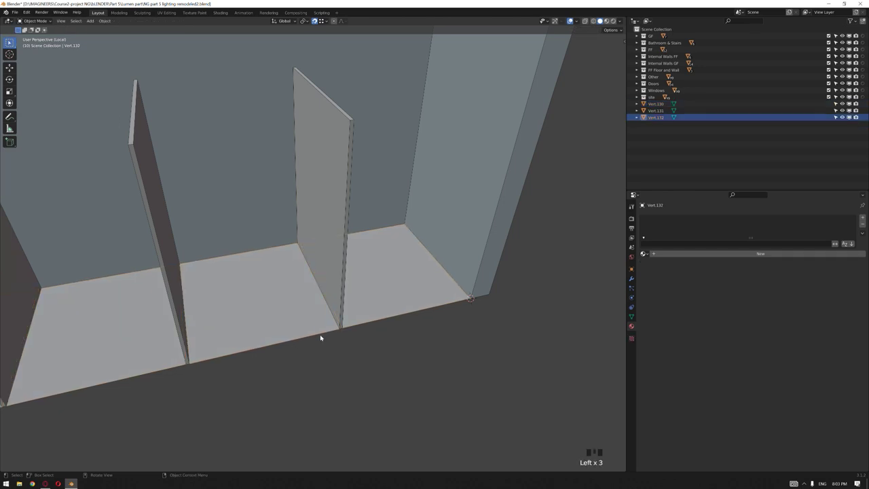
Extrude all the separated outline edges 0.7 m upward along Z to the tops of the divider panels.
key("Tab")
key("Tab")
key("Tab")
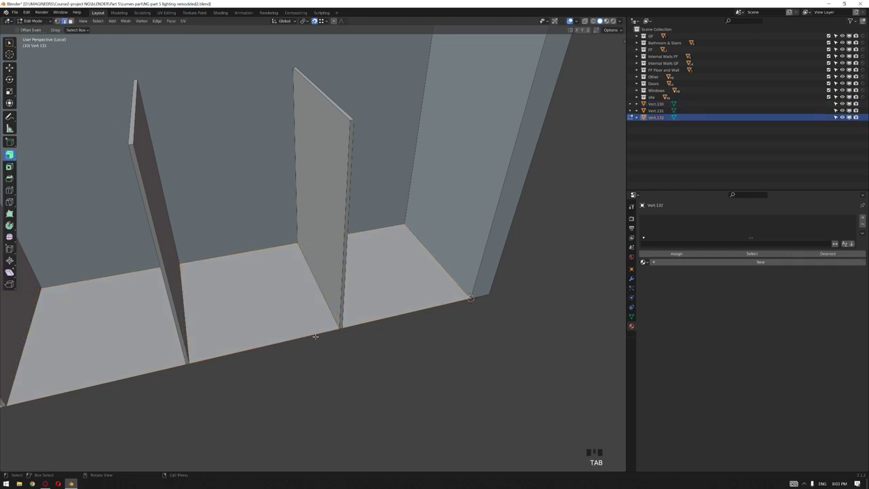
key("a")
key("e")
key("z")
left_click(350, 120)
Edit the divider panels' mesh and select the two top front corner vertices of one panel.
middle_click_drag(306, 253, 326, 310)
scroll(331, 292, "up", 2)
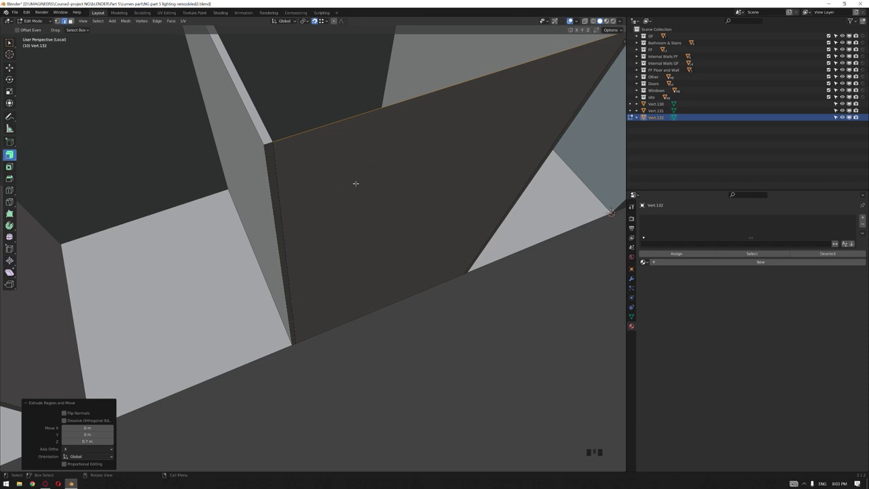
middle_click_drag(286, 227, 333, 266, "shift")
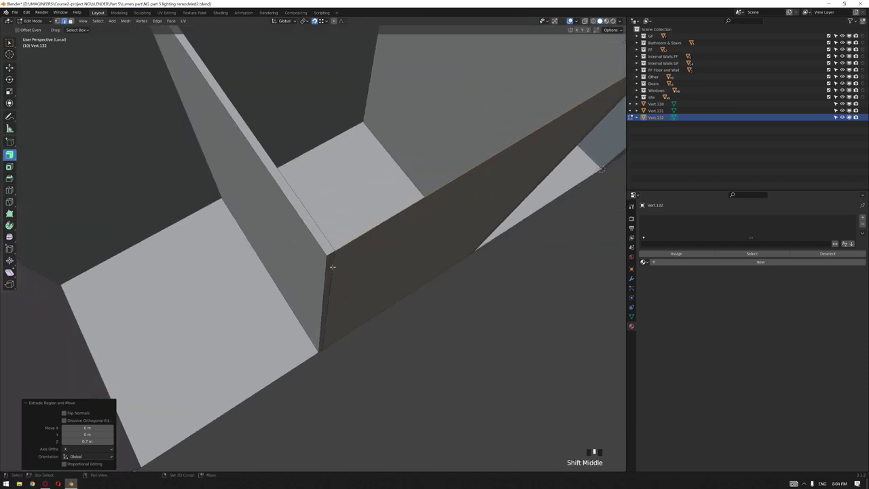
scroll(338, 279, "up", 3)
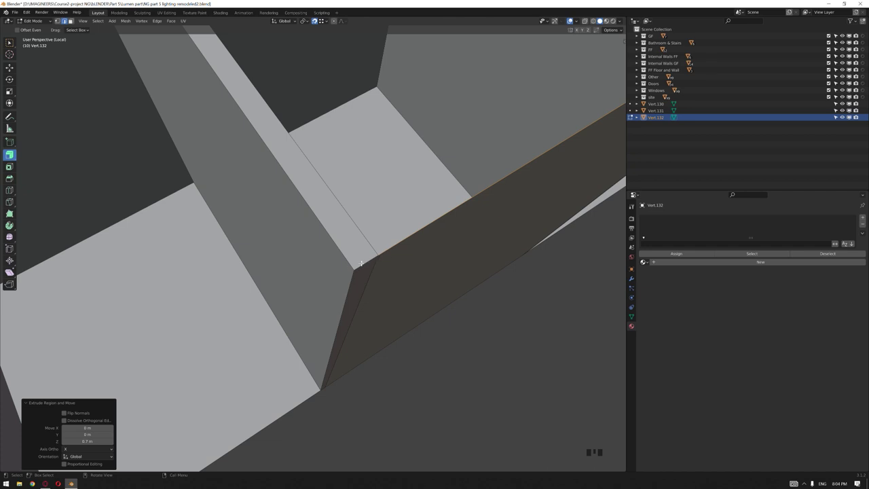
key("Tab")
left_click(363, 263)
key("Tab")
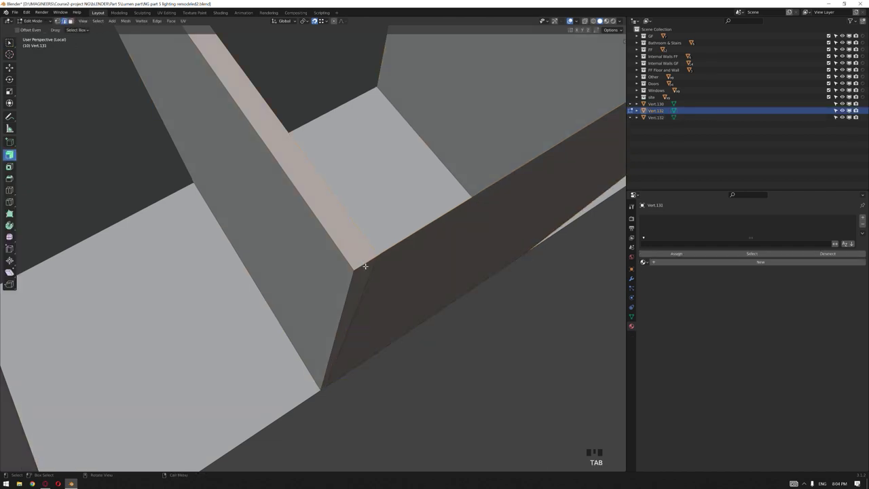
key("1")
left_click(362, 267)
left_click(375, 259, "shift")
Show the viewport sidebar and check the add-on preferences for "pd" to find Precision Drawing Tools (PDT).
key("n")
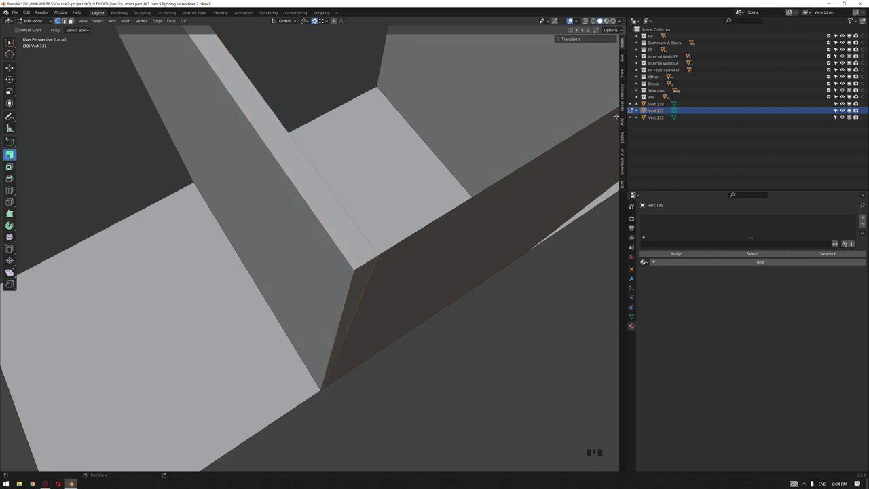
left_click(77, 12)
left_click(27, 13)
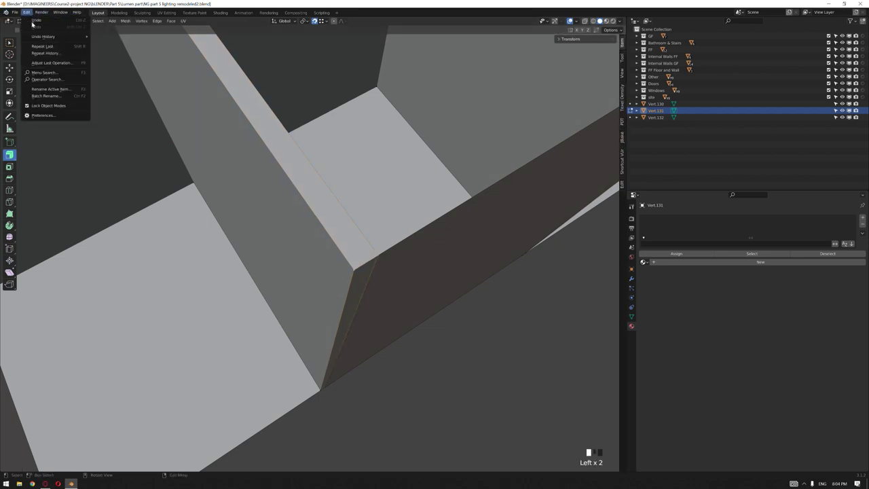
left_click(68, 115)
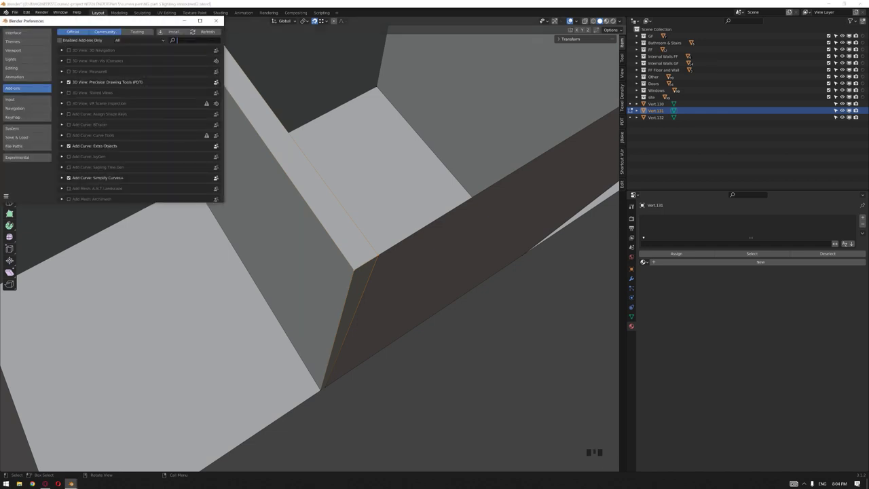
type("pd")
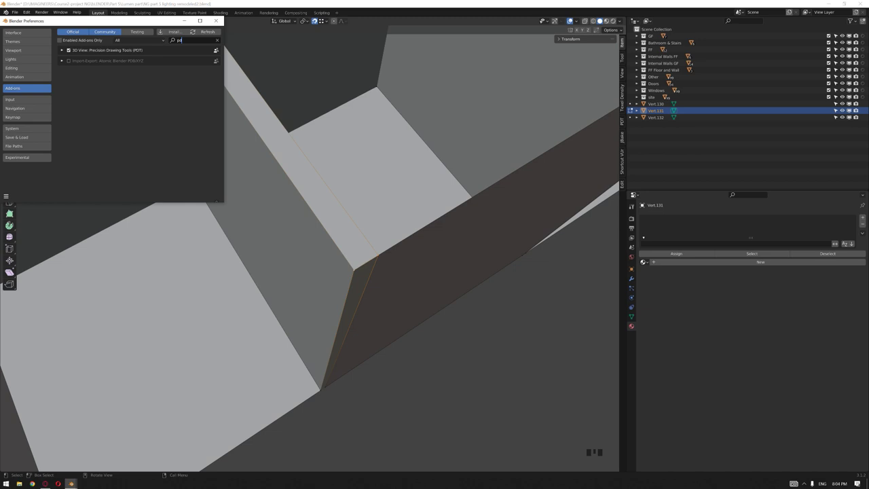
left_click(216, 20)
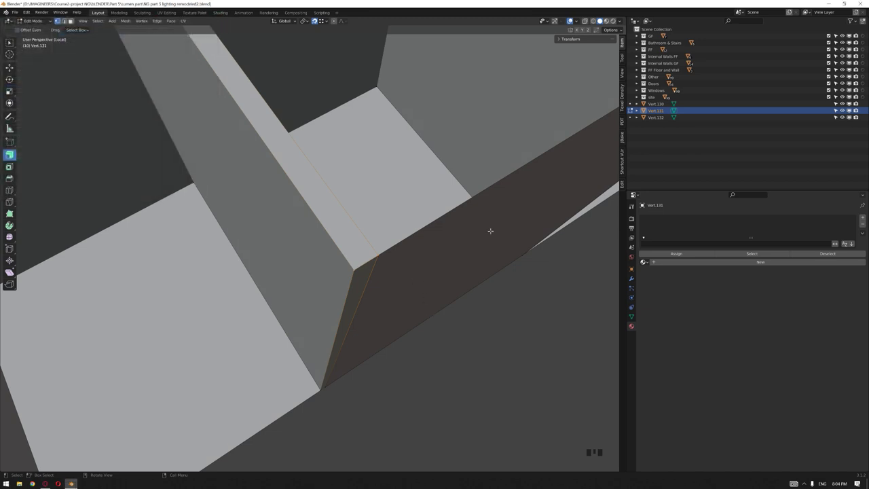
Place the 3D cursor at 50% between the two selected divider corner vertices with PDT and add a single vertex there as a marker.
left_click(622, 121)
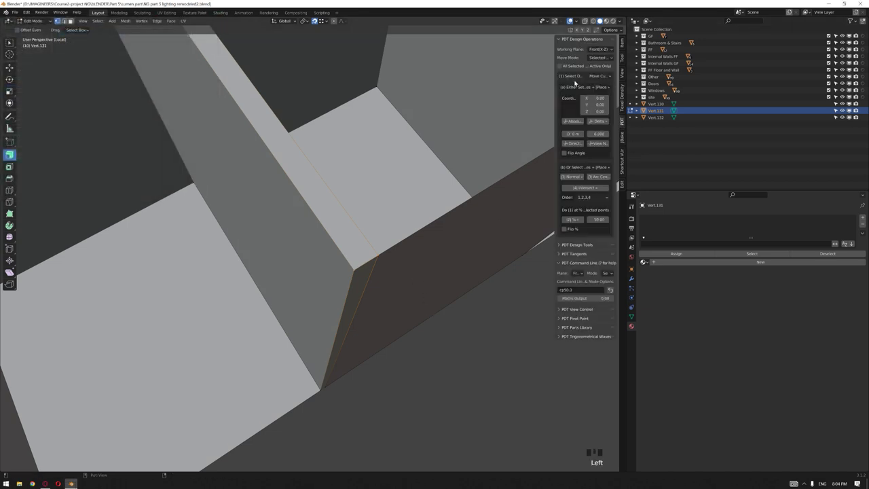
left_click(574, 221)
key("Tab")
key("shift+a")
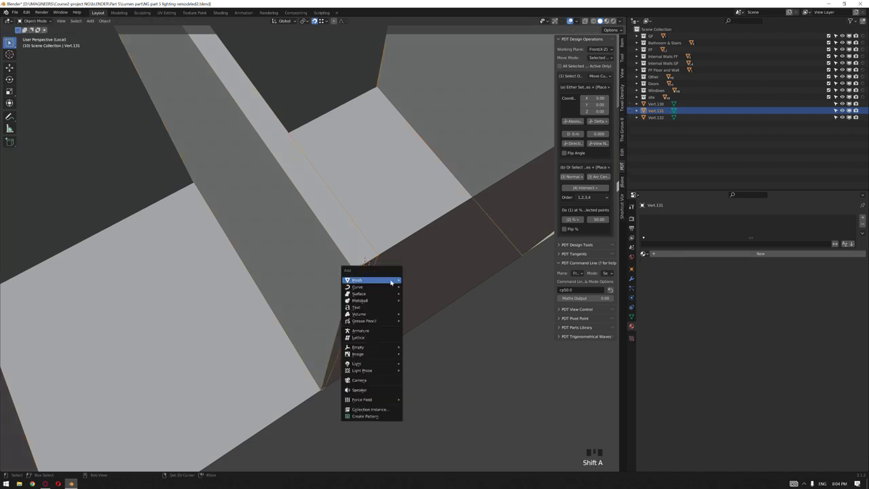
mouse_move(390, 280)
mouse_move(450, 370)
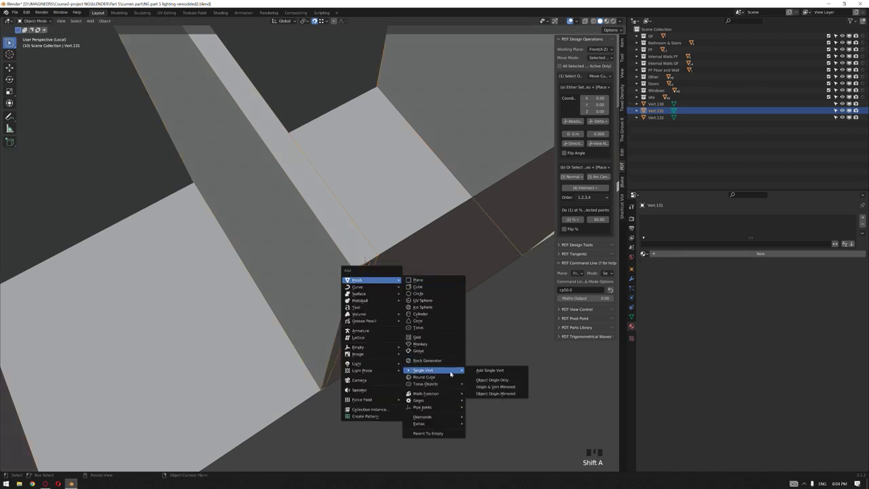
left_click(500, 371)
key("Tab")
Move the front panel's side vertices at this divider about 0.005 m along negative Y, snapping them to the midpoint marker.
left_click(422, 252)
key("Tab")
key("1")
left_click_drag(412, 221, 233, 472)
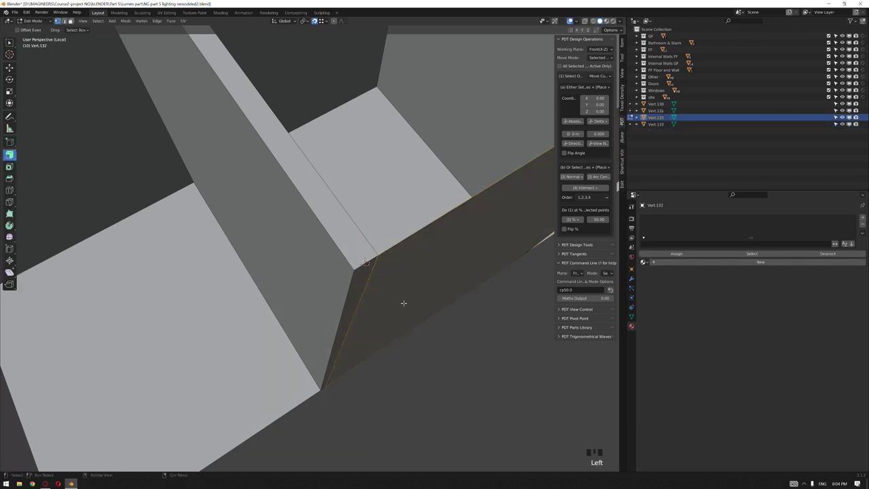
key("g")
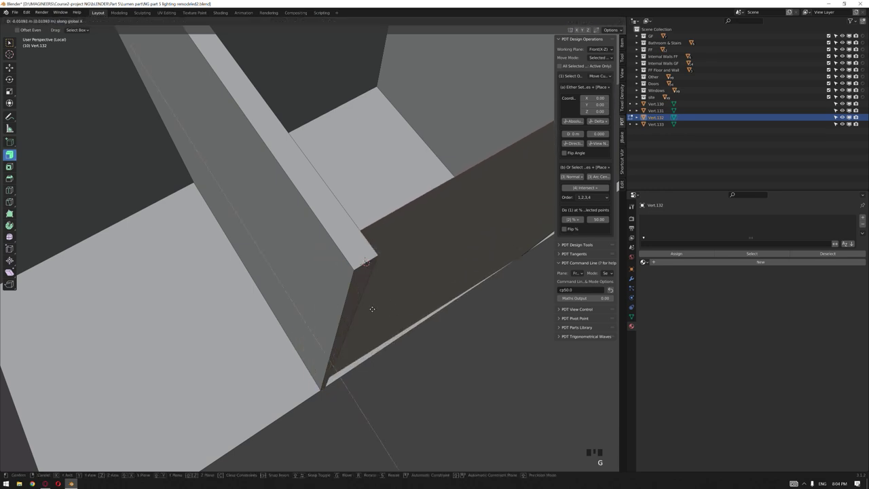
key("y")
left_click(366, 262)
middle_click_drag(371, 266, 393, 326)
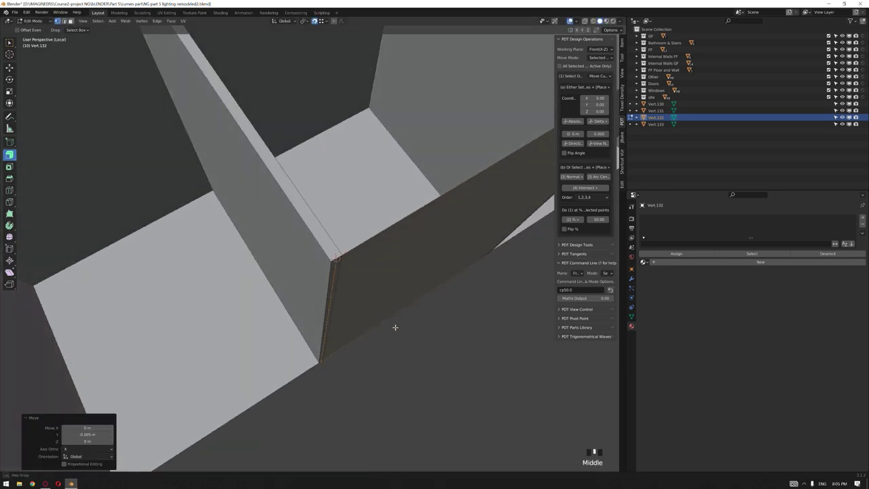
key("Tab")
Extrude the whole front panel 0.01 m outward along X to give it thickness.
left_click(422, 264)
left_click(429, 231)
key("Tab")
key("a")
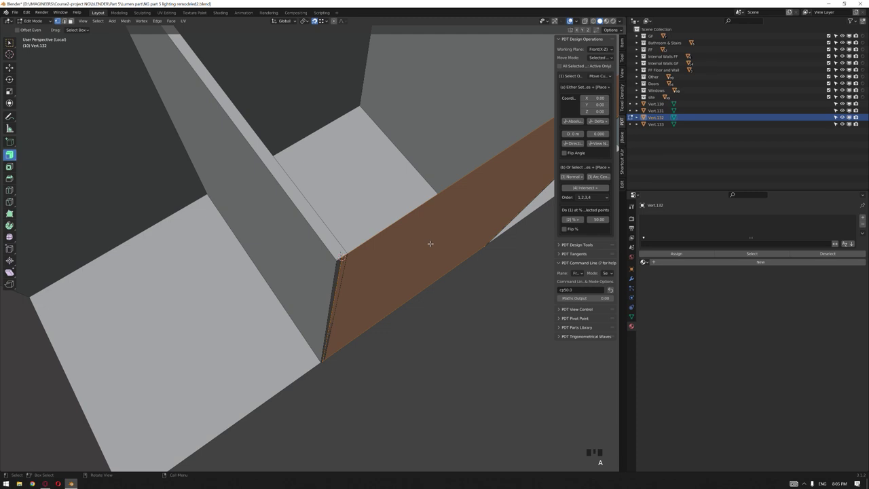
key("e")
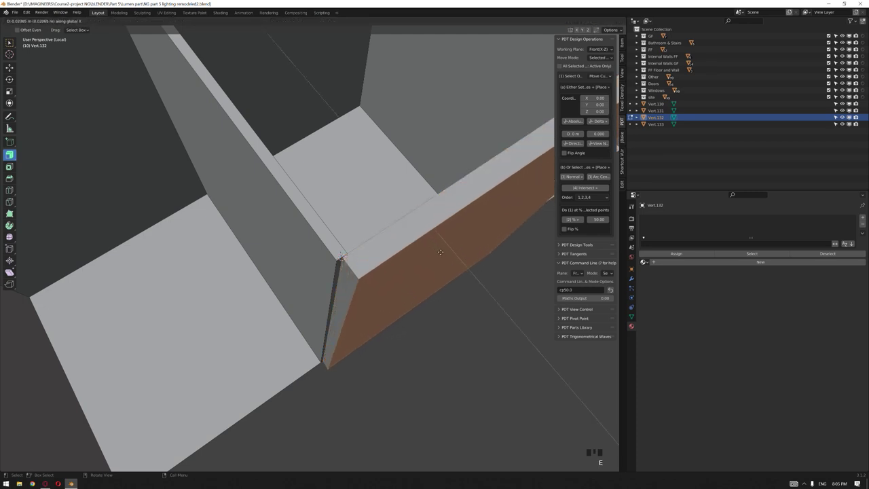
type(".01")
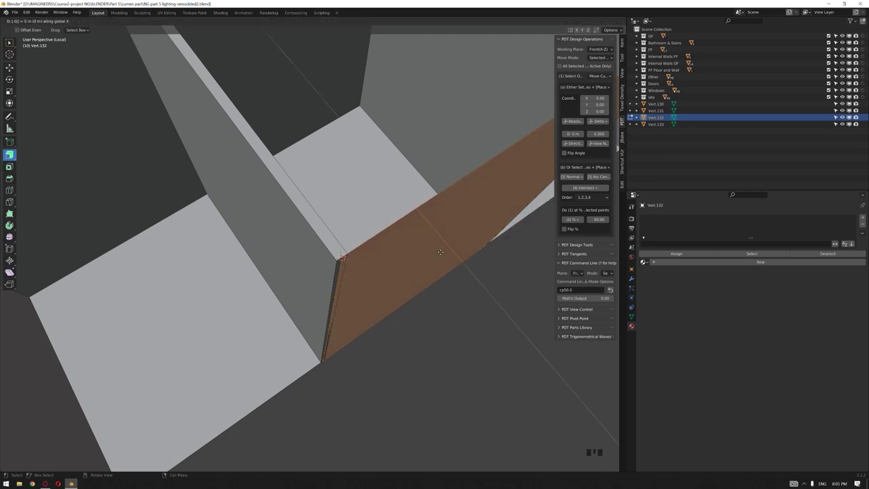
key("Return")
key("Tab")
scroll(353, 326, "down", 2)
middle_click_drag(378, 310, 356, 351)
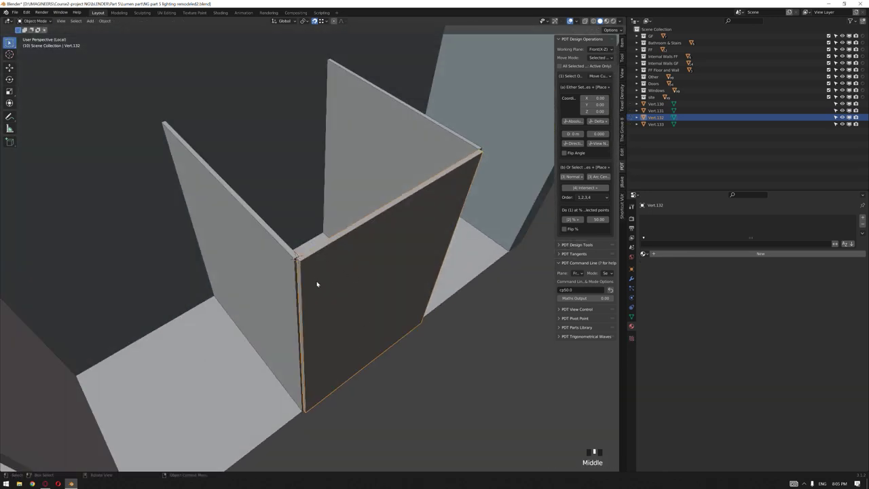
Bevel the front face edges of the door panel with several segments to round them.
key("Tab")
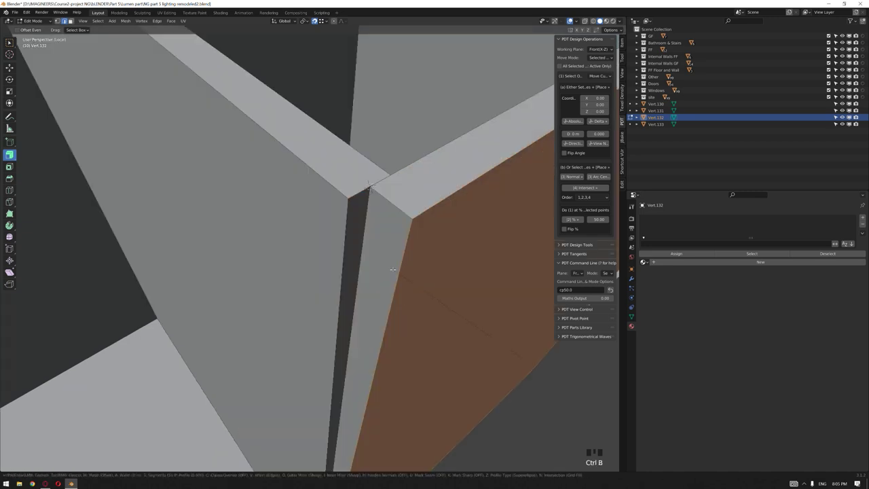
left_click(378, 278)
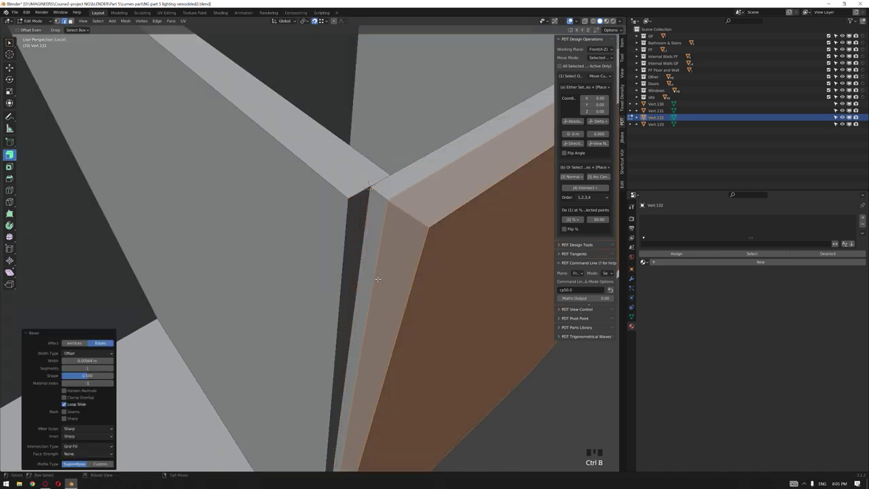
left_click(110, 368)
left_click(109, 368)
left_click(109, 368)
left_click(110, 369)
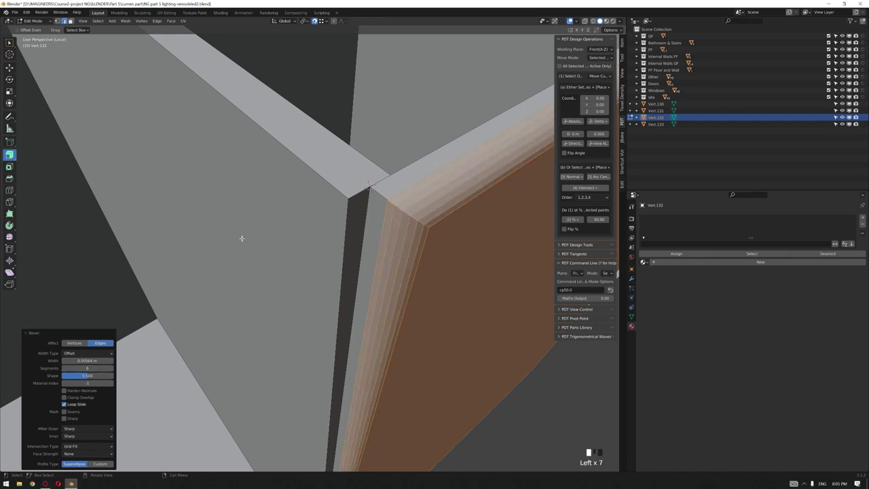
scroll(306, 291, "down", 5)
key("Tab")
left_click(481, 396)
Place the 3D cursor at 50% between the top front corner vertices of the divider at the door panel's other side.
scroll(403, 322, "down", 3)
middle_click_drag(403, 322, 384, 278)
scroll(360, 287, "down", 2)
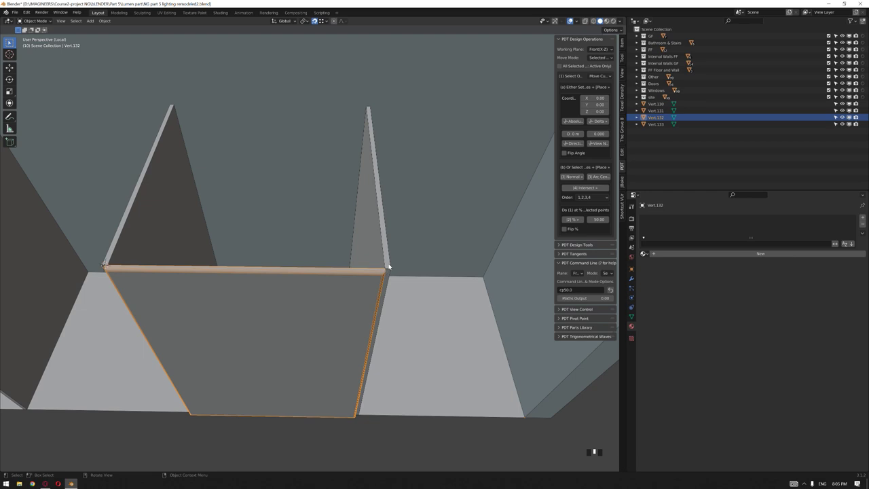
left_click(390, 267)
scroll(387, 266, "up", 2)
key("Tab")
key("1")
key("z")
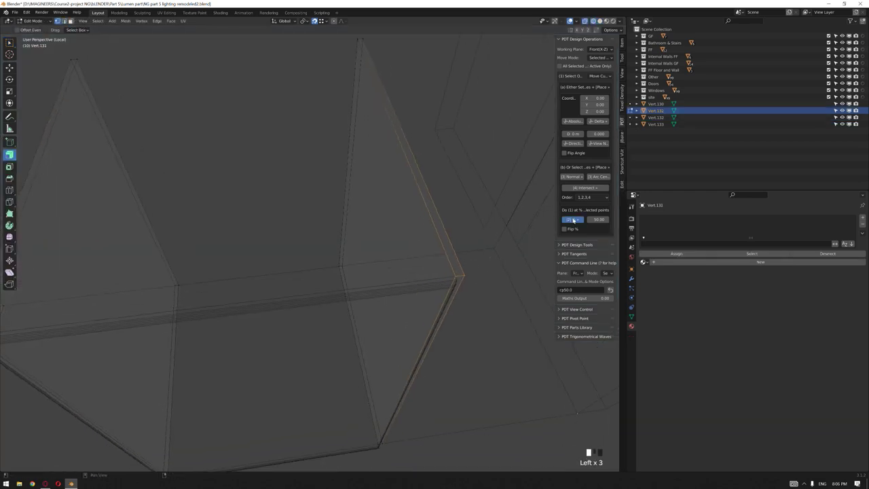
key("Tab")
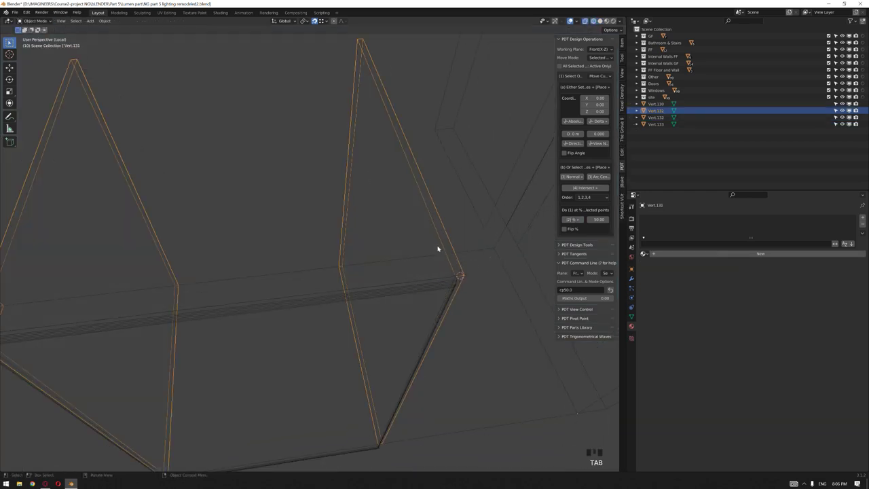
Add a single vertex at the 3D cursor to mark the middle of that divider's front edge.
key("shift+a")
mouse_move(435, 266)
mouse_move(497, 355)
left_click(542, 355)
key("1")
key("Tab")
Move the door panel's side vertices at the second divider about 0.005 m along Y, snapping them to the new midpoint marker.
left_click(445, 284)
key("Tab")
left_click_drag(485, 253, 366, 466)
middle_click_drag(414, 326, 454, 314)
middle_click_drag(417, 275, 426, 307, "shift")
scroll(428, 310, "up", 2)
key("g")
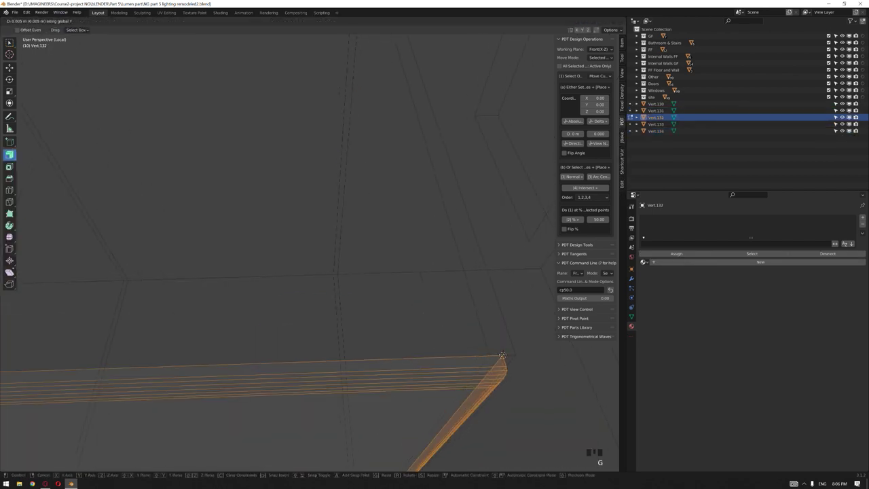
left_click(503, 354)
key("Tab")
left_click(520, 364)
scroll(521, 365, "down", 4)
key("z")
Duplicate the door panel about 0.53 m along negative Y to cover the neighbouring bay.
scroll(475, 360, "down", 2)
middle_click_drag(421, 367, 393, 349)
scroll(323, 402, "down", 2)
middle_click_drag(323, 402, 347, 353)
middle_click_drag(278, 299, 377, 349)
middle_click_drag(404, 309, 382, 331)
left_click(381, 331)
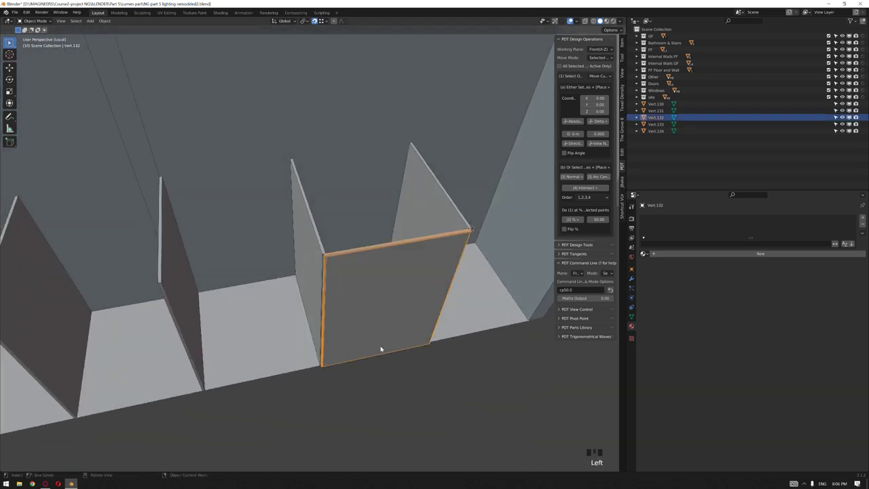
key("shift+d")
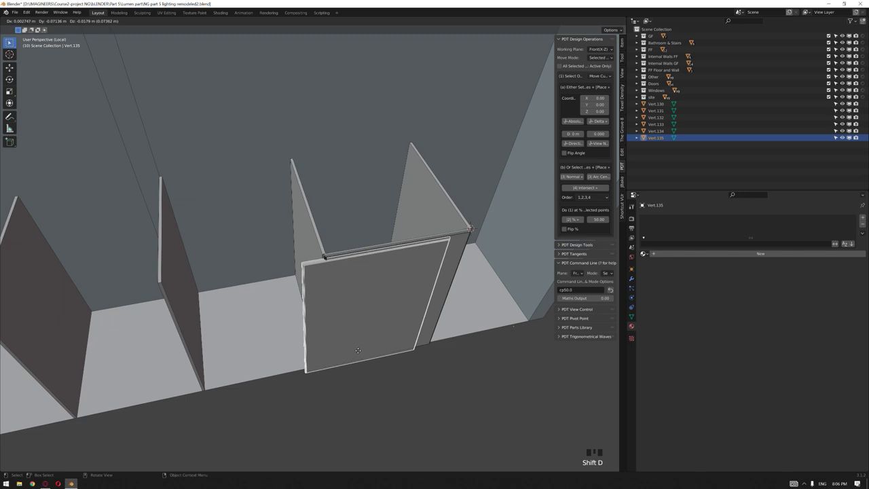
key("y")
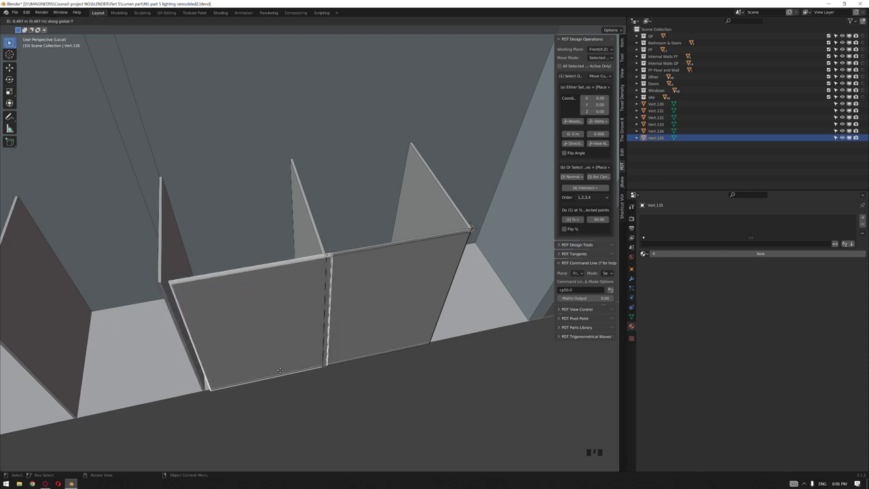
left_click(267, 370)
Move the duplicated door panel along Y until its side edge meets the first door panel.
middle_click_drag(270, 366, 333, 316, "shift")
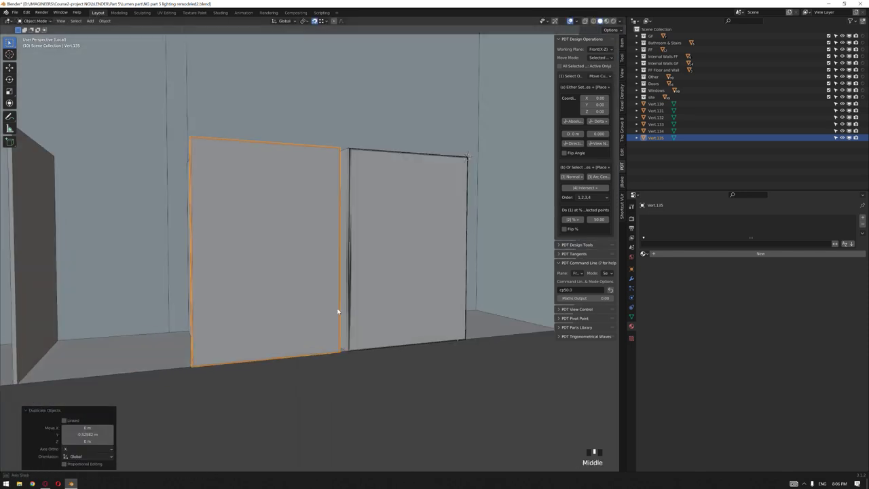
scroll(227, 326, "up", 2)
middle_click_drag(226, 326, 227, 303)
middle_click_drag(227, 302, 221, 355, "shift")
middle_click_drag(159, 320, 264, 356)
scroll(273, 374, "up", 2)
scroll(264, 339, "up", 1)
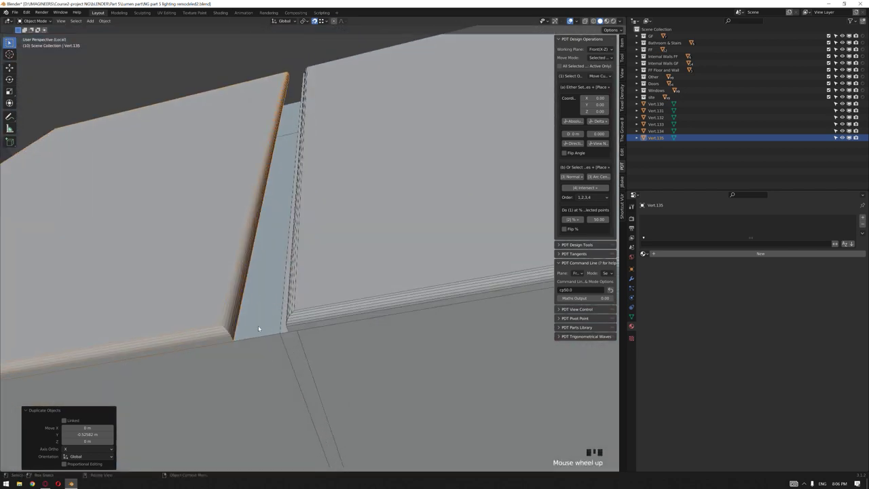
key("g")
key("y")
left_click(299, 341)
Select the first door panel and place the 3D cursor at its bottom outer corner as the hinge point.
scroll(299, 344, "down", 7)
left_click(420, 334)
middle_click_drag(420, 334, 412, 406)
middle_click_drag(387, 374, 488, 362)
left_click(371, 357)
scroll(381, 361, "up", 3)
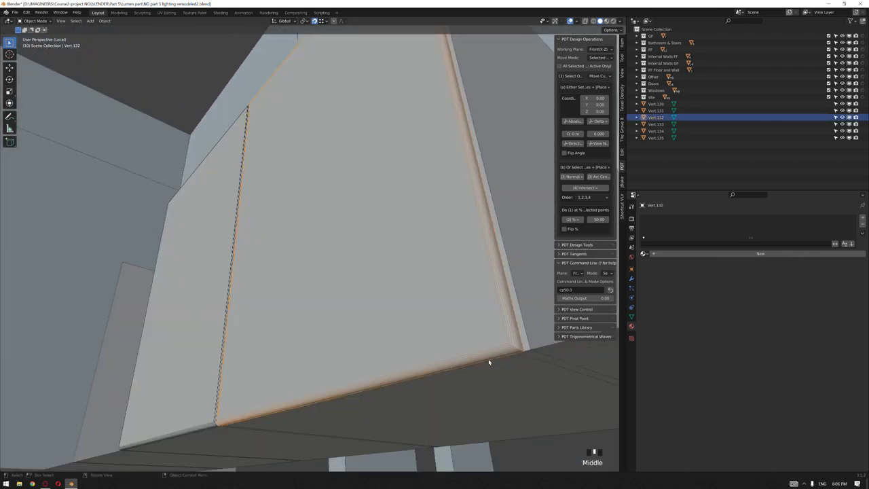
right_click_drag(528, 351, 521, 353, "shift")
scroll(419, 334, "down", 6)
middle_click_drag(388, 314, 373, 389)
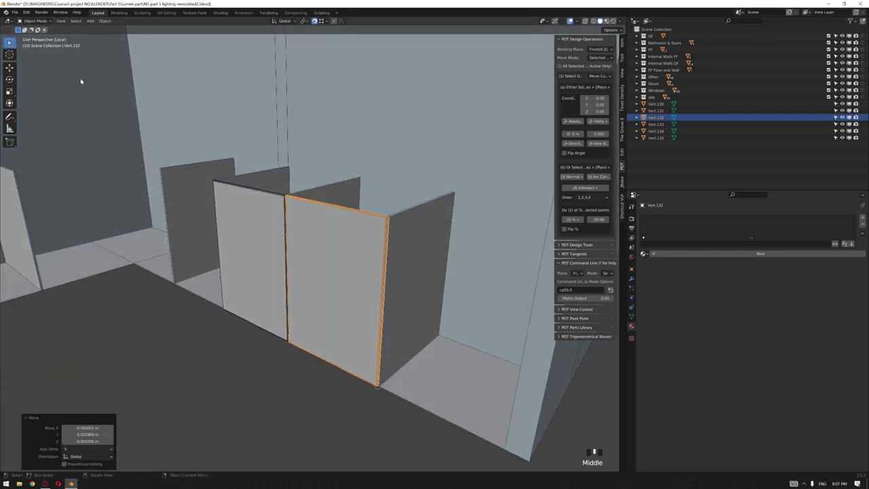
Set the door panel's origin to the 3D cursor and try swinging the panel open about the Z axis.
left_click(105, 21)
mouse_move(119, 40)
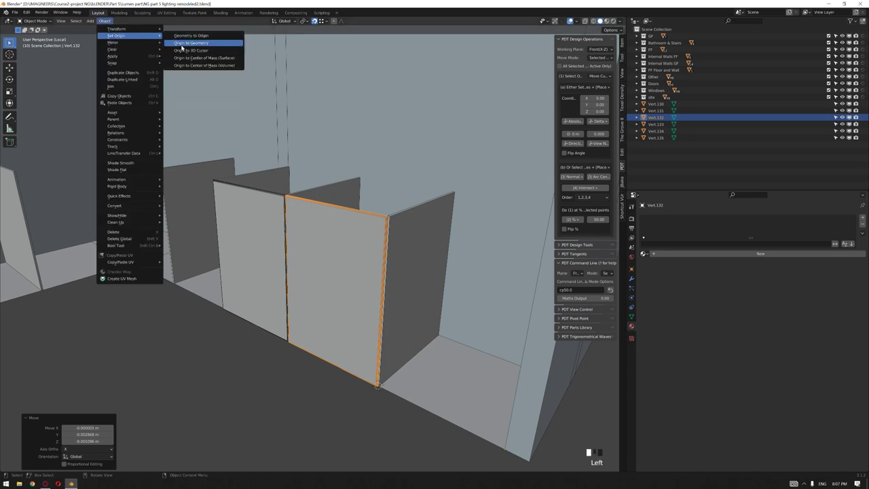
left_click(192, 51)
middle_click_drag(192, 53, 331, 200)
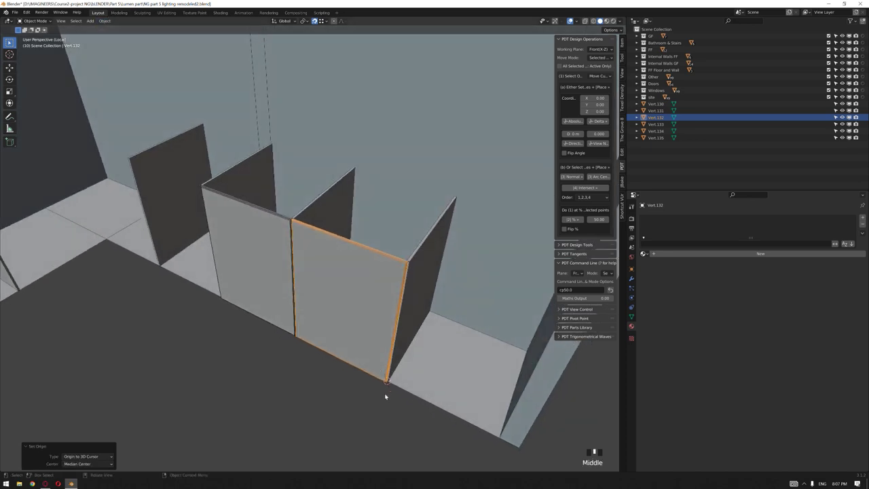
key("r")
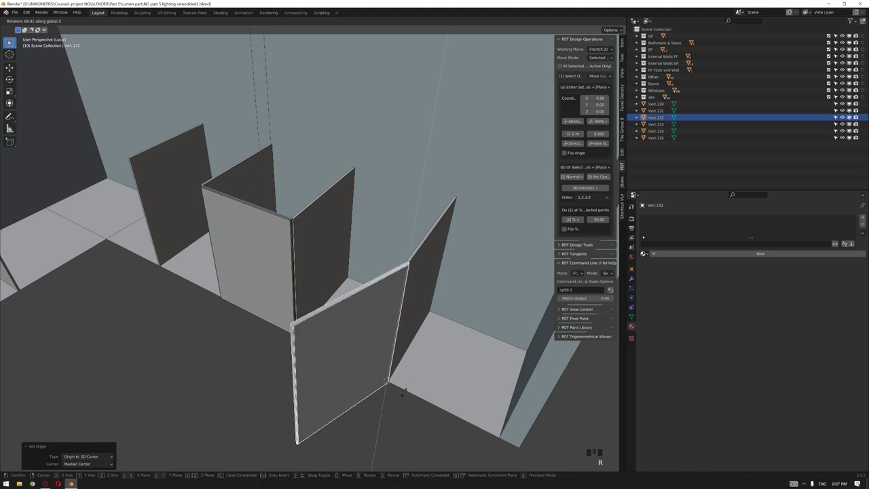
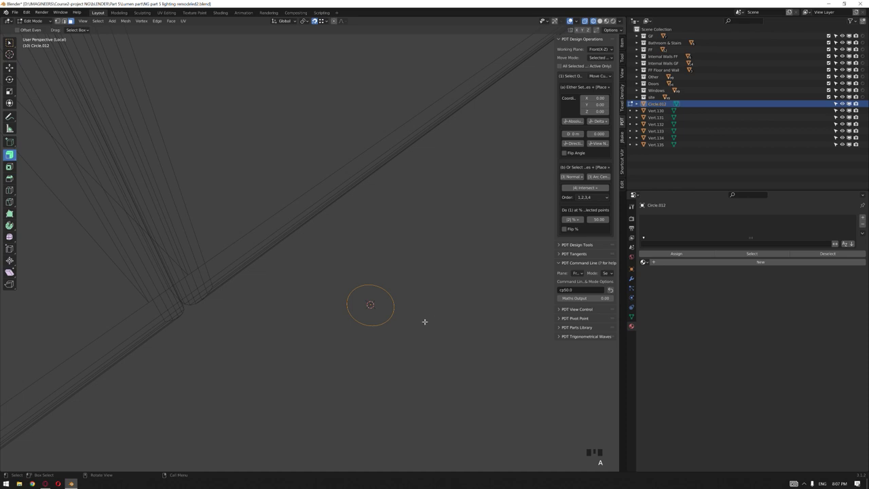
Extrude the small circle in front of the door joint 0.5 m upward along Z to form a handle tube.
key("x")
key("Tab")
key("Tab")
scroll(390, 308, "down", 6)
key("z")
scroll(407, 319, "down", 3)
middle_click_drag(401, 317, 412, 381, "shift")
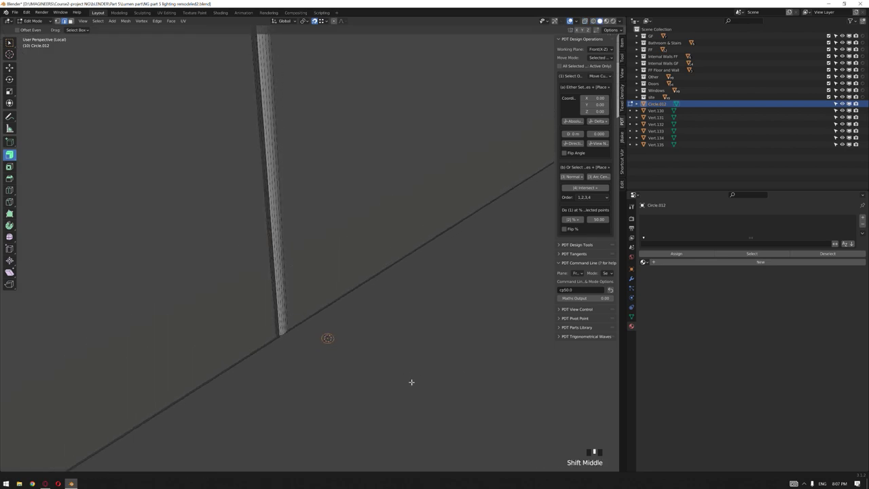
key("e")
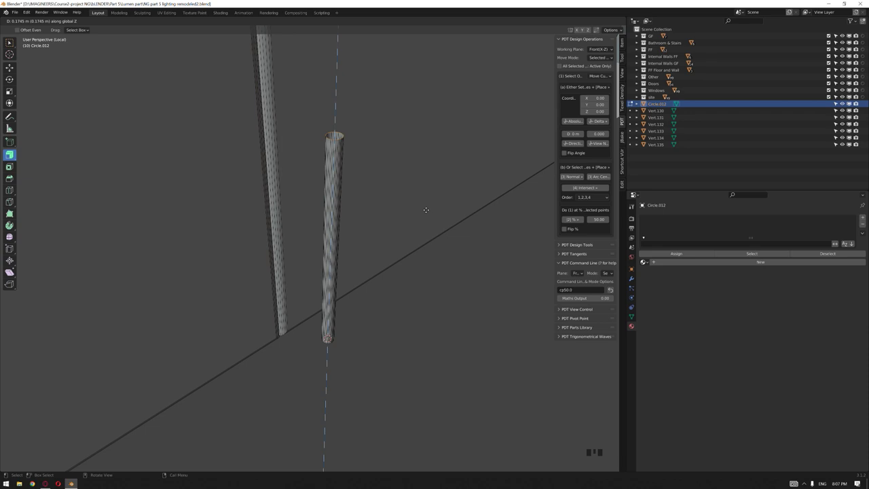
type("0.5")
key("Return")
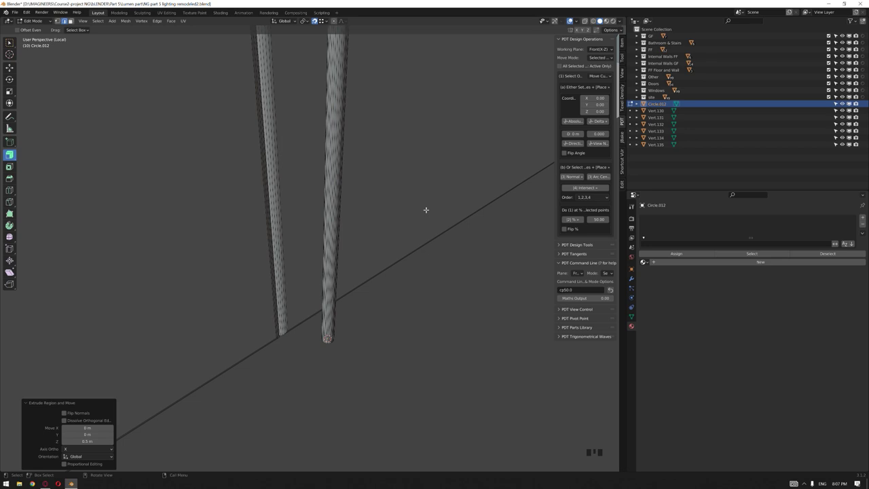
Move the handle tube 0.1 m upward along Z in front of the door panel.
scroll(392, 234, "down", 1)
scroll(392, 234, "down", 4)
middle_click_drag(403, 279, 382, 293, "shift")
scroll(404, 324, "down", 2)
key("g")
key("z")
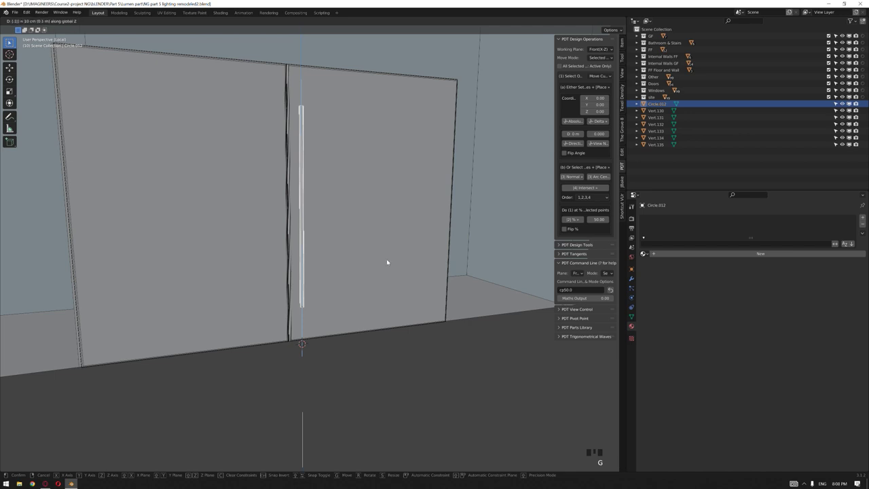
left_click(386, 259)
left_click(403, 369)
Select the handle tube, open its mesh for editing, and select the vertices of the upper rim using X-ray view.
middle_click_drag(403, 369, 421, 322)
scroll(384, 334, "up", 2)
scroll(372, 338, "up", 2)
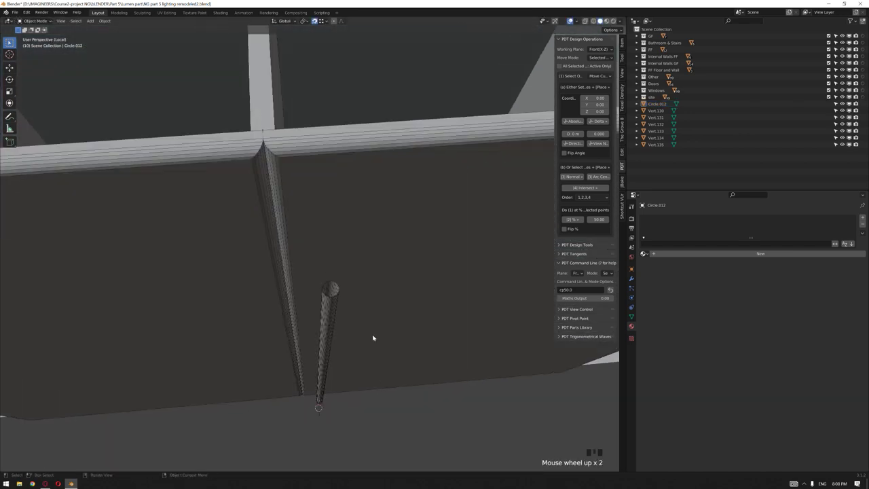
middle_click_drag(373, 337, 389, 322)
middle_click_drag(390, 288, 363, 312, "shift")
scroll(363, 313, "up", 3)
middle_click_drag(423, 303, 391, 339, "shift")
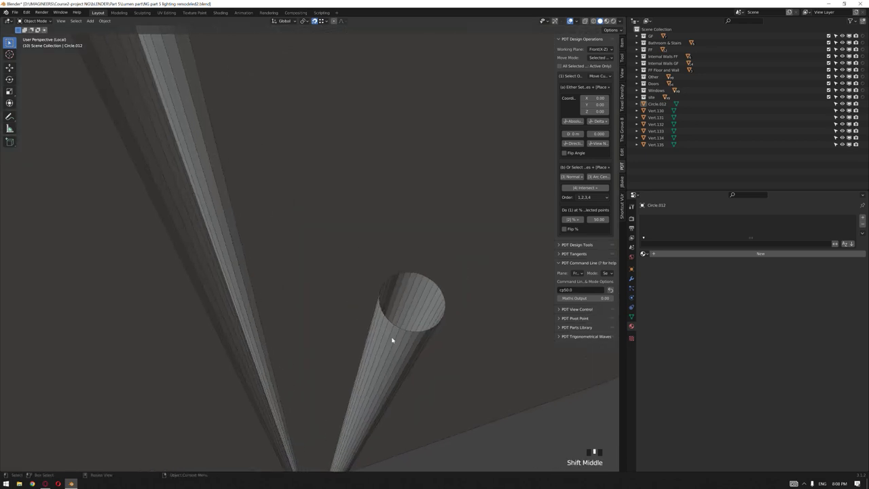
left_click(392, 340)
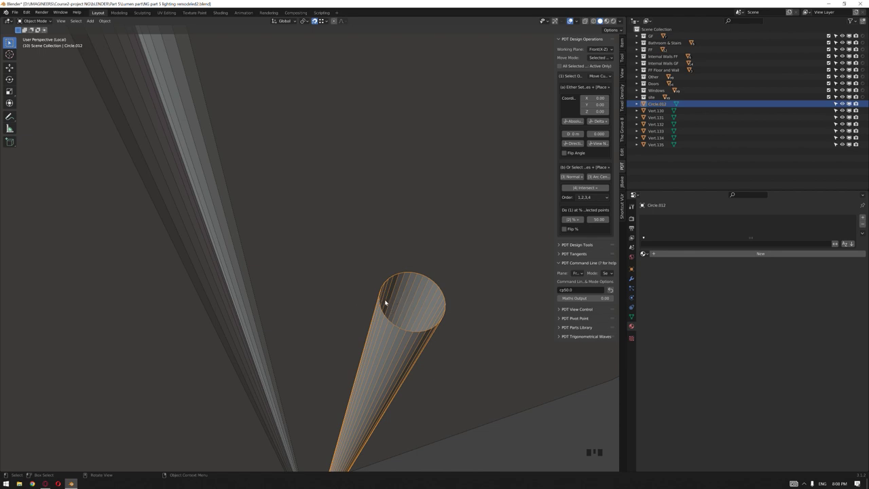
scroll(411, 312, "down", 2)
mouse_move(396, 324)
middle_mouse_down()
mouse_move(386, 316)
mouse_move(409, 287)
mouse_move(386, 312)
middle_mouse_up()
scroll(387, 316, "up", 1)
scroll(408, 319, "up", 1)
key("Tab")
left_click(440, 334)
key("alt+z")
left_click_drag(485, 220, 378, 305)
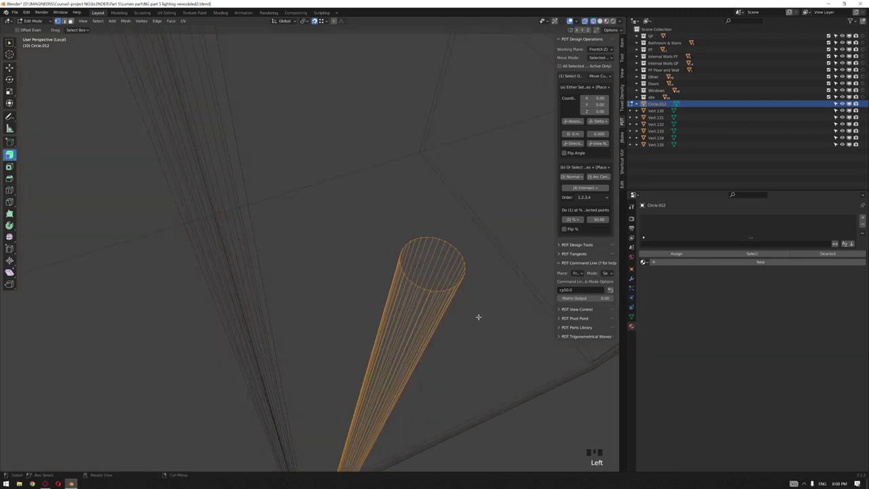
key("alt+z")
Try capping the handle tube's open upper end with a single face, and undo it.
scroll(450, 305, "up", 4)
scroll(450, 305, "down", 2)
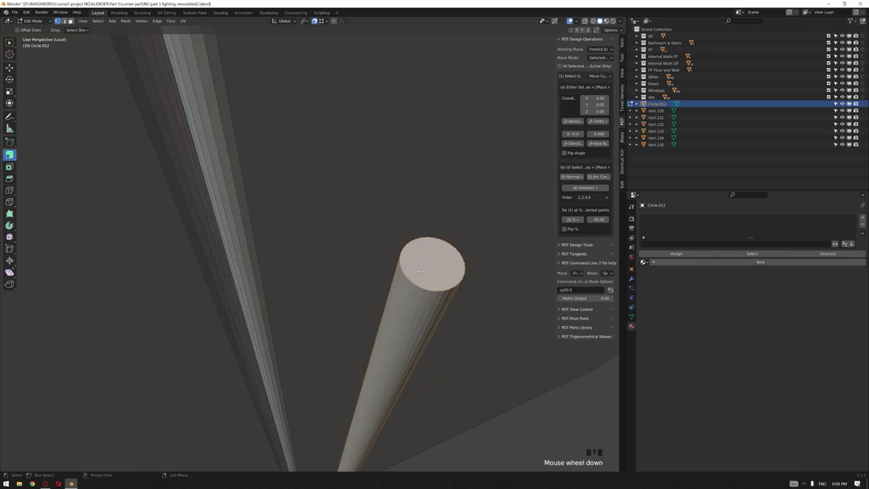
key("ctrl+z")
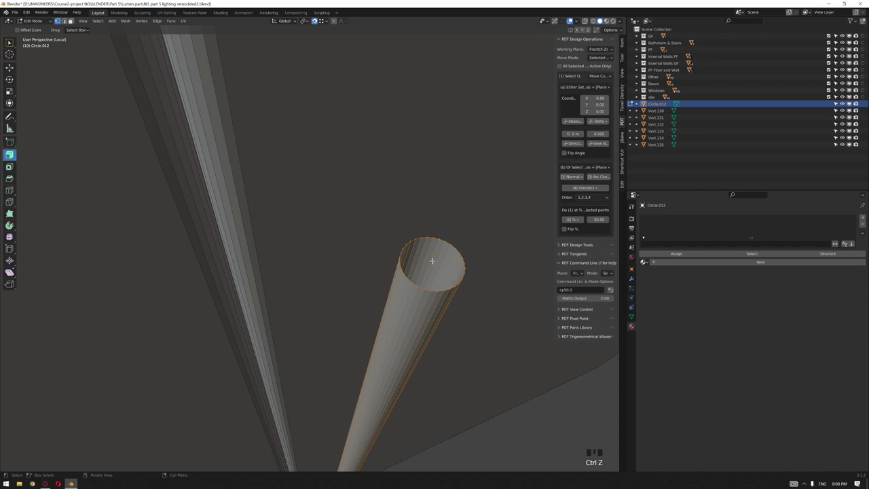
Close the open upper end of the handle tube with a Grid Fill.
key("ctrl+f")
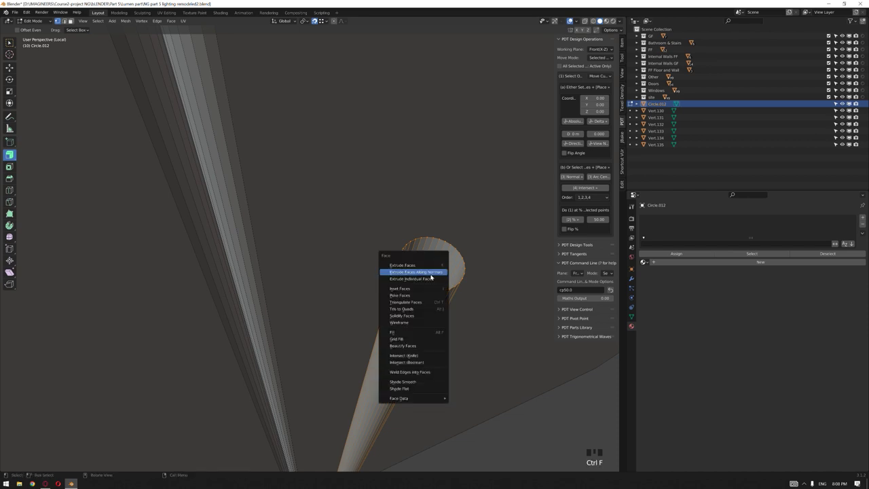
left_click(418, 342)
scroll(428, 319, "up", 1)
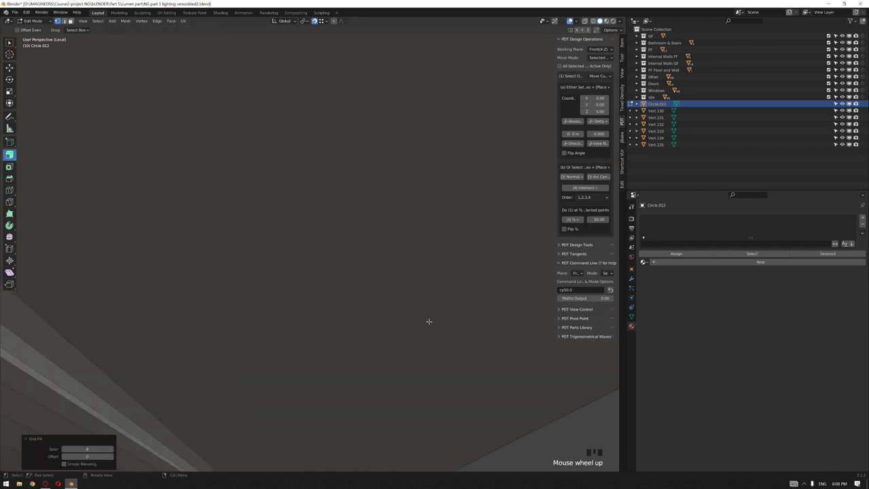
scroll(437, 322, "down", 2)
key("KP_Decimal")
middle_click_drag(437, 321, 411, 318)
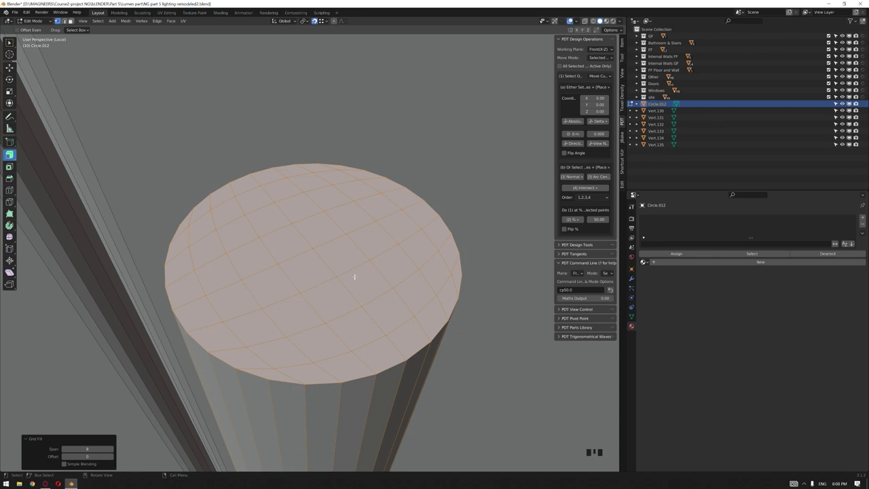
Bevel the edge loop around the tube's upper rim by about 0.0002 m, adjust its segments, and leave mesh editing.
scroll(354, 276, "down", 4)
scroll(364, 311, "up", 3)
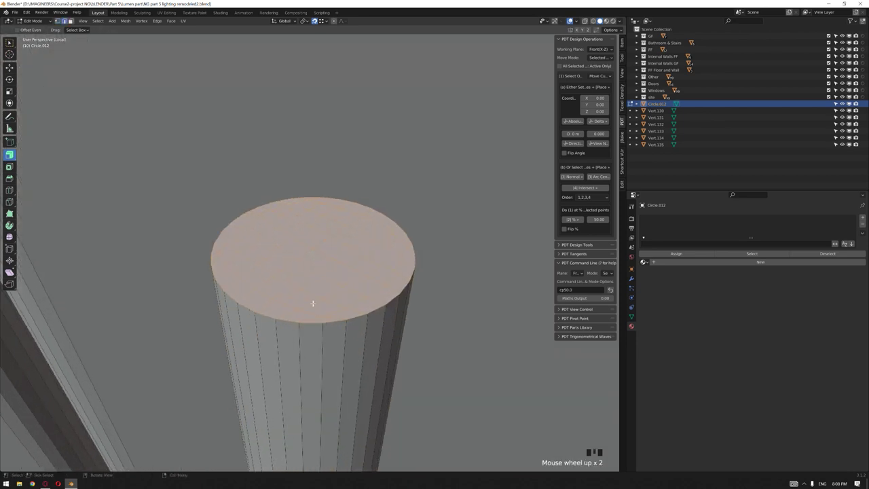
left_click(334, 322, "alt")
left_click(241, 246, "alt+shift")
left_click(237, 219, "alt+shift")
left_click(370, 208, "alt+shift")
scroll(355, 298, "up", 1)
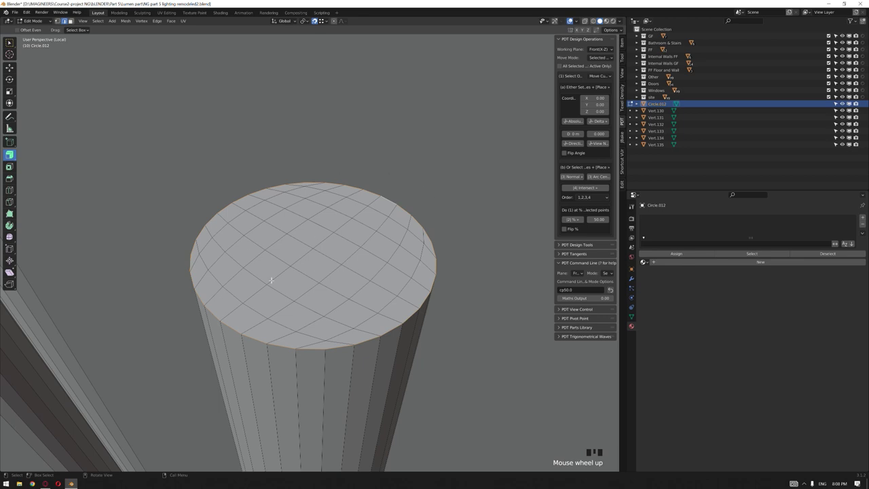
key("ctrl+b")
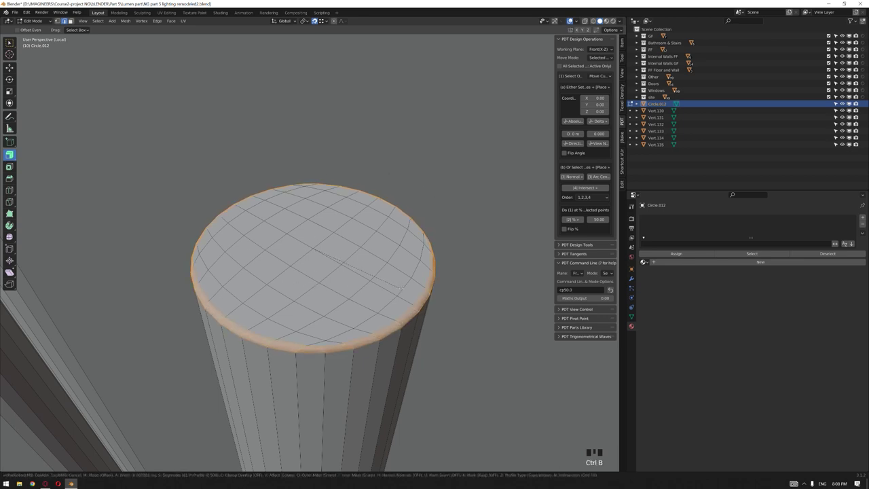
left_click(400, 288)
left_click(65, 368)
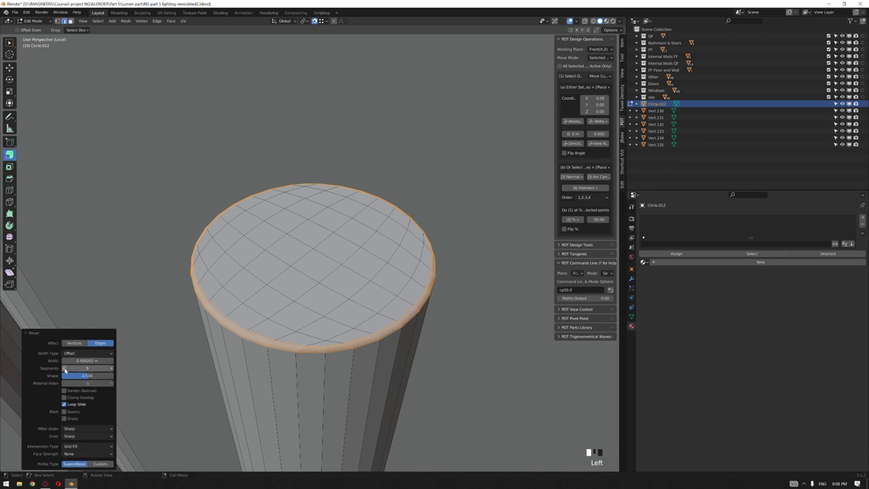
key("Tab")
Apply smooth shading to the handle tube.
scroll(346, 366, "down", 3)
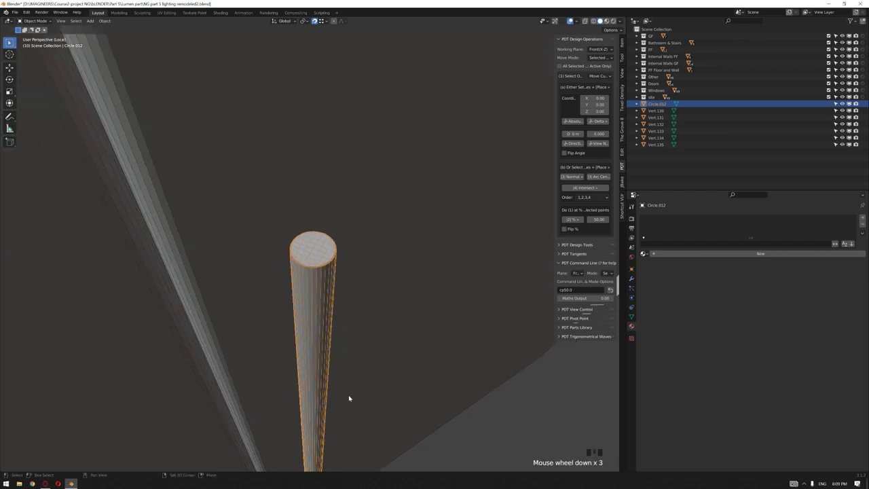
middle_click_drag(346, 392, 347, 340, "shift")
left_click(505, 452)
left_click(328, 282)
right_click(327, 280)
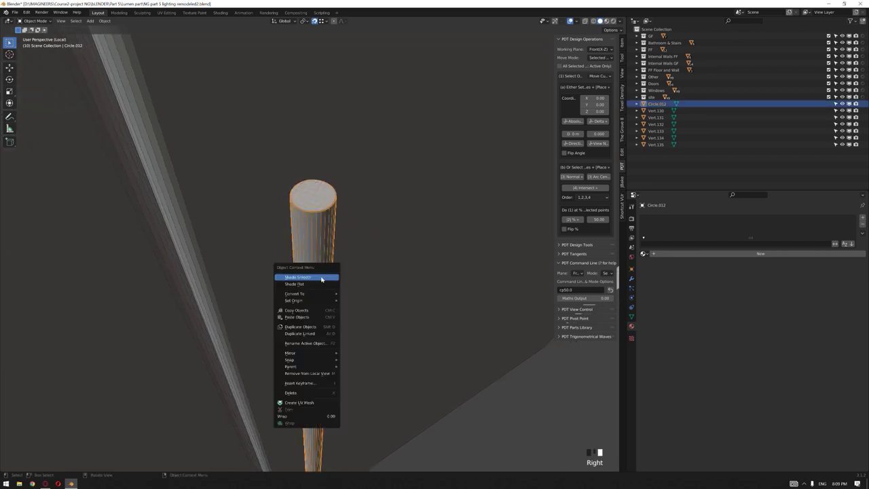
left_click(322, 279)
left_click(504, 423)
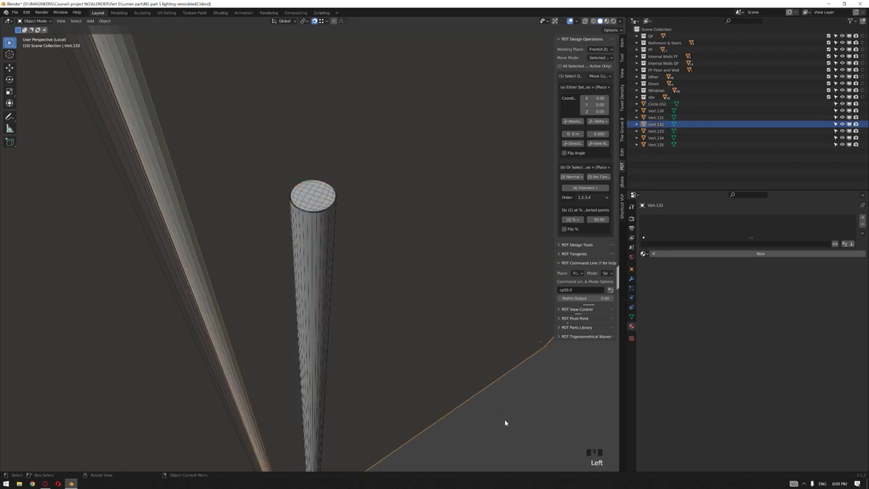
left_click(443, 371)
Reselect the handle tube and turn off the wireframe overlay in the viewport.
scroll(300, 252, "up", 3)
middle_click_drag(301, 252, 333, 219)
left_click(326, 219)
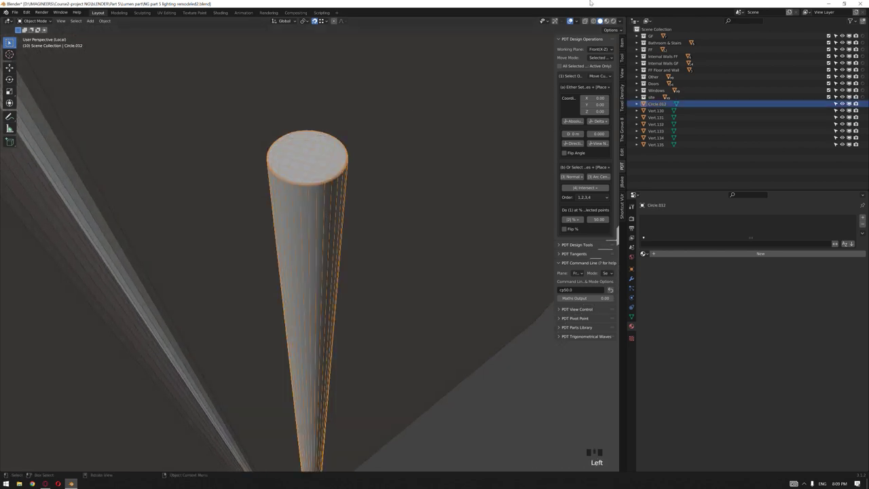
left_click(577, 22)
left_click(535, 128)
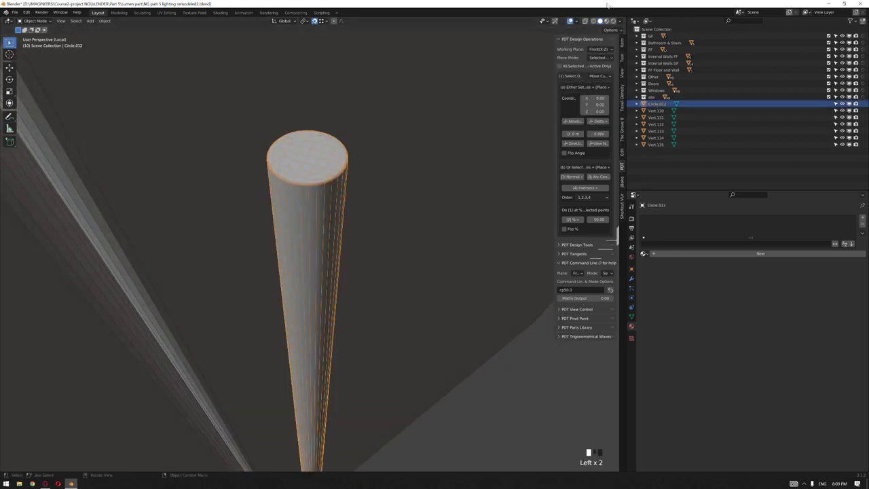
left_click(577, 23)
left_click(534, 128)
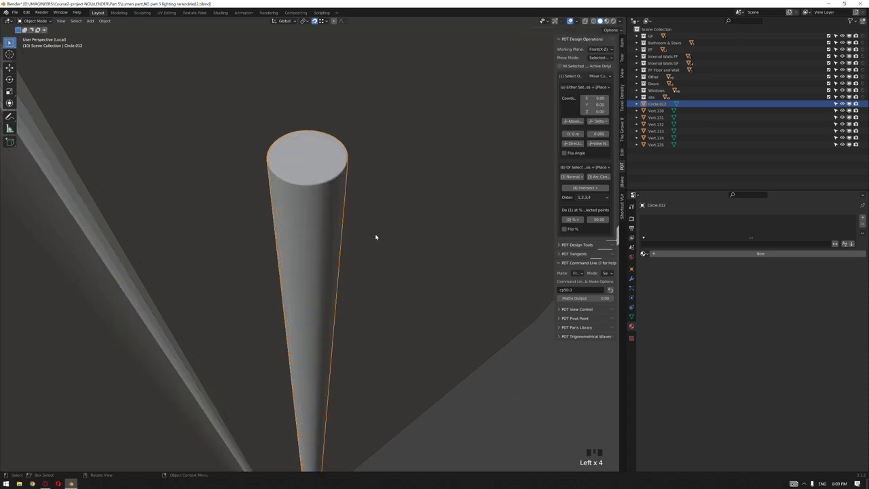
Examine the smooth-shaded handle and its placement on the door panels of the L-shaped unit from several angles.
scroll(374, 238, "up", 3)
scroll(400, 172, "down", 7)
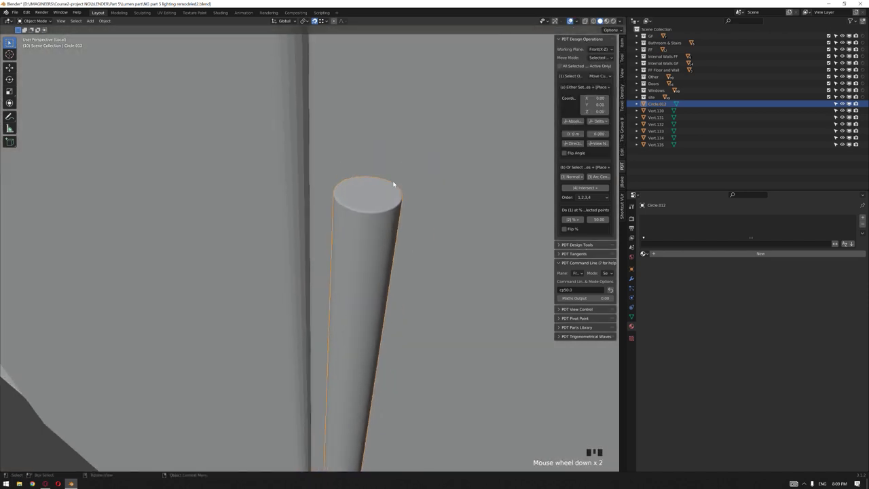
middle_click_drag(374, 243, 385, 272)
scroll(357, 232, "down", 3)
middle_click_drag(357, 234, 389, 265)
scroll(403, 175, "down", 6)
scroll(367, 237, "down", 4)
scroll(369, 237, "down", 2)
middle_click_drag(389, 265, 367, 314)
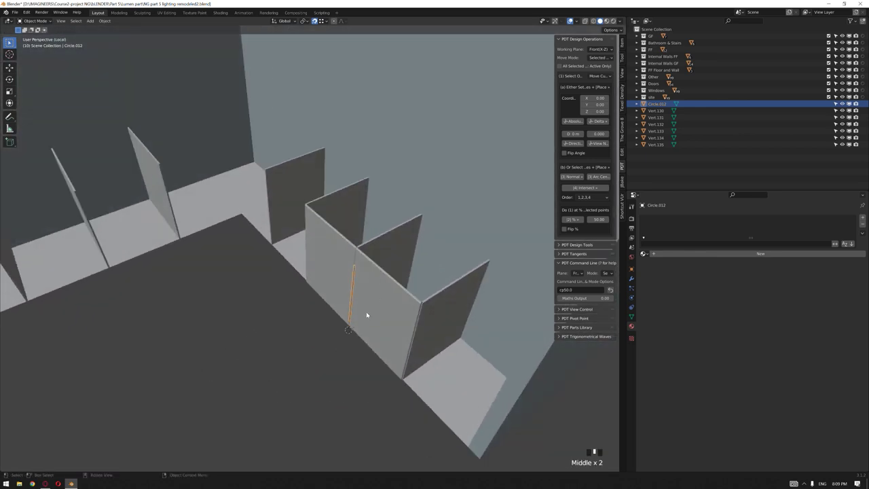
middle_click_drag(371, 235, 401, 239)
middle_click_drag(353, 213, 398, 225)
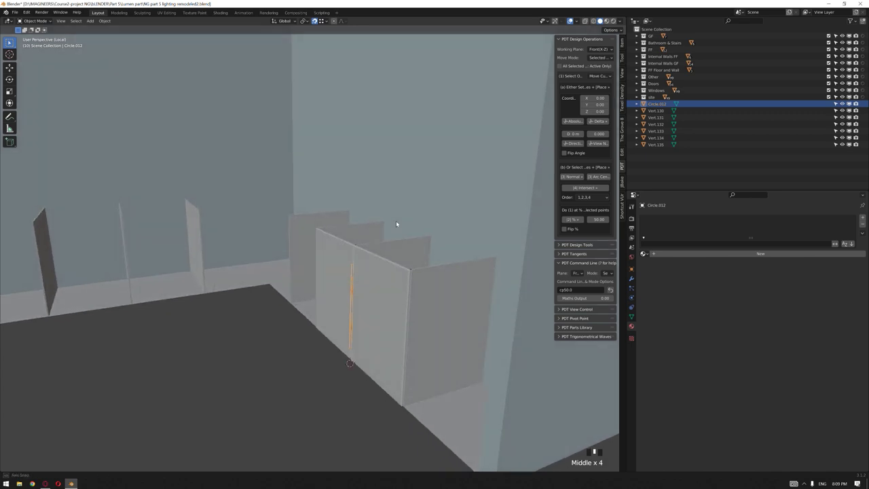
middle_click_drag(339, 185, 368, 219)
scroll(379, 257, "up", 2)
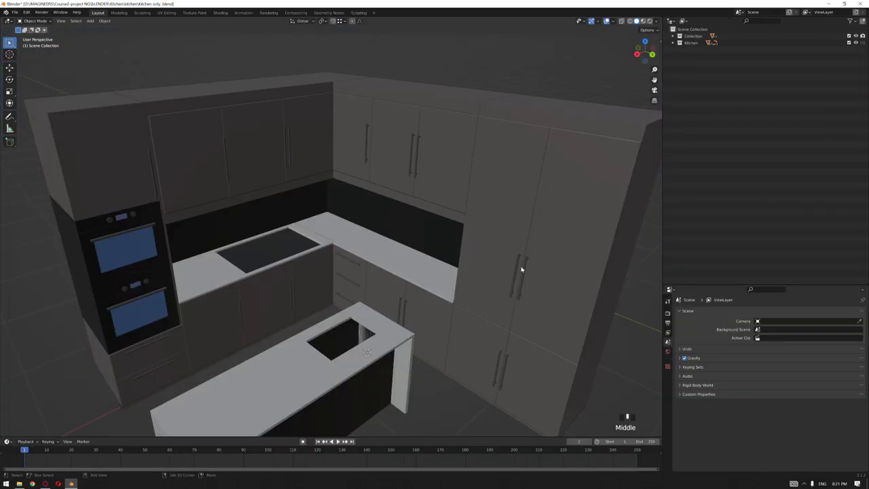
Examine the completed kitchen model, including the cabinets, ovens, worktops and the island with its sink cutout.
middle_click_drag(520, 272, 465, 234, "shift")
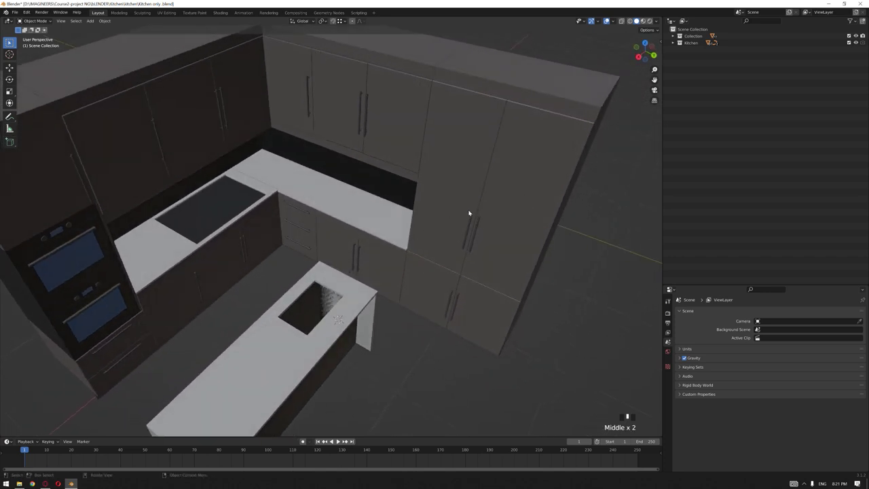
middle_click_drag(346, 167, 408, 243)
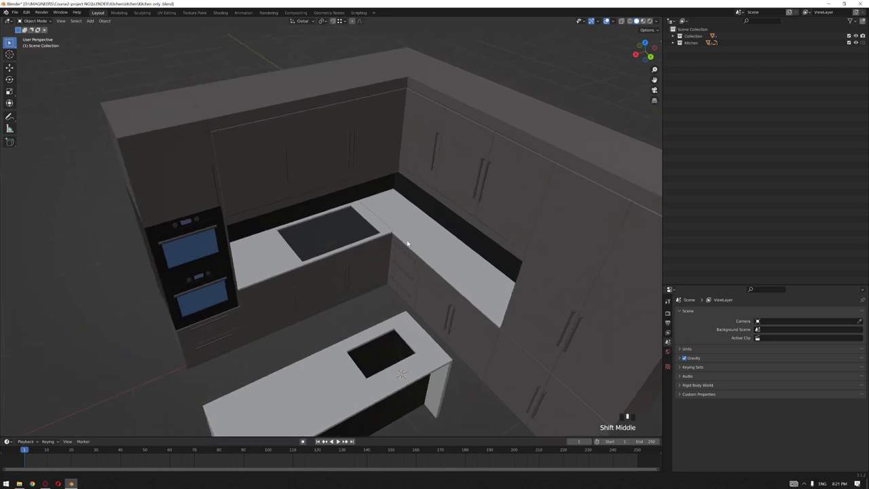
middle_click_drag(333, 170, 212, 221)
middle_click_drag(192, 254, 285, 261)
middle_click_drag(285, 261, 291, 171, "shift")
scroll(258, 204, "up", 2)
middle_click_drag(258, 203, 296, 227)
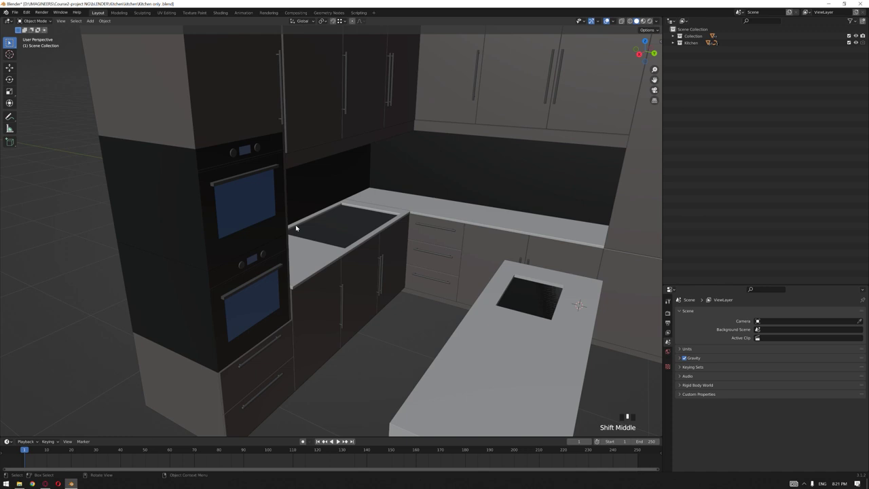
middle_click_drag(321, 217, 392, 260)
scroll(390, 260, "up", 3)
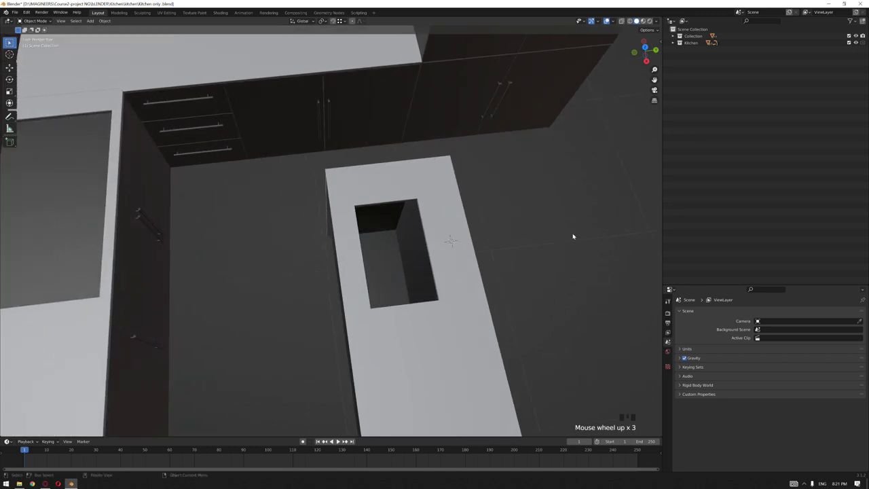
middle_click_drag(573, 236, 525, 223)
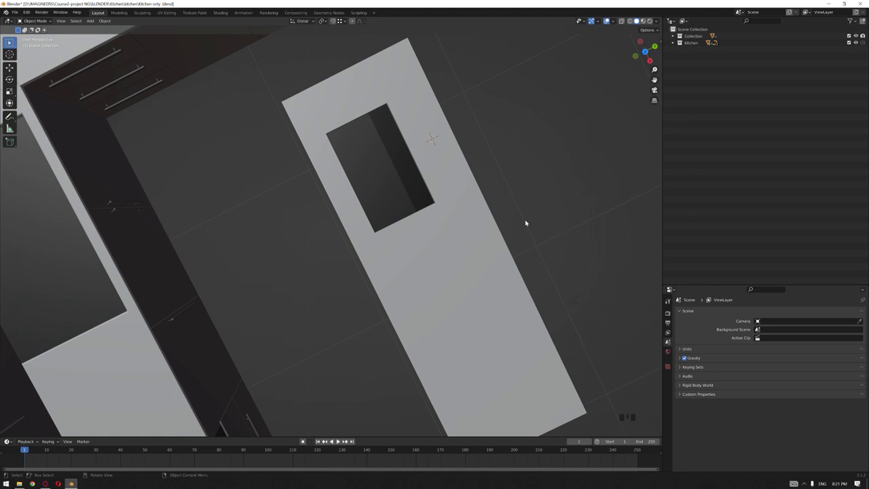
Add a circle of 0.01 m radius at the 3D cursor beside the island's sink cutout, using a top wireframe view.
key("KP_7")
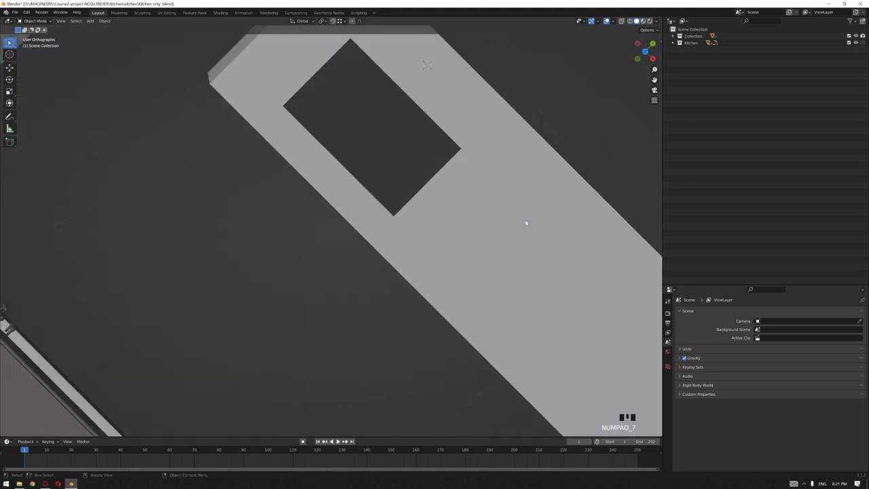
key("z")
left_click(392, 193)
middle_click_drag(322, 92, 398, 272, "shift")
scroll(444, 262, "up", 4)
key("shift+a")
mouse_move(424, 260)
left_click(499, 274)
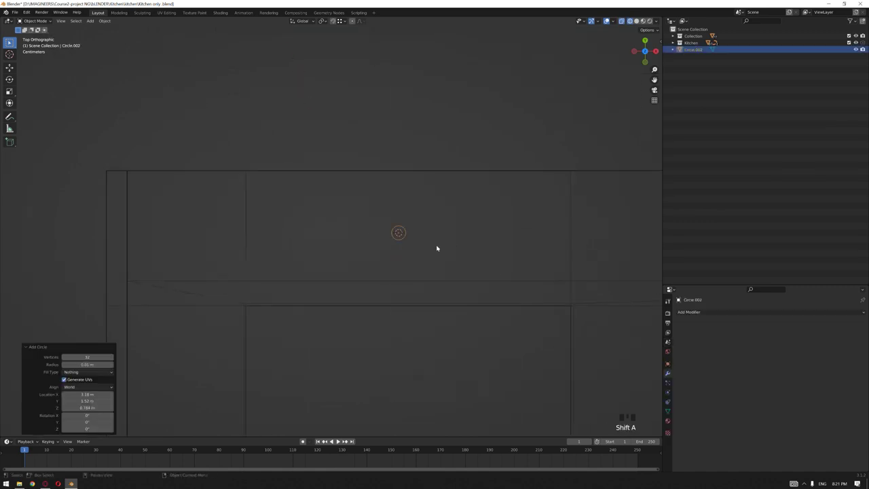
Replace the Outliner with an Image Editor and frame the faucet reference image Capture.JPG in it.
left_click(673, 21)
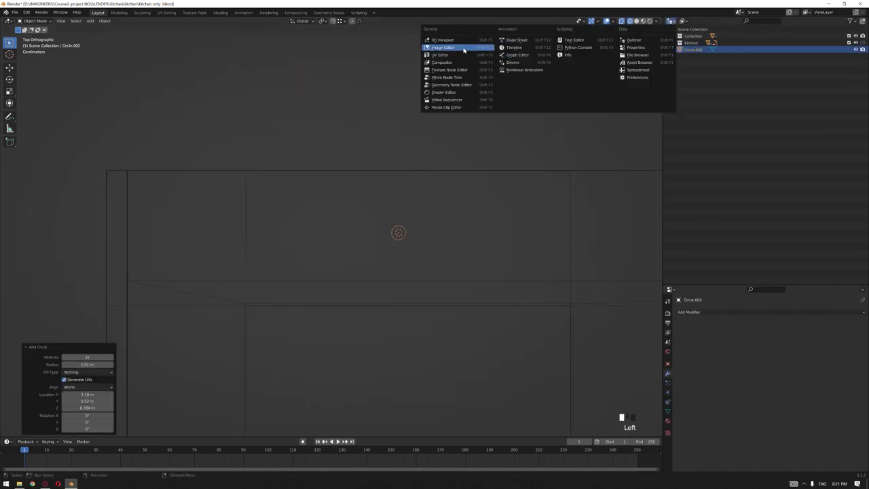
left_click(491, 49)
scroll(757, 127, "down", 3)
scroll(757, 127, "up", 2)
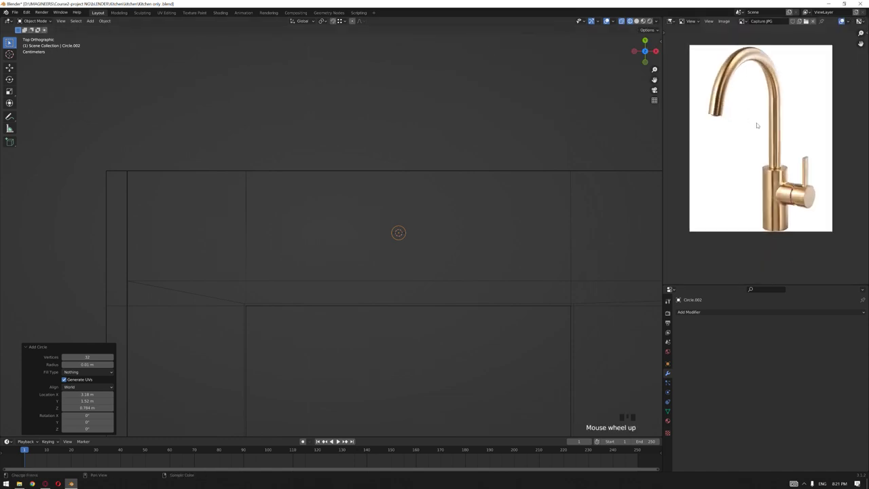
middle_click_drag(758, 127, 757, 145)
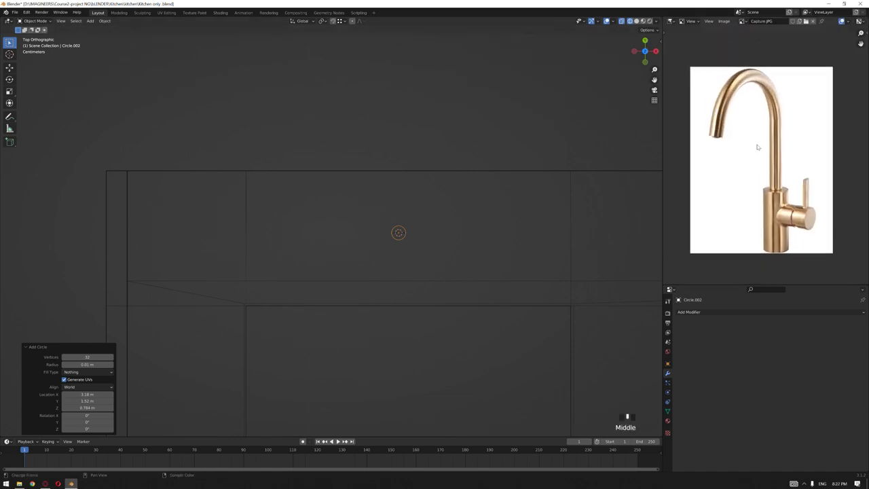
scroll(438, 201, "down", 2)
scroll(434, 211, "up", 2)
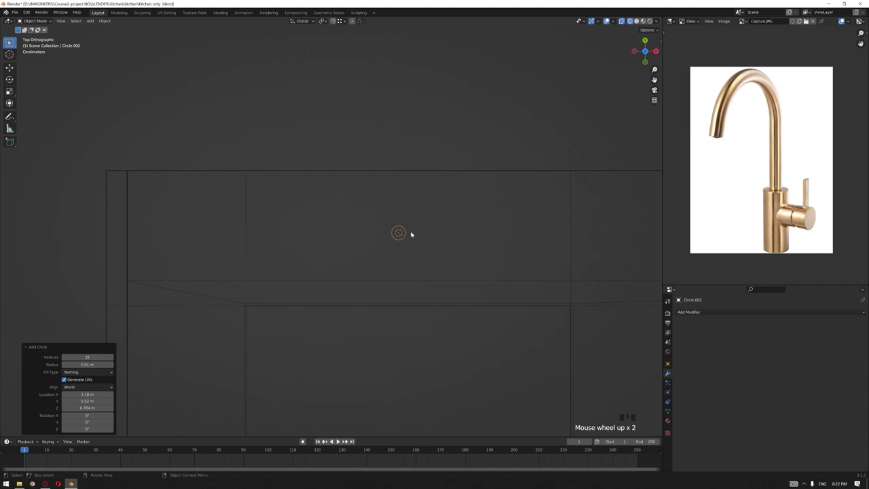
Extrude the circle 0.1 m upward along Z to form the faucet's cylindrical base.
key("Tab")
middle_click_drag(410, 232, 469, 233)
scroll(423, 206, "down", 3)
middle_click_drag(423, 206, 452, 295)
type("e")
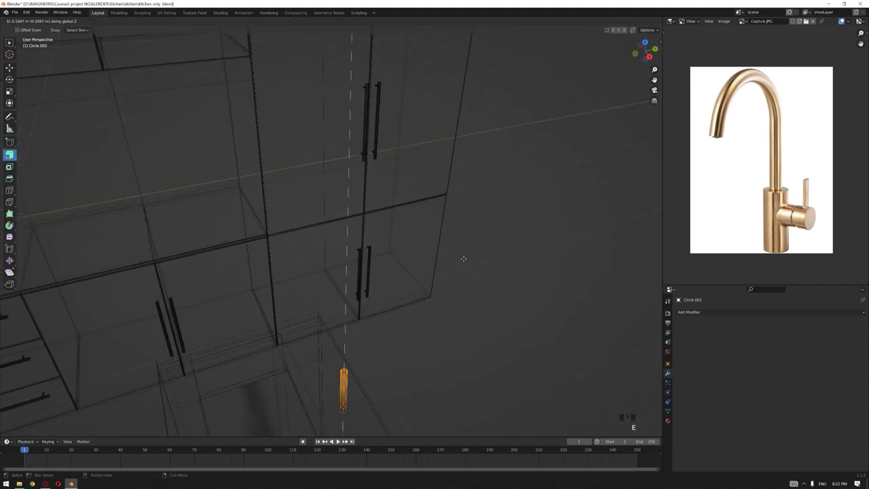
type(".1")
key("Return")
Enlarge the reference image around the lever joint and isolate the cylinder in Local View for front-view vertex editing.
middle_click_drag(428, 268, 433, 196, "shift")
scroll(406, 240, "up", 5)
middle_click_drag(406, 239, 462, 200)
scroll(401, 230, "up", 3)
scroll(368, 241, "up", 4)
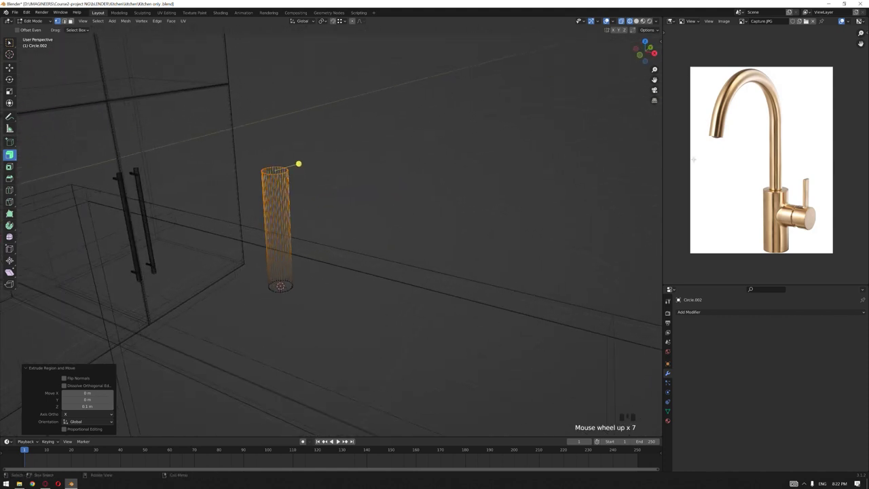
scroll(775, 192, "up", 3)
middle_click_drag(776, 194, 716, 120)
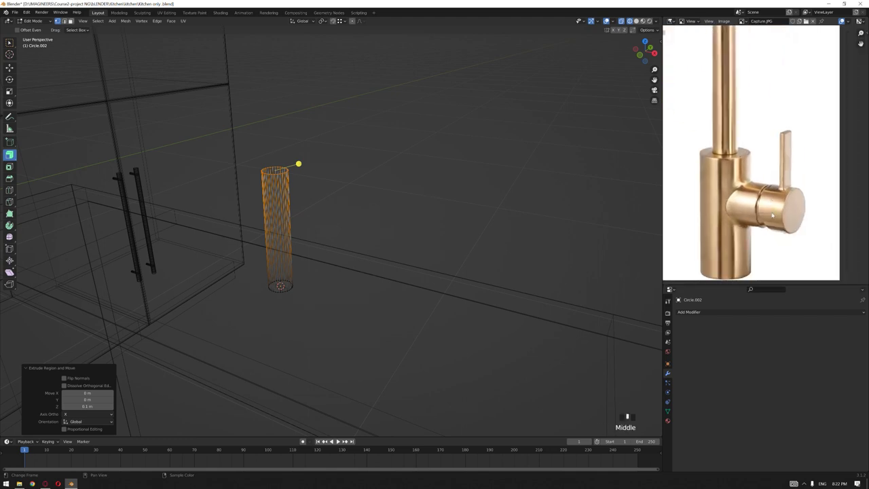
middle_click_drag(363, 246, 377, 244)
key("Tab")
key("KP_Divide")
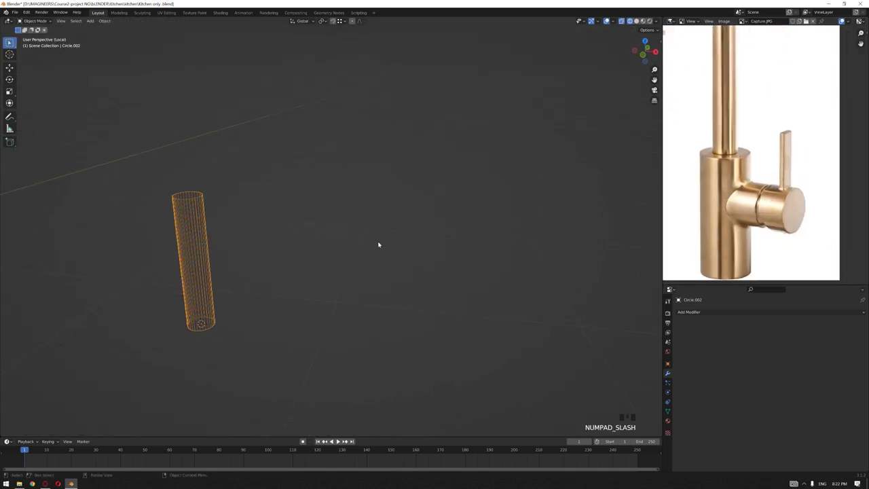
key("KP_1")
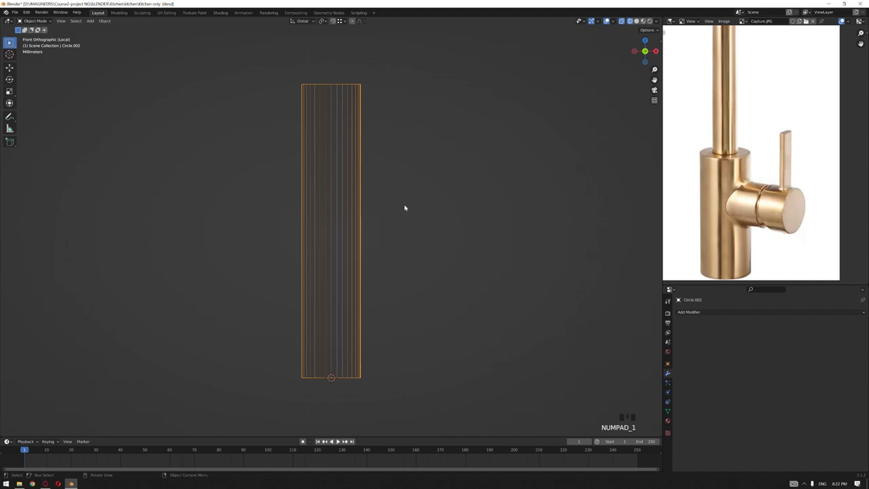
key("Tab")
key("1")
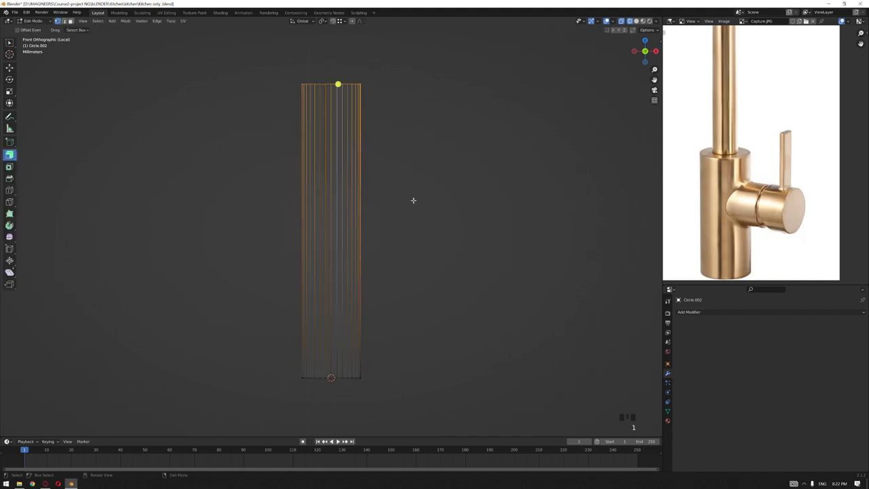
Try to knife-cut a rising diagonal across the cylinder in the front view.
key("k")
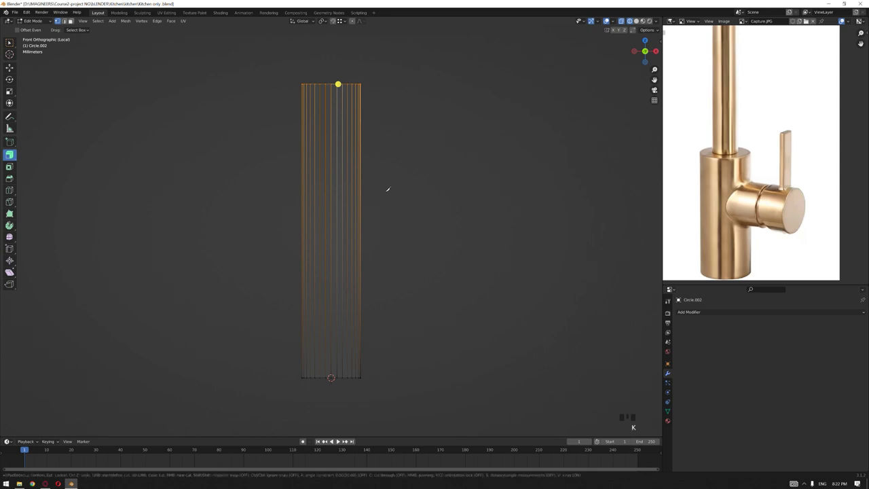
left_click(379, 152)
left_click(258, 269)
key("Return")
middle_click_drag(299, 175, 361, 208)
key("KP_1")
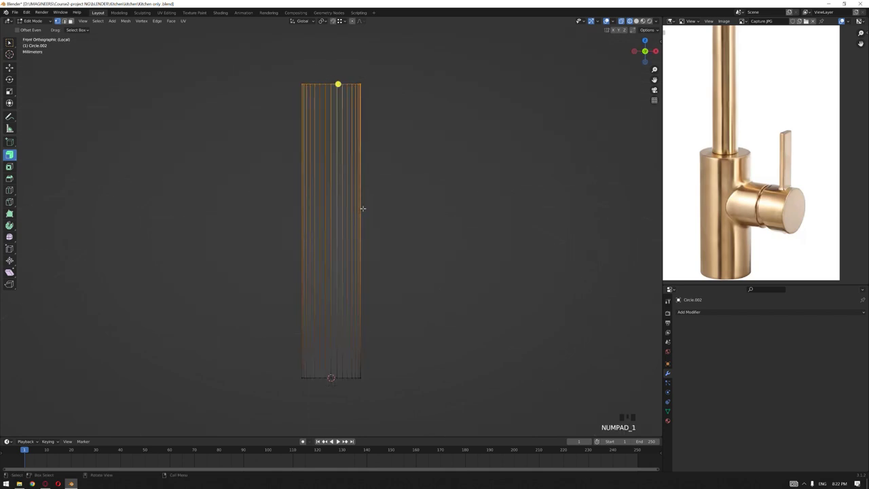
key("k")
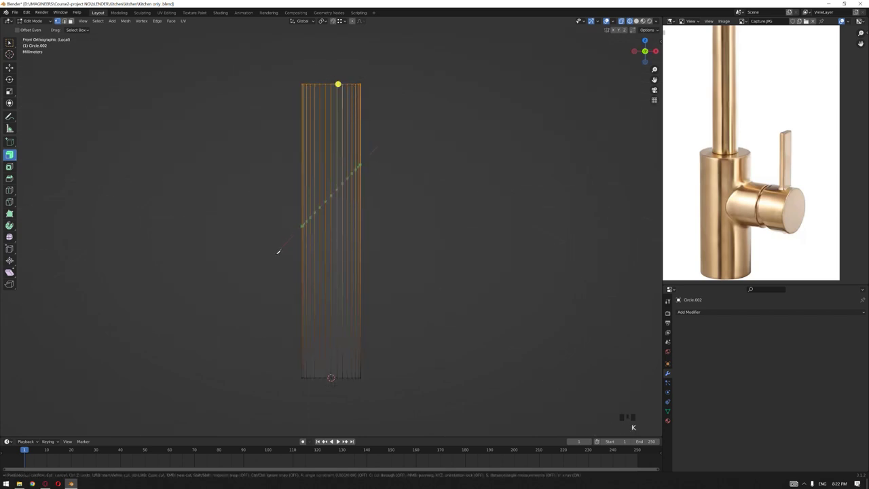
middle_click_drag(282, 254, 256, 252)
key("KP_1")
Knife-cut a rising diagonal across the middle of the cylinder, cutting through to its back side.
key("k")
left_click(382, 155)
key("c")
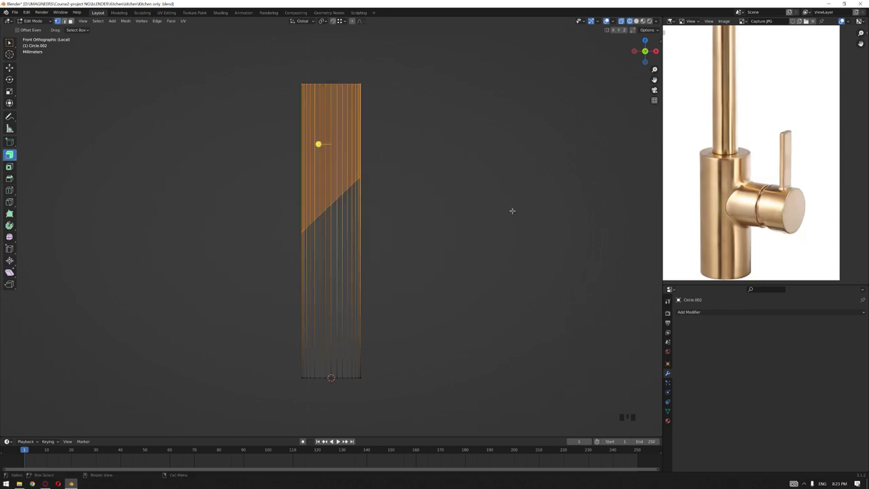
left_click(335, 213)
Knife-cut a second diagonal falling from the first cut's midpoint to the cylinder's +X side, outlining a sideways V.
key("k")
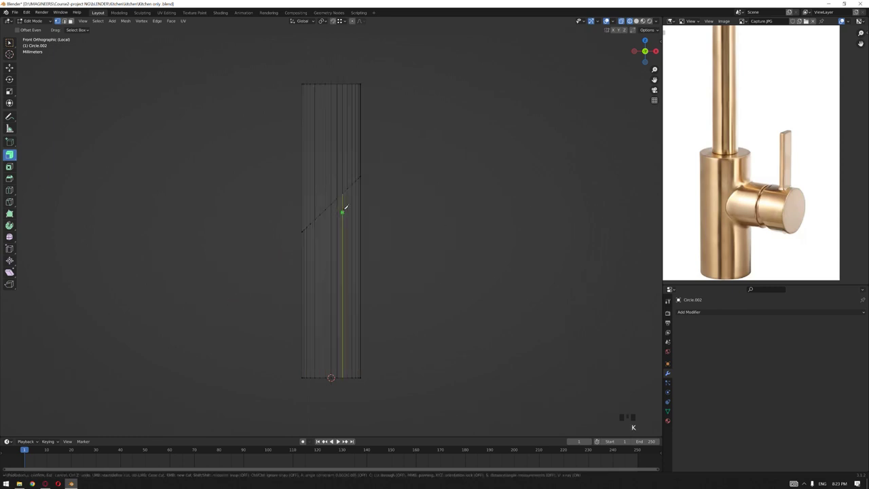
left_click(331, 203)
middle_click_drag(436, 304, 428, 165)
scroll(378, 202, "up", 3)
key("KP_1")
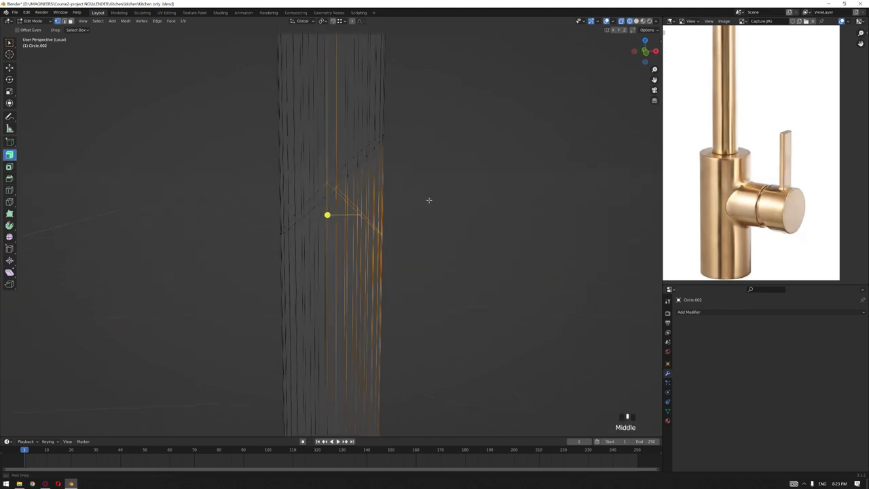
Select the faces inside the sideways V and extrude them about 0.022 m along X as the lever branch.
key("3")
left_click(406, 182)
left_click_drag(405, 176, 333, 189)
middle_click_drag(402, 176, 400, 214)
key("e")
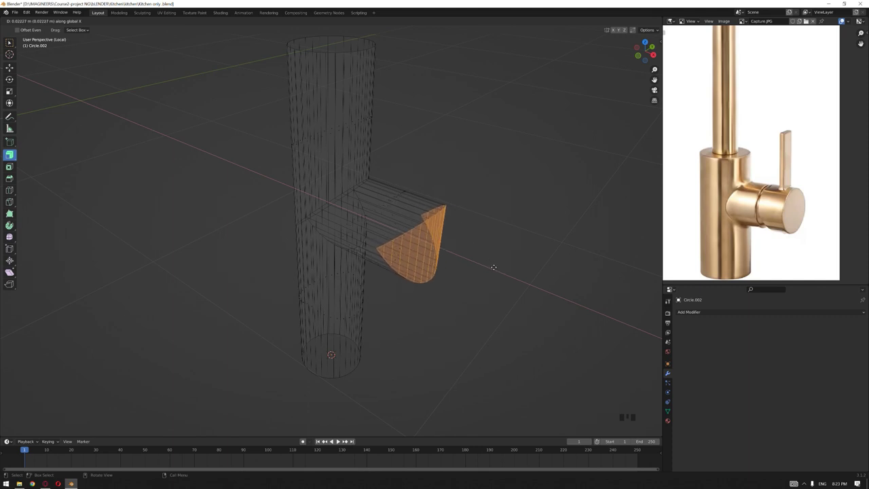
left_click(493, 266)
middle_click_drag(469, 268, 492, 254)
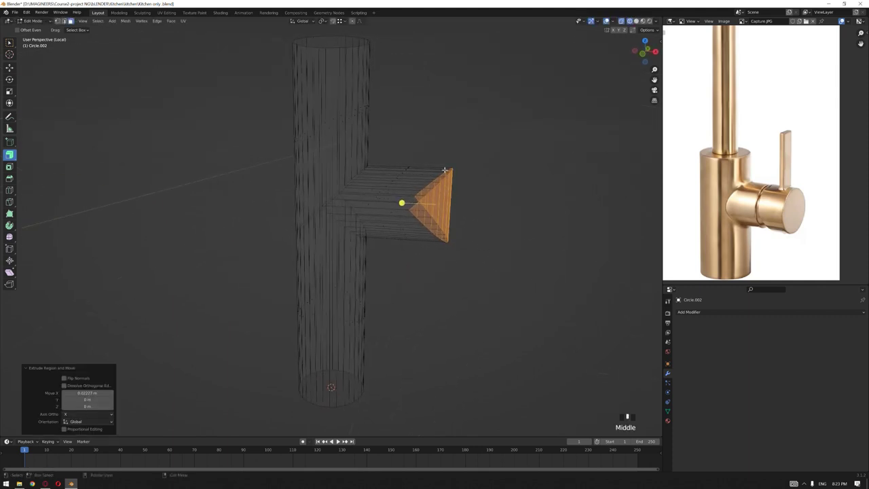
Flatten the extruded end of the branch by scaling it to 0 along X.
key("1")
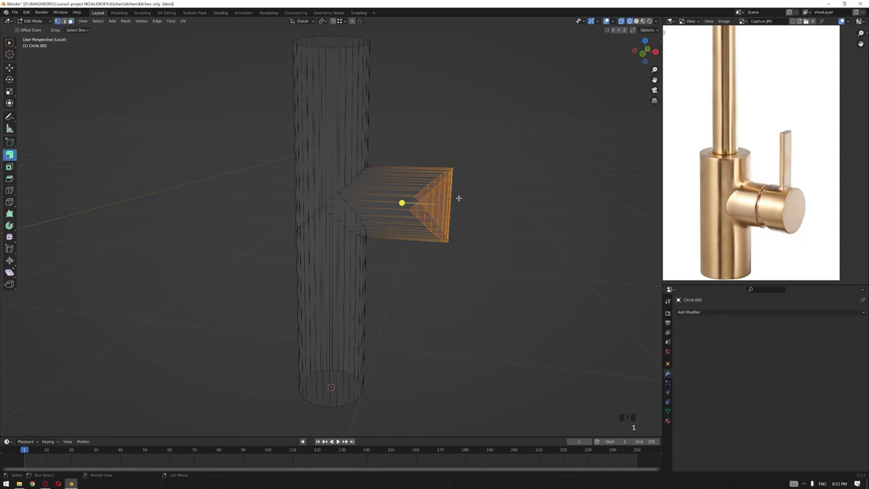
middle_click_drag(465, 221, 452, 231)
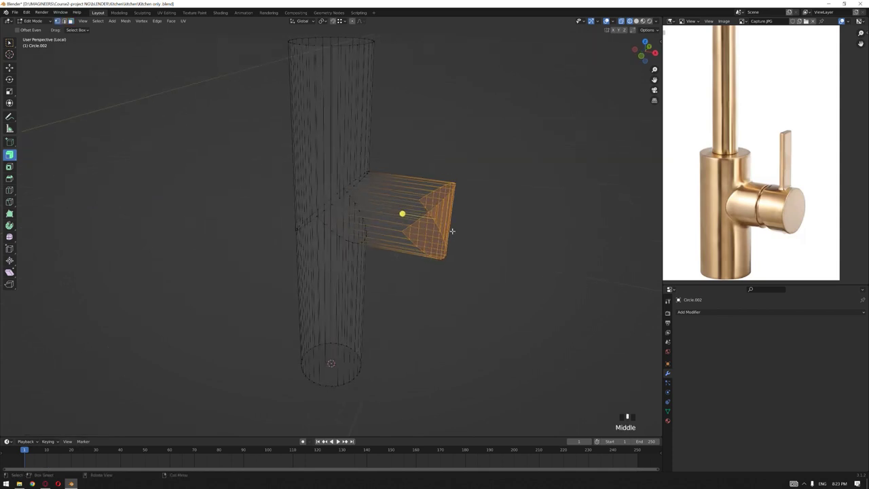
key("s")
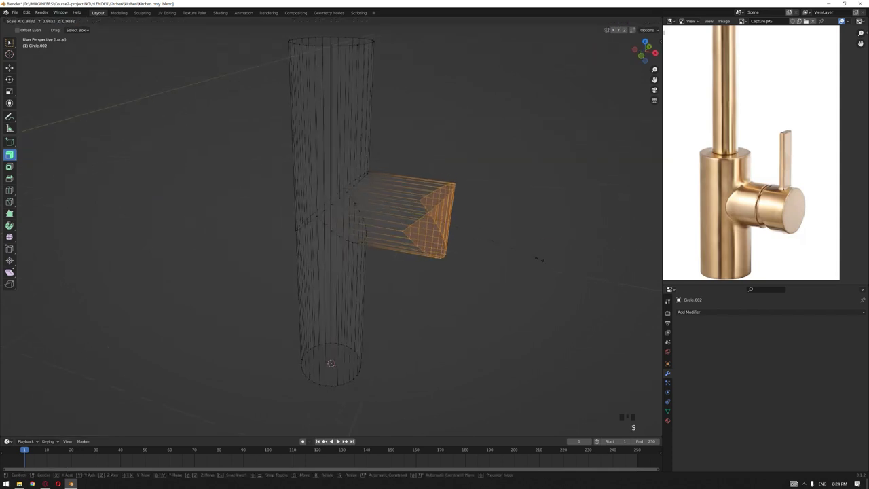
key("x")
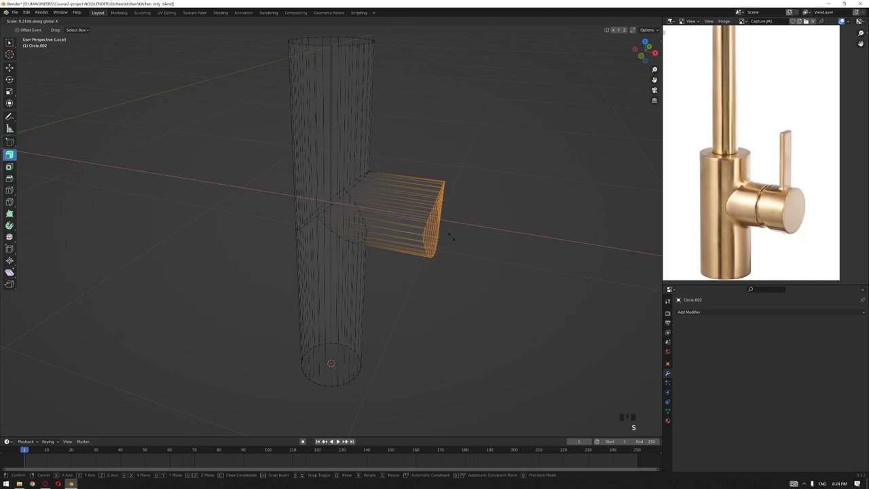
left_click(450, 235)
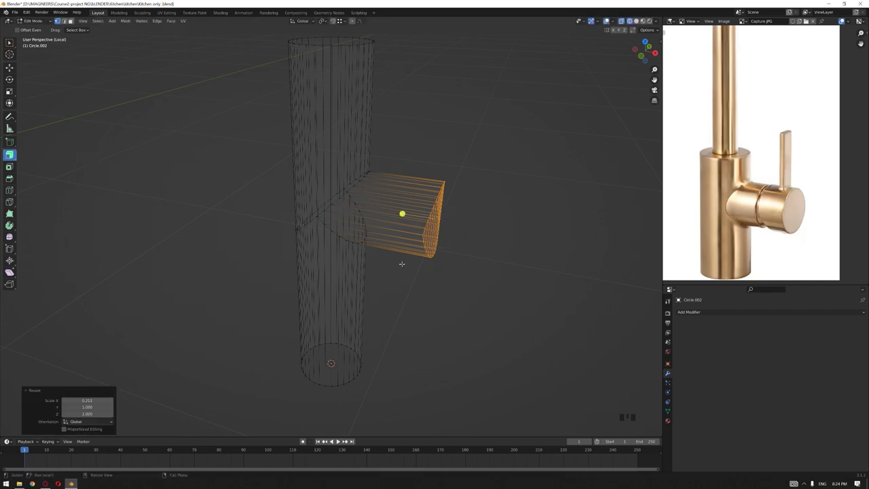
left_click(86, 400)
type("0")
key("Return")
middle_click_drag(410, 228, 513, 257)
scroll(354, 211, "up", 1)
scroll(402, 256, "up", 2)
scroll(492, 240, "up", 2)
scroll(446, 259, "down", 2)
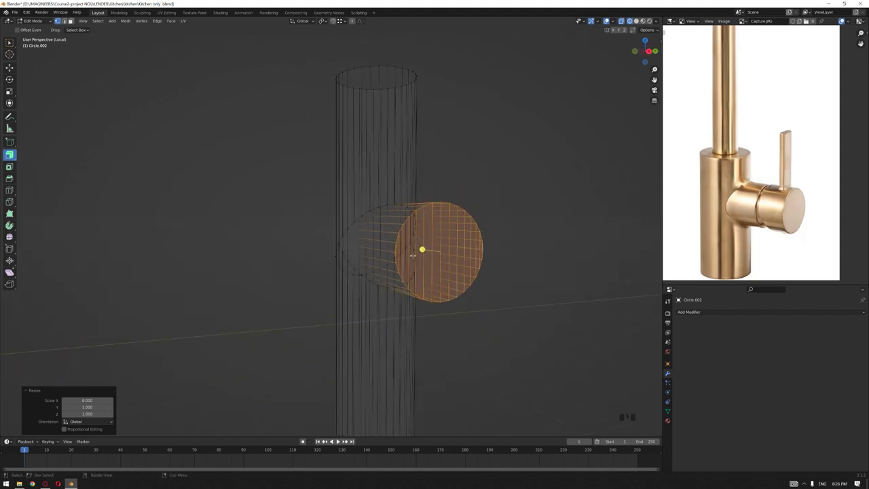
Apply the To Sphere transform to the flattened end of the branch.
middle_click_drag(428, 249, 435, 250)
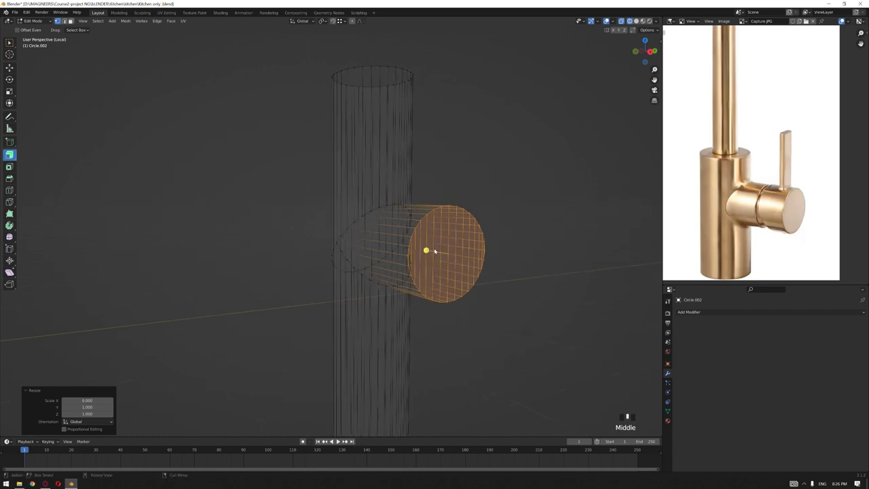
key("F3")
type("to sp")
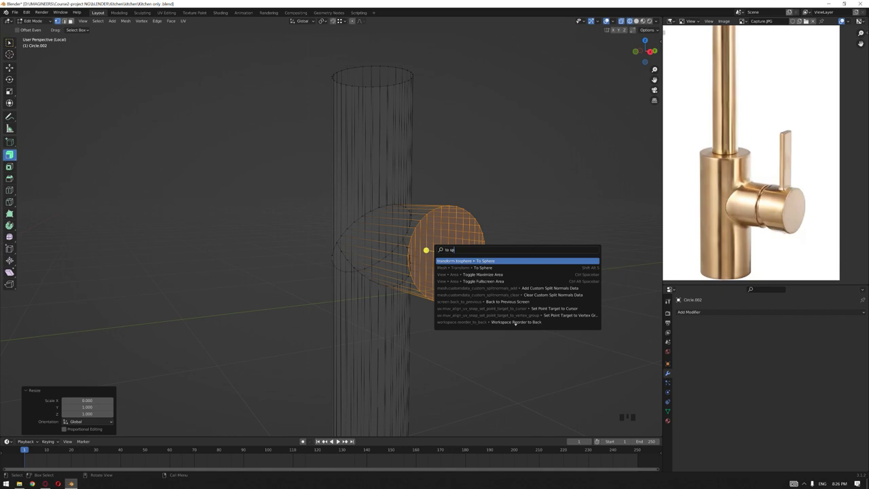
key("Return")
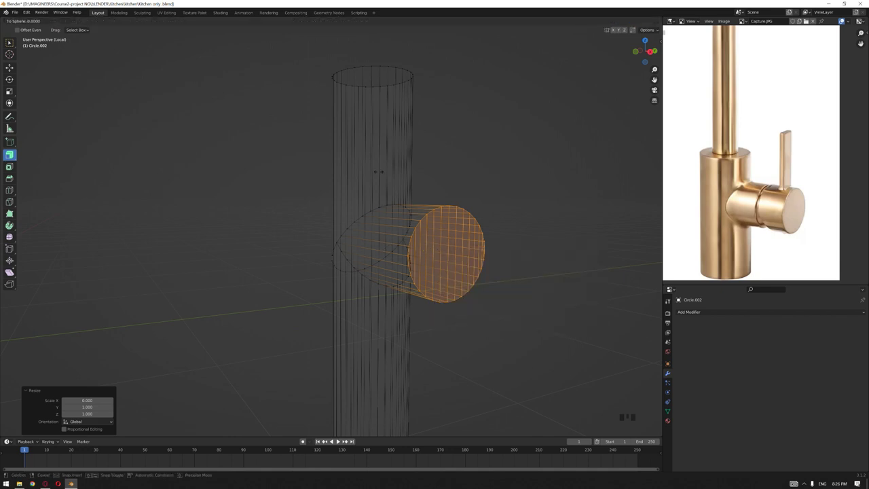
left_click(311, 166)
left_click(105, 419)
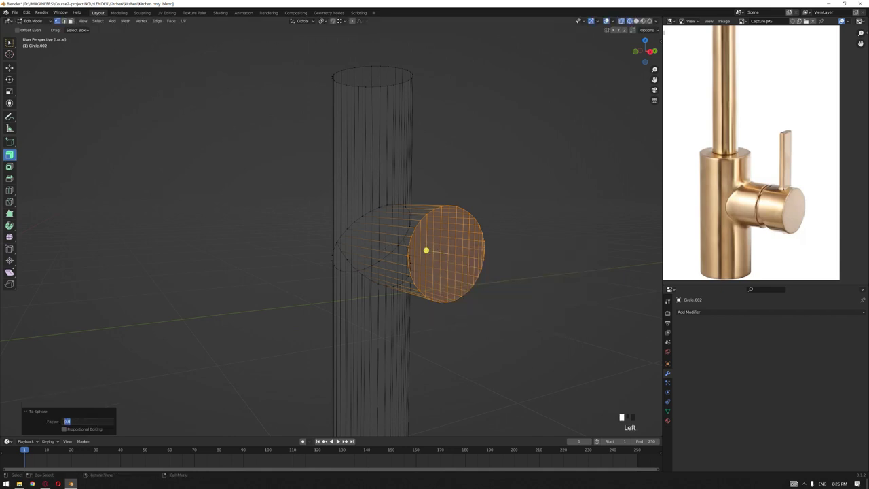
key("Return")
Switch the viewport to solid shading and inset the branch's round end face by a very small margin.
middle_click_drag(421, 252, 512, 256)
key("Tab")
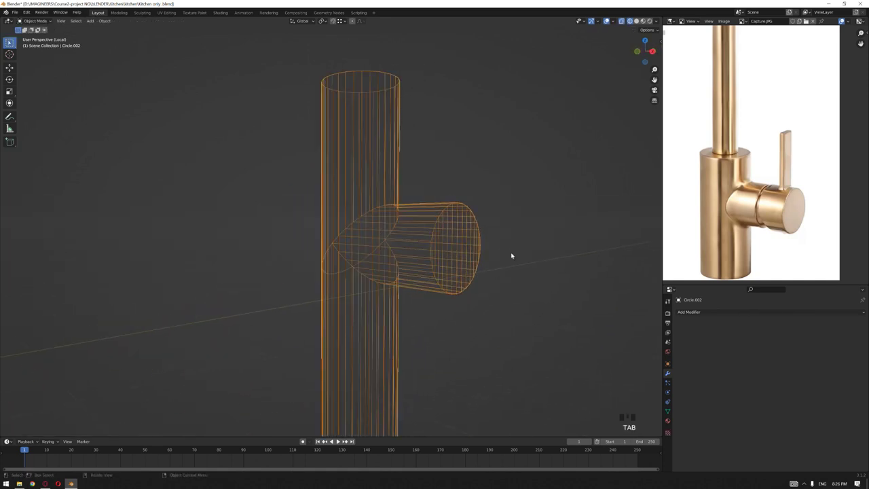
key("z")
left_click(598, 256)
key("Tab")
scroll(584, 257, "up", 2)
middle_click_drag(584, 256, 486, 259)
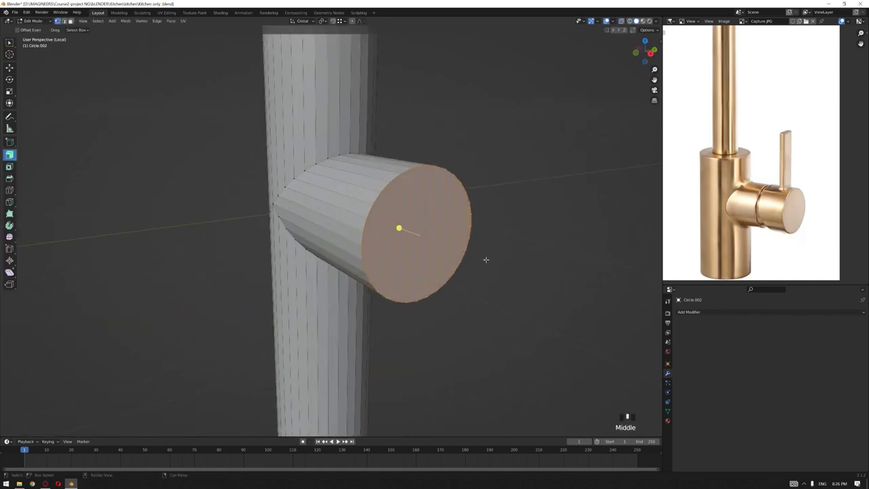
key("i")
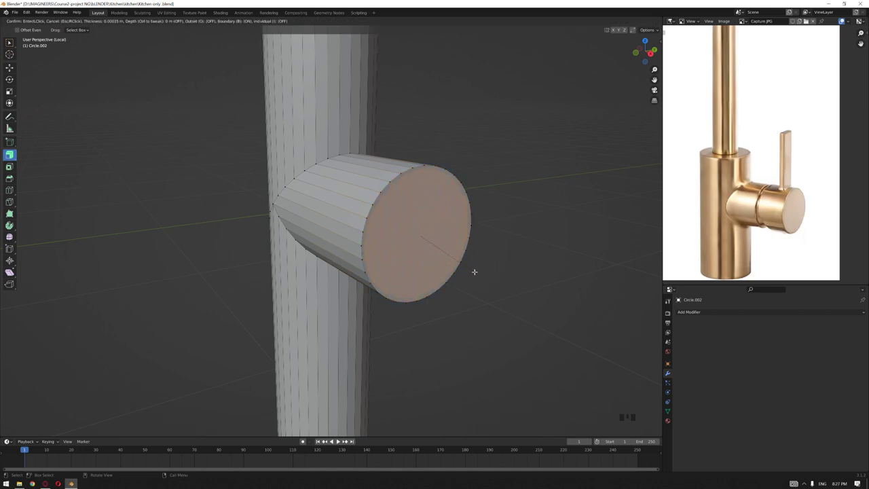
left_click(463, 258)
Extrude the branch's end face about 0.015 m further along X to form the lever's round knob.
mouse_move(463, 258)
middle_mouse_down()
mouse_move(480, 264)
mouse_move(459, 258)
middle_mouse_up()
scroll(482, 263, "up", 2)
scroll(481, 263, "down", 2)
key("e")
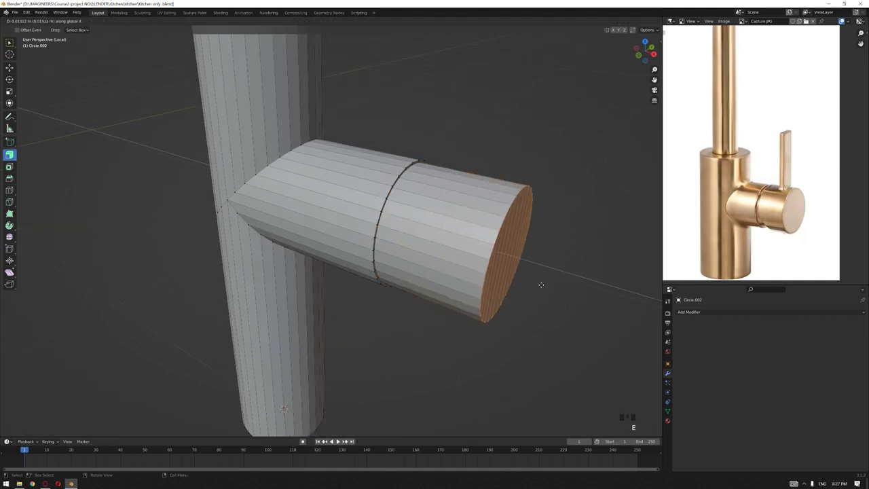
left_click(546, 288)
middle_click_drag(545, 288, 499, 266)
Bevel the outer edge loop of the knob's end face about 0.00026 m wide, using more than one segment.
key("2")
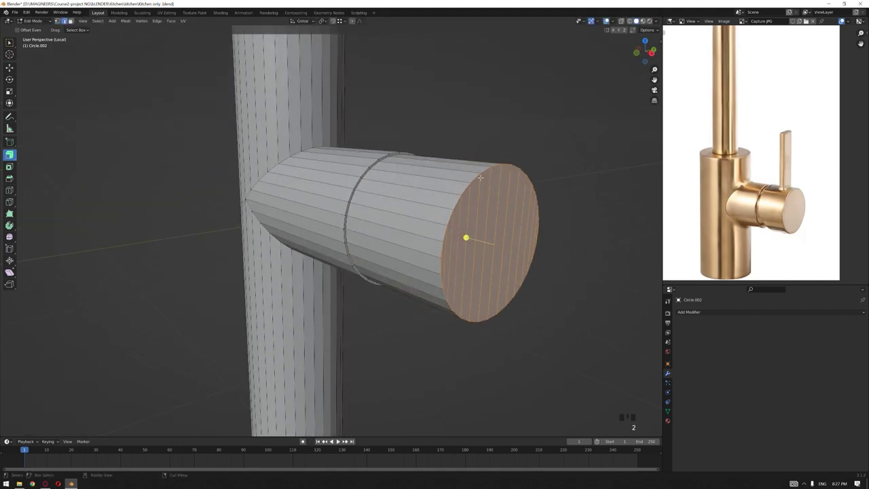
left_click(485, 170, "alt")
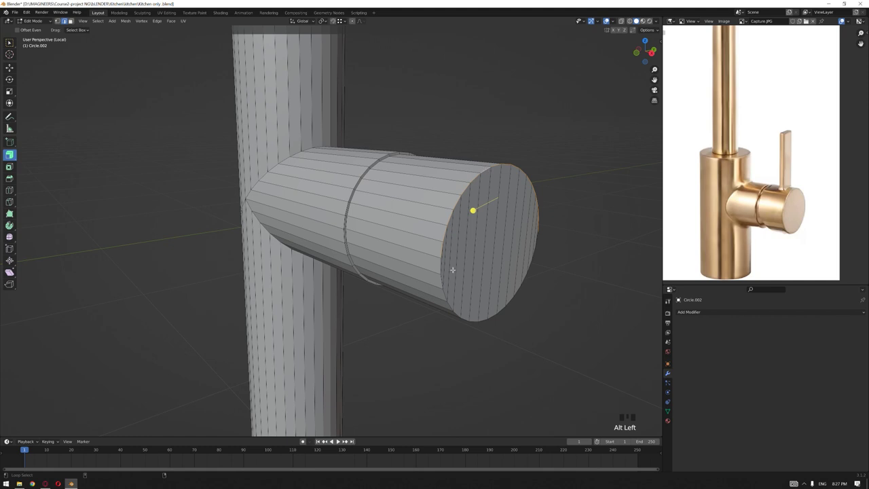
middle_click_drag(460, 259, 536, 266)
key("ctrl+b")
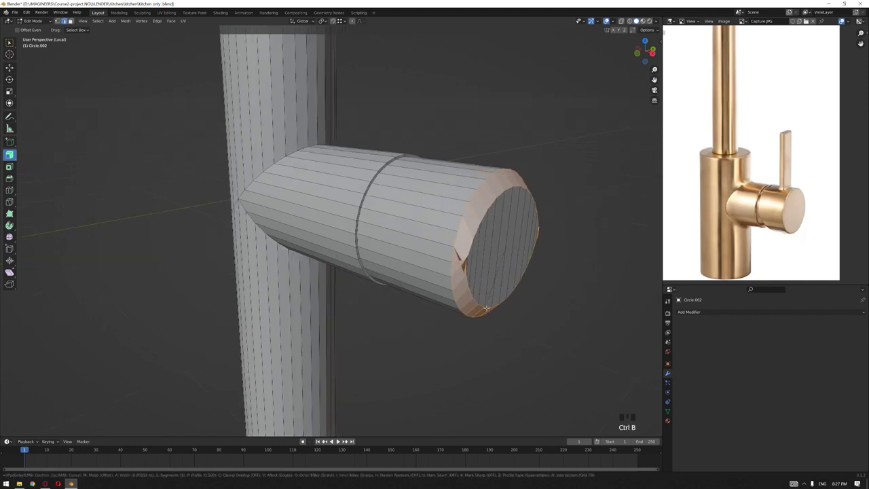
left_click(482, 292)
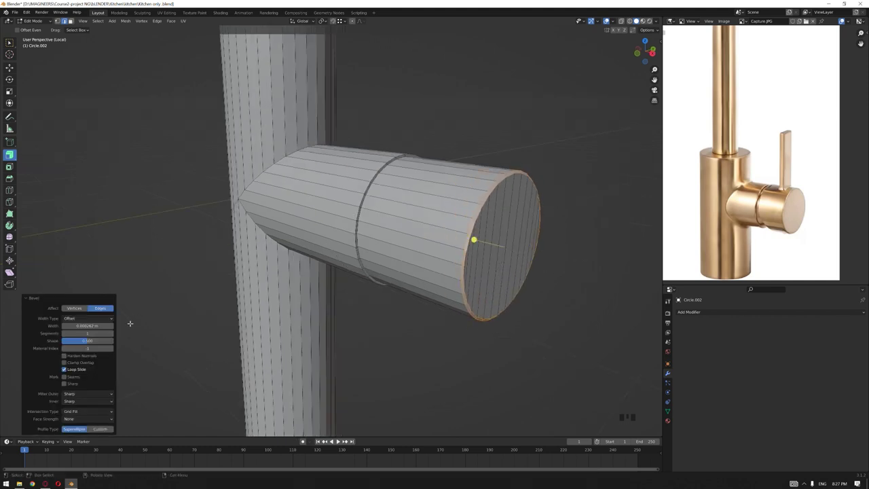
left_click(112, 335)
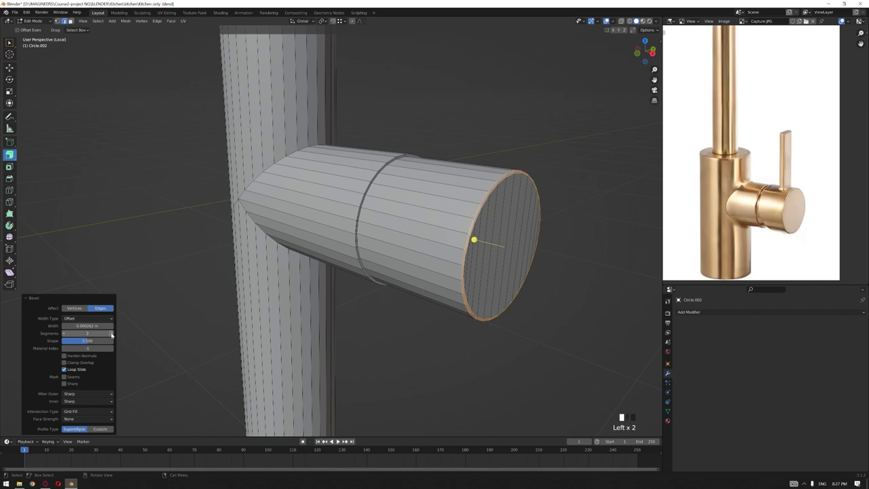
Bevel the edge loop on the body side of the side branch's thin groove, about 0.0001 m wide.
scroll(355, 309, "up", 3)
middle_click_drag(398, 229, 399, 193)
left_click(400, 181, "alt")
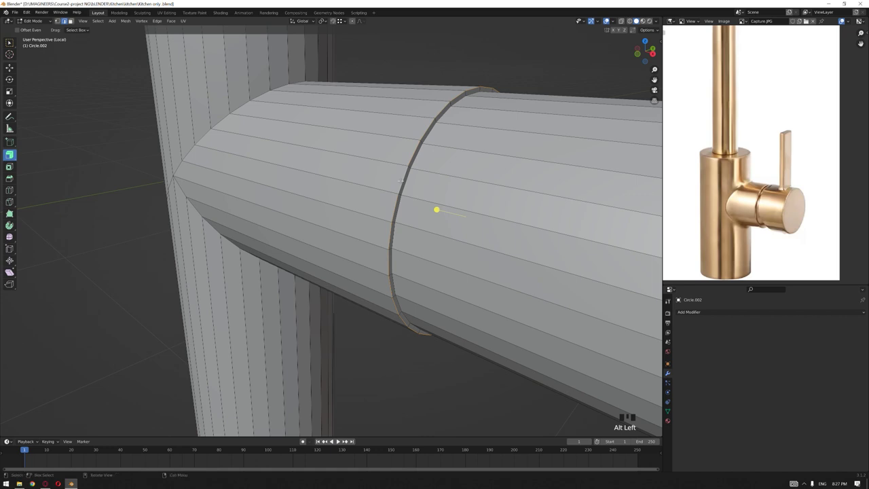
key("ctrl+b")
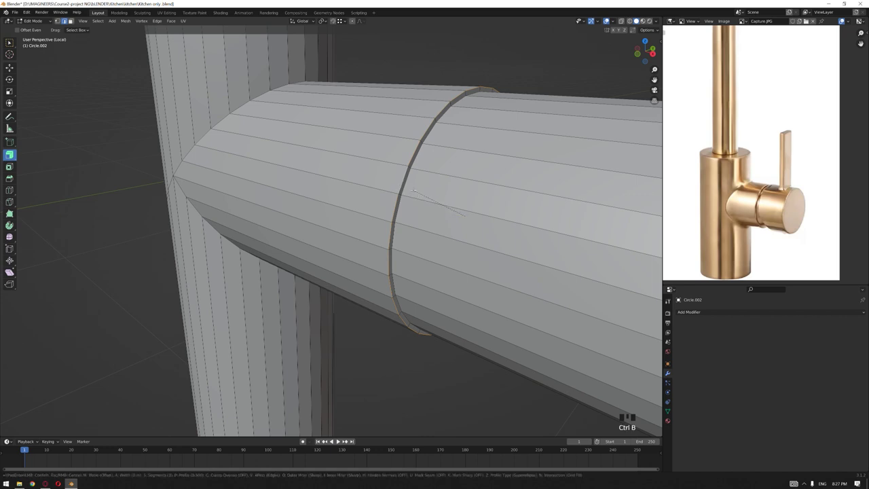
left_click(394, 188)
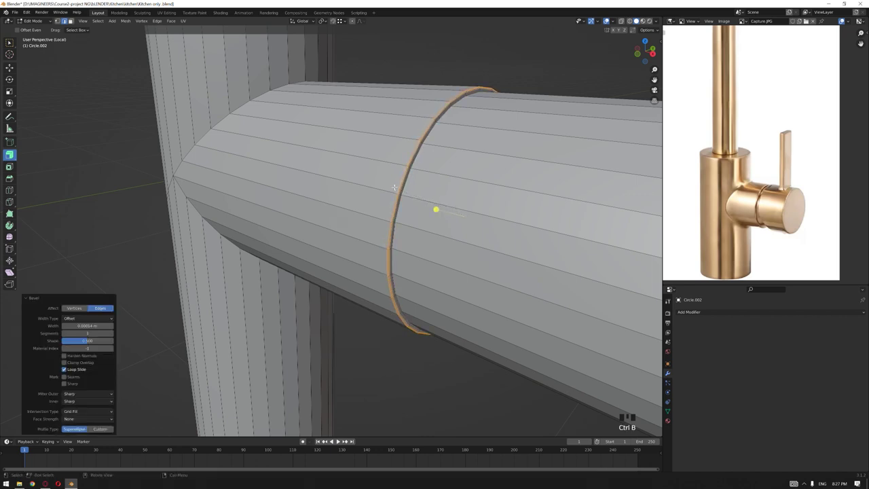
Bevel the edge loop on the knob side of the branch's groove, about 0.00006 m wide.
left_click(405, 163)
left_click(414, 163, "alt")
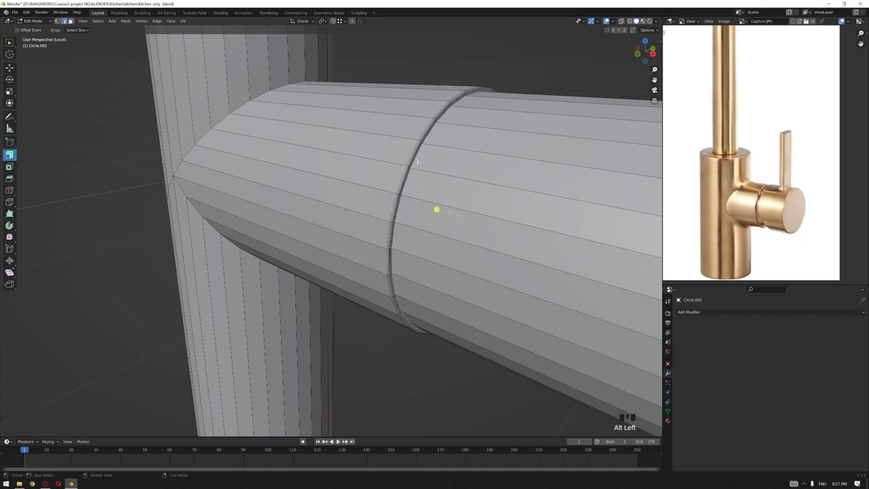
key("ctrl+b")
left_click(452, 179)
Bevel the edges where the side branch meets the vertical body about 0.00013 m wide, then leave Edit Mode.
scroll(437, 197, "down", 3)
middle_click_drag(381, 203, 435, 207)
middle_click_drag(353, 204, 397, 209, "shift")
scroll(564, 211, "up", 2)
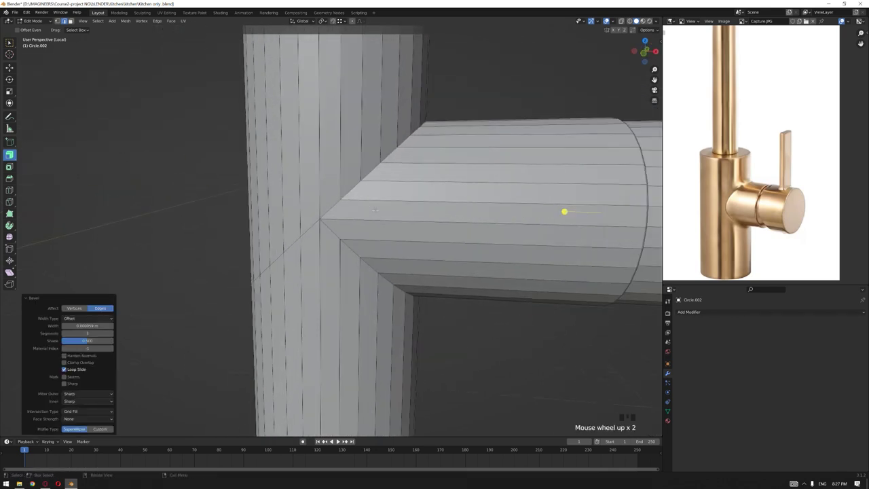
left_click(353, 193, "alt")
left_click(334, 223, "alt+shift")
middle_click_drag(334, 223, 360, 263)
key("ctrl+b")
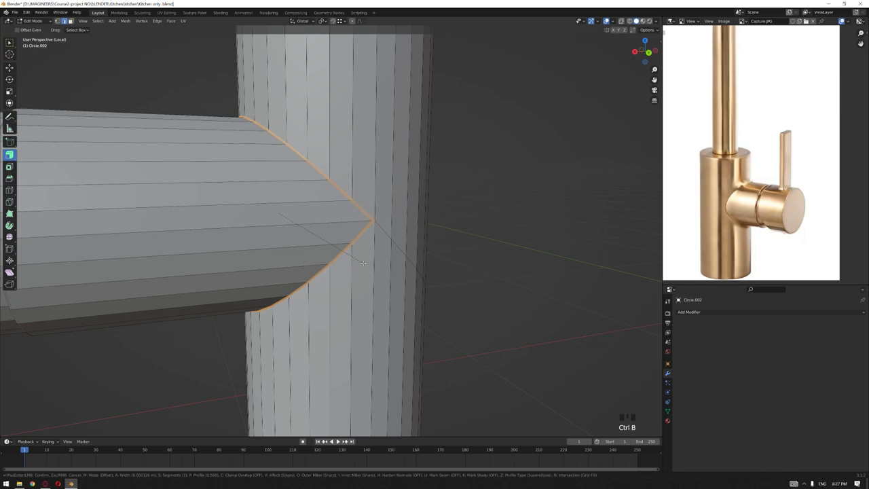
left_click(363, 263)
scroll(363, 263, "down", 4)
middle_click_drag(364, 263, 489, 289)
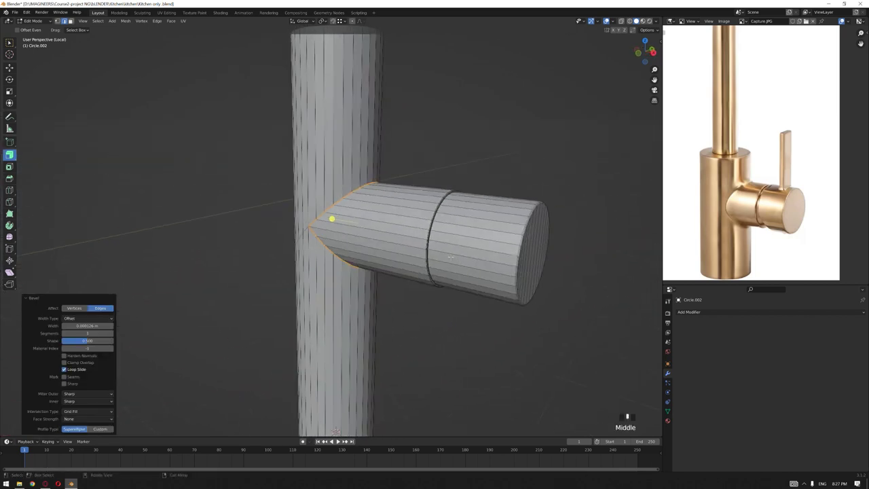
key("Tab")
scroll(445, 301, "down", 3)
left_click(446, 300)
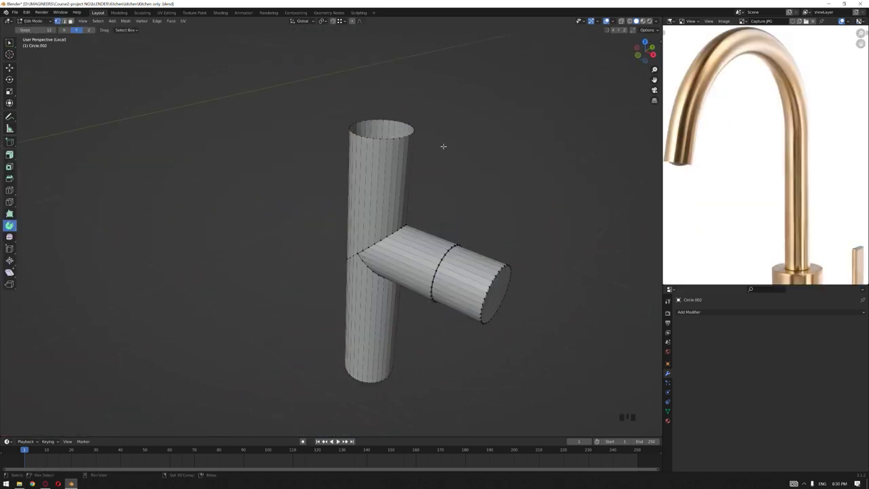
Extrude the open top rim of the faucet body as edges only and scale it inward to about 0.906.
scroll(442, 146, "up", 2)
scroll(489, 203, "down", 1)
scroll(489, 204, "down", 2)
left_click(459, 223)
left_click(380, 229)
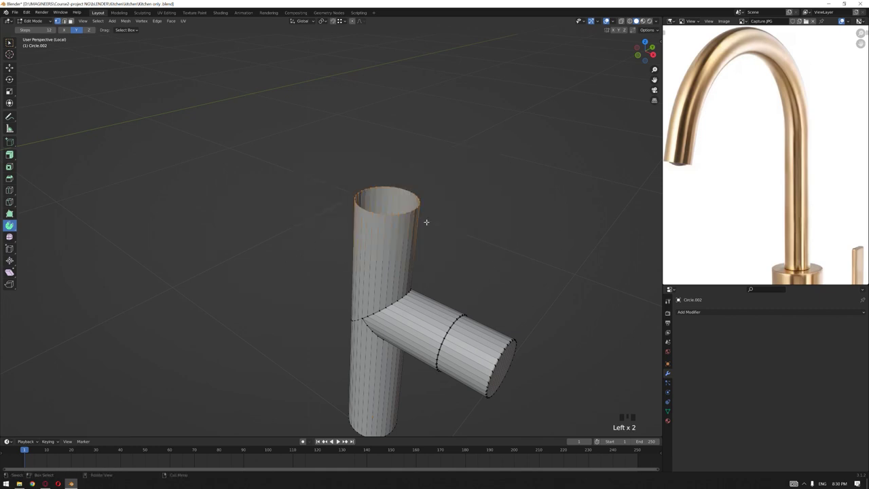
key("2")
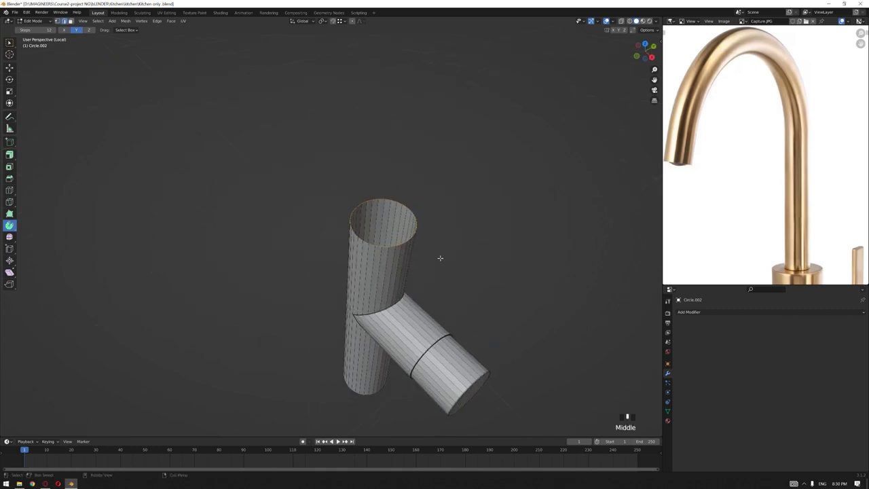
scroll(514, 253, "up", 3)
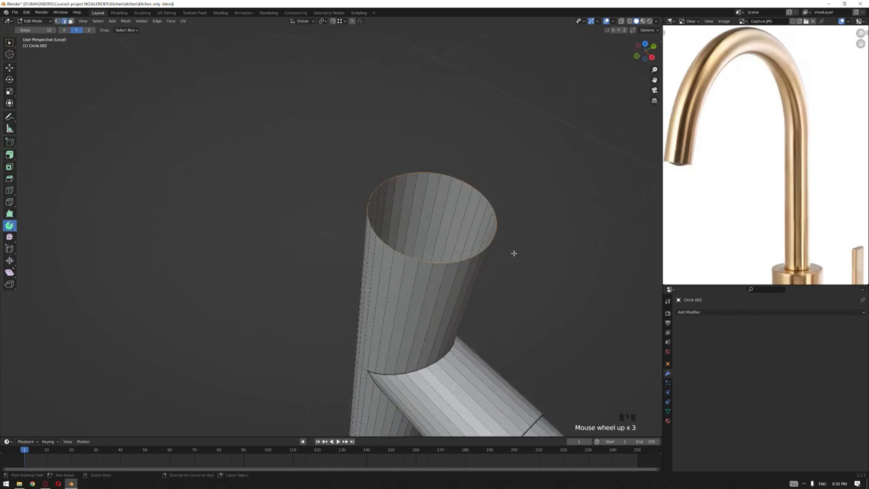
key("ctrl+e")
left_click(514, 254)
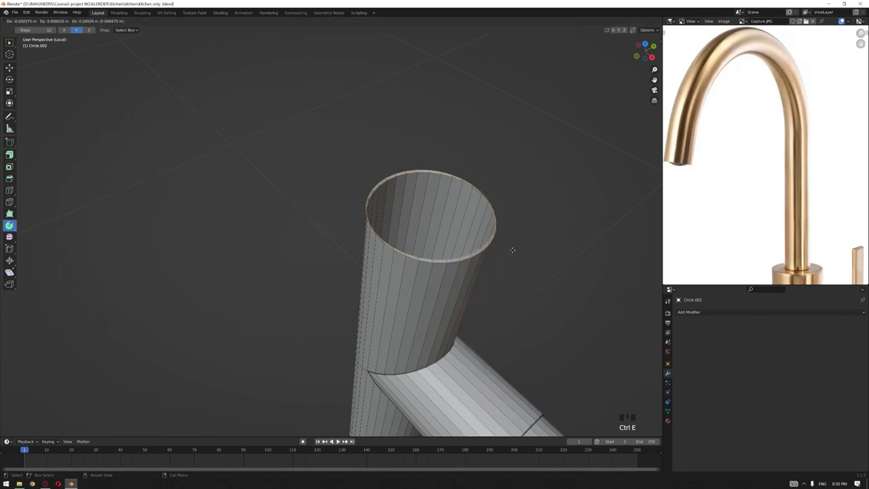
key("s")
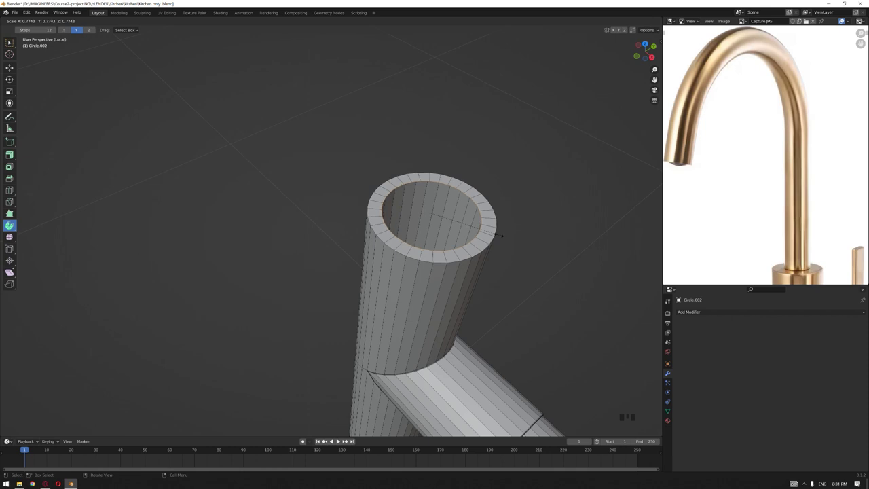
left_click(510, 246)
Extrude the scaled inner rim 0.1 m upward along Z in the right orthographic view to form the neck.
scroll(487, 258, "down", 4)
middle_click_drag(487, 258, 411, 289)
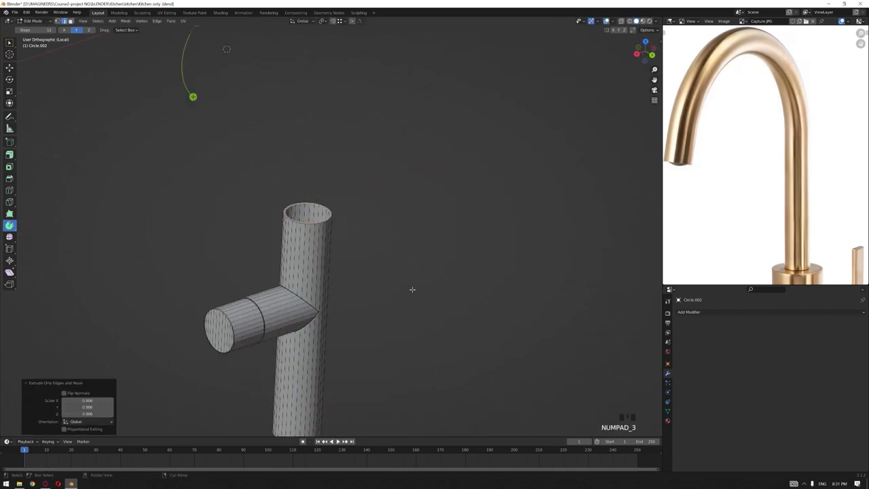
key("KP_3")
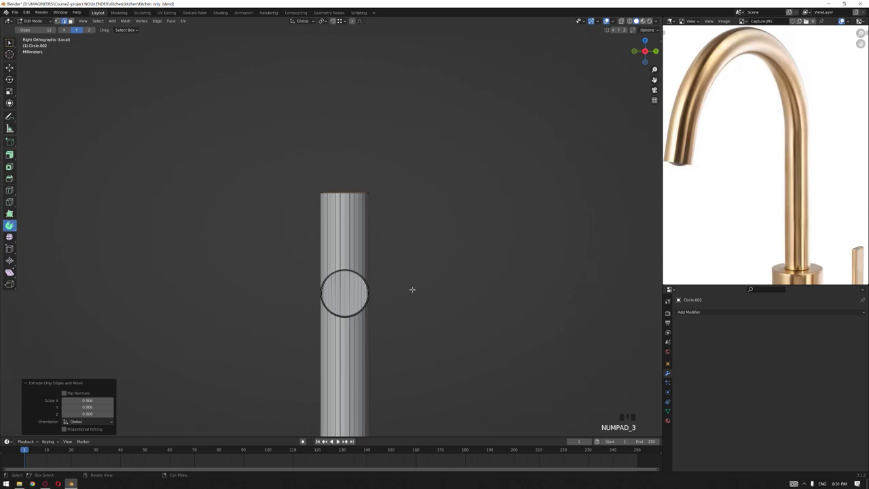
scroll(412, 289, "down", 4)
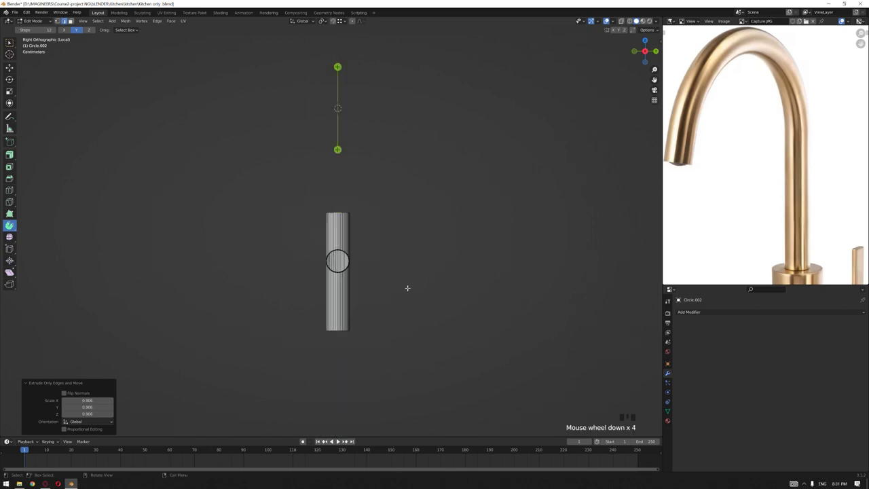
middle_click_drag(408, 289, 480, 319, "shift")
left_click(10, 43)
left_click(474, 239)
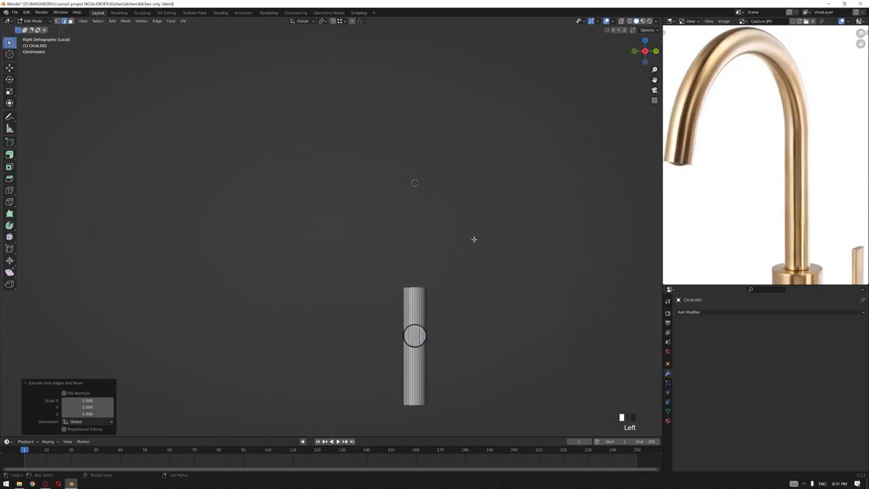
key("e")
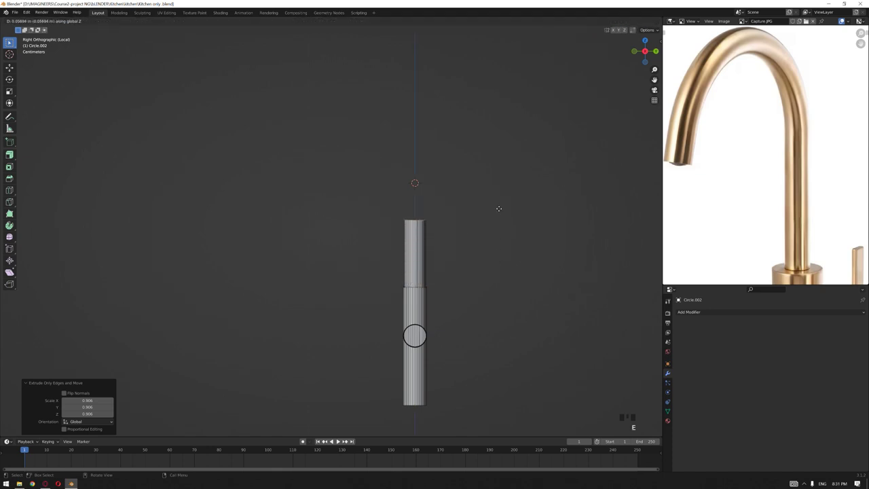
type("0.1")
key("Return")
Place the 3D cursor beside the neck's upper end and spin the top rim about 166° around the X axis to form the spout.
middle_click_drag(425, 182, 441, 243, "shift")
scroll(473, 219, "up", 3)
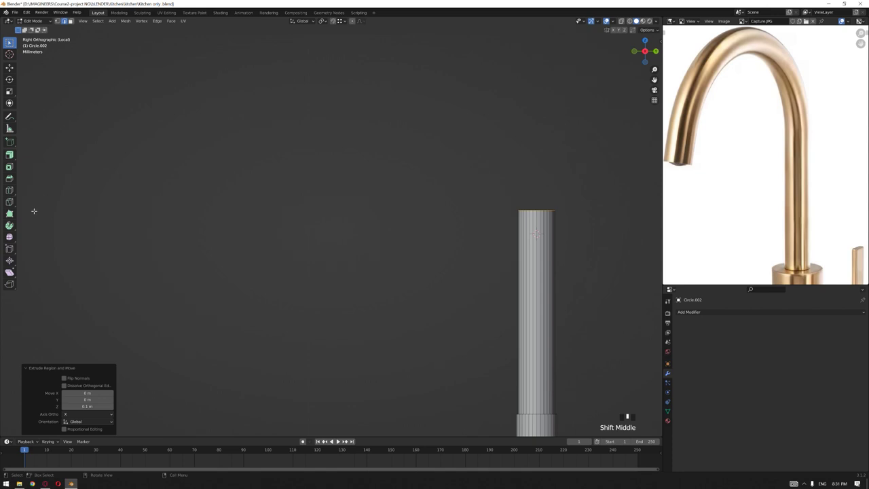
left_click(8, 227)
right_click(403, 223, "shift")
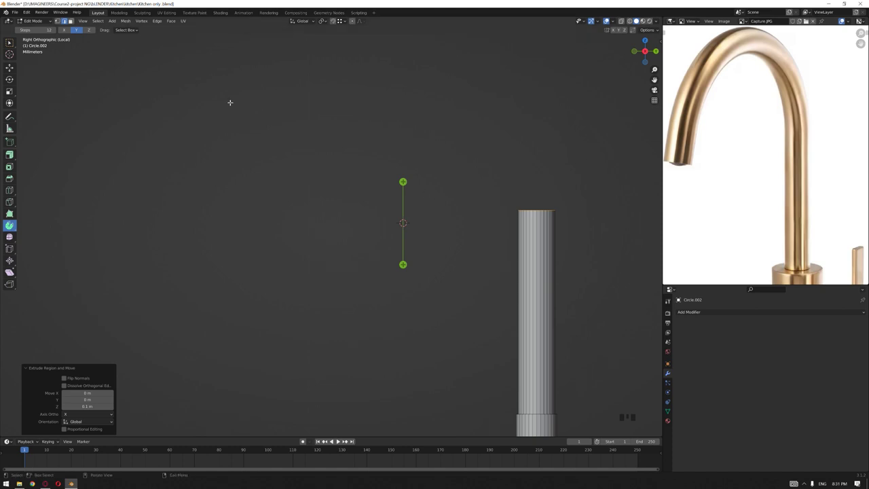
left_click(66, 31)
left_click_drag(444, 180, 231, 316)
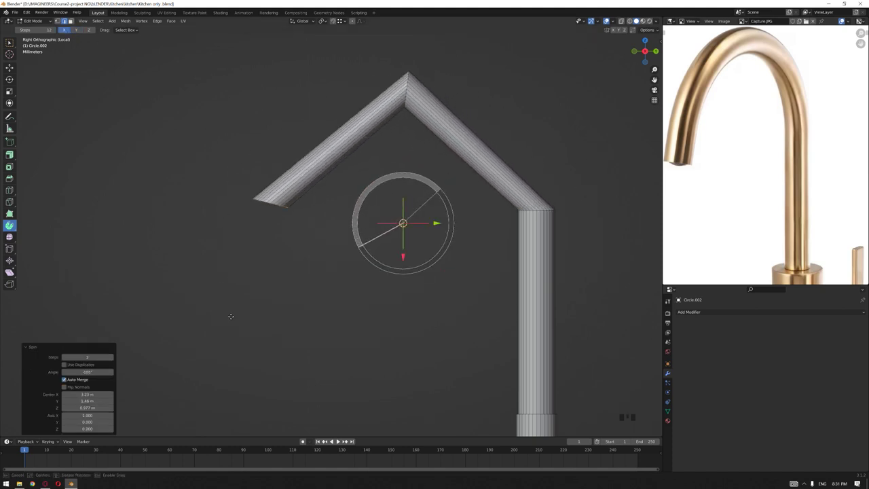
Raise the spout's Spin steps to 91 for a smooth curve.
left_click(112, 358)
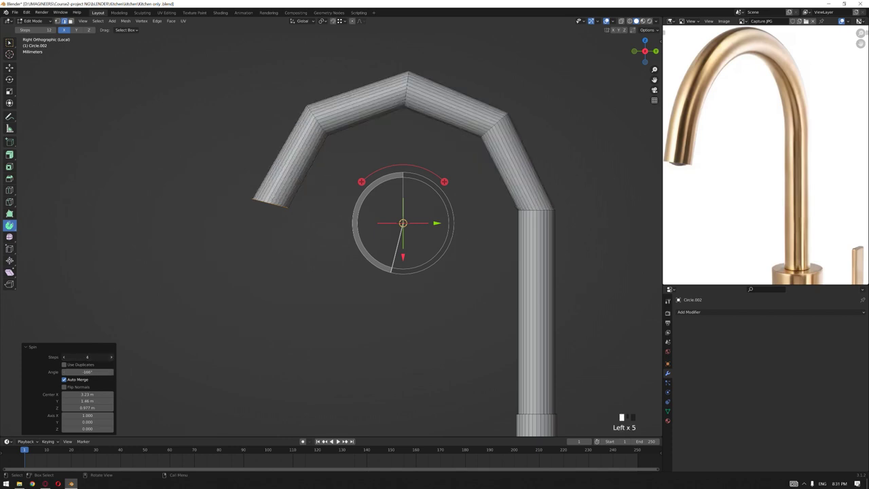
left_click(113, 359)
left_click(113, 359)
left_click(113, 359)
left_click_drag(87, 357, 129, 357)
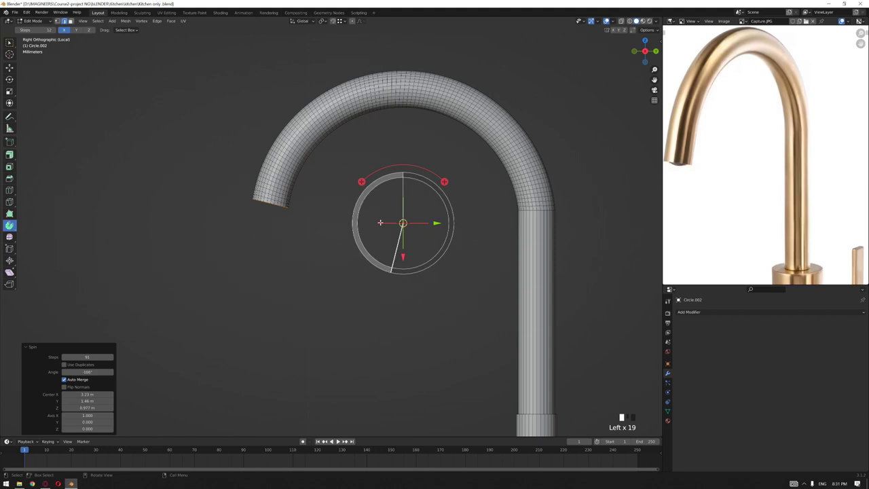
Extrude the spout's open end rim as edges only and scale it inward to about 0.903.
middle_click_drag(311, 219, 315, 222)
scroll(320, 188, "up", 3)
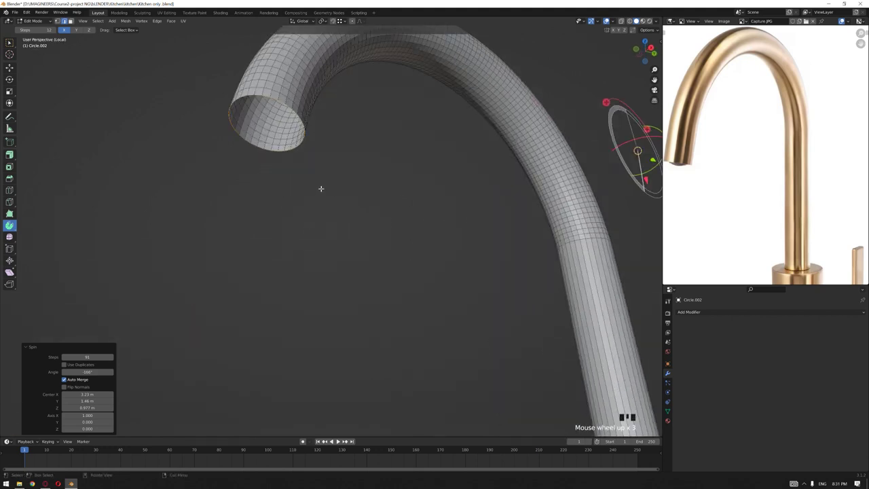
middle_click_drag(319, 188, 370, 249, "shift")
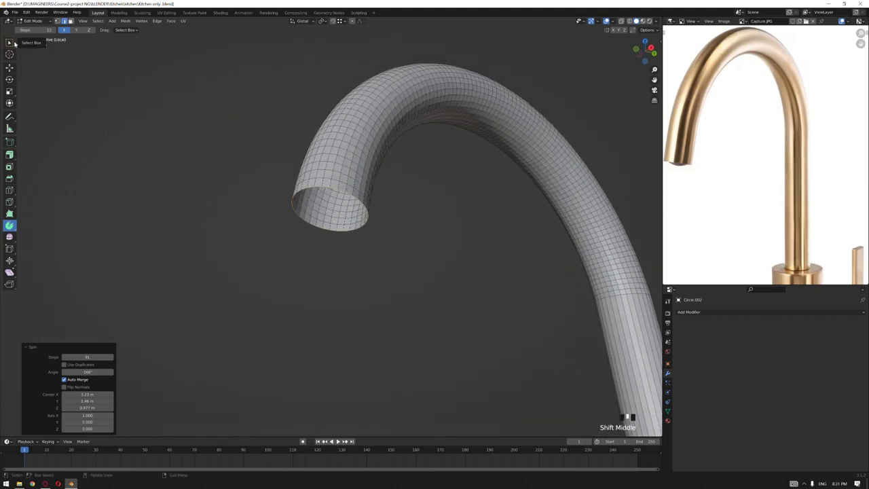
left_click(10, 42)
scroll(400, 243, "up", 2)
key("ctrl+e")
left_click(401, 244)
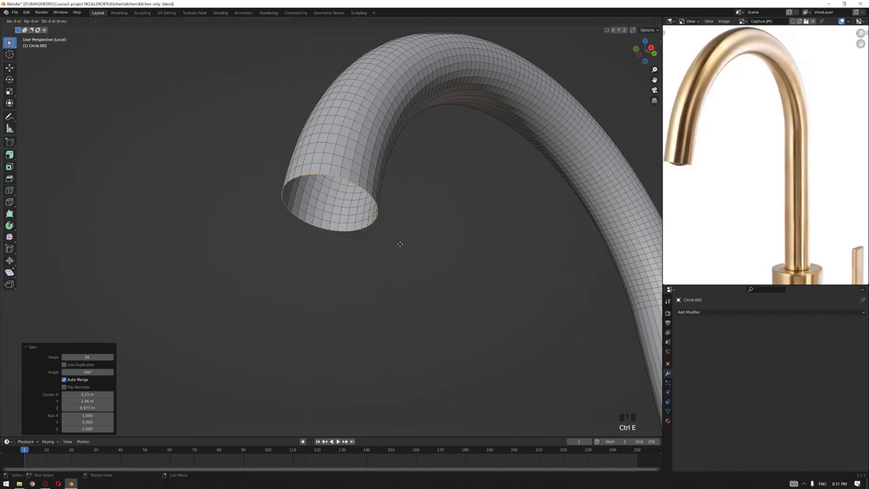
key("s")
left_click(387, 243)
Spin the spout's inner rim about 2° further around the same centre, using 3 steps, to form the nozzle tip.
middle_click_drag(452, 265, 359, 231)
key("KP_3")
scroll(411, 297, "down", 2)
scroll(333, 218, "up", 3)
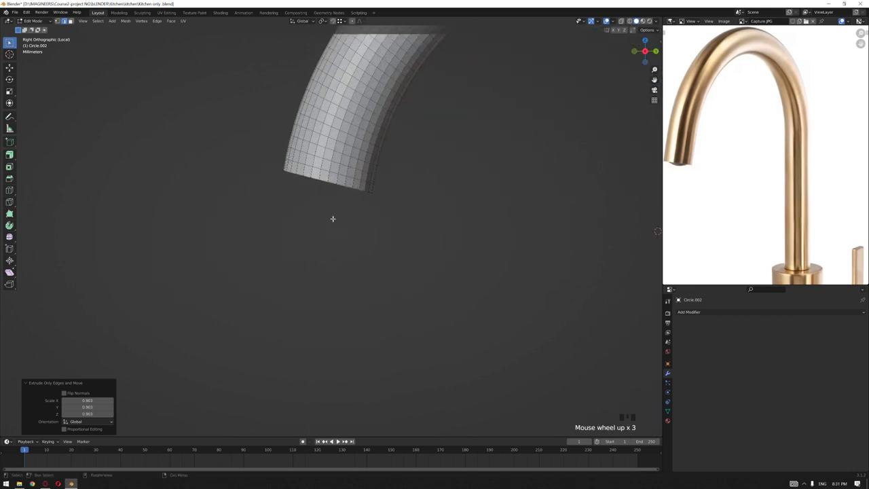
scroll(207, 248, "down", 2)
left_click(10, 225)
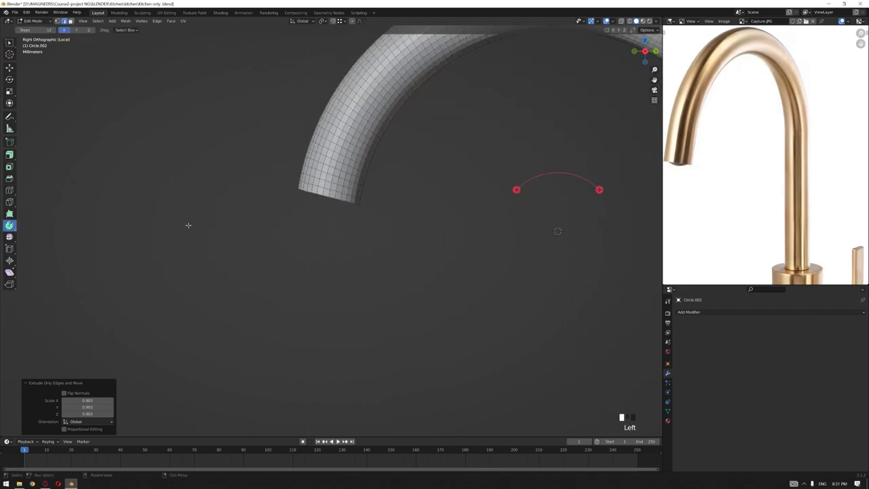
left_click_drag(516, 189, 514, 193)
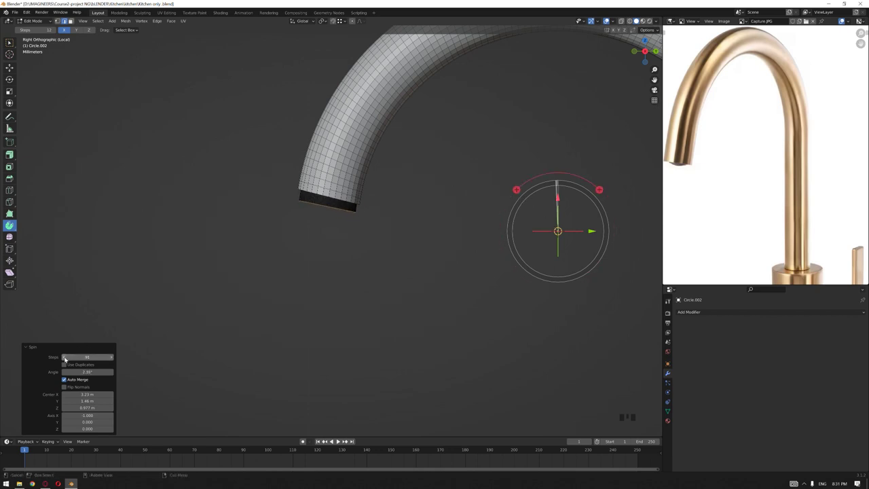
left_click(89, 356)
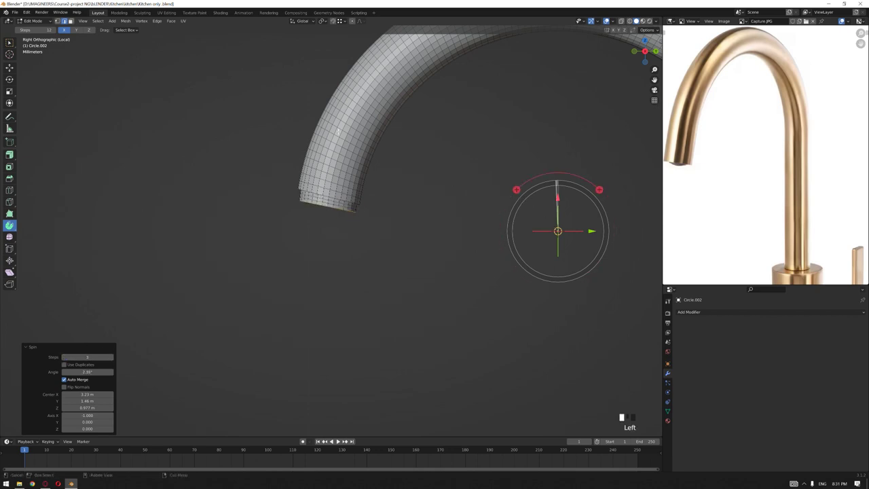
Extrude the nozzle tip's open rim as edges only and scale it inward to give the outlet thickness.
scroll(333, 196, "down", 2)
middle_click_drag(333, 196, 369, 192)
scroll(369, 192, "up", 5)
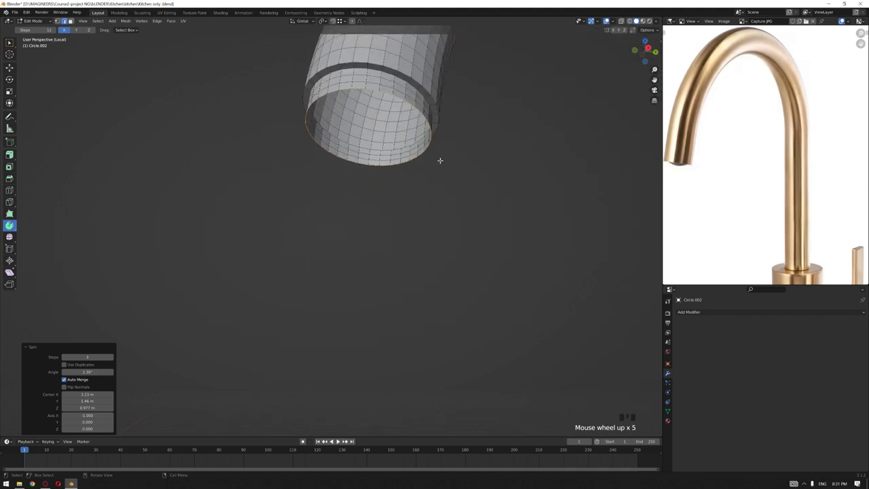
middle_click_drag(441, 161, 437, 158)
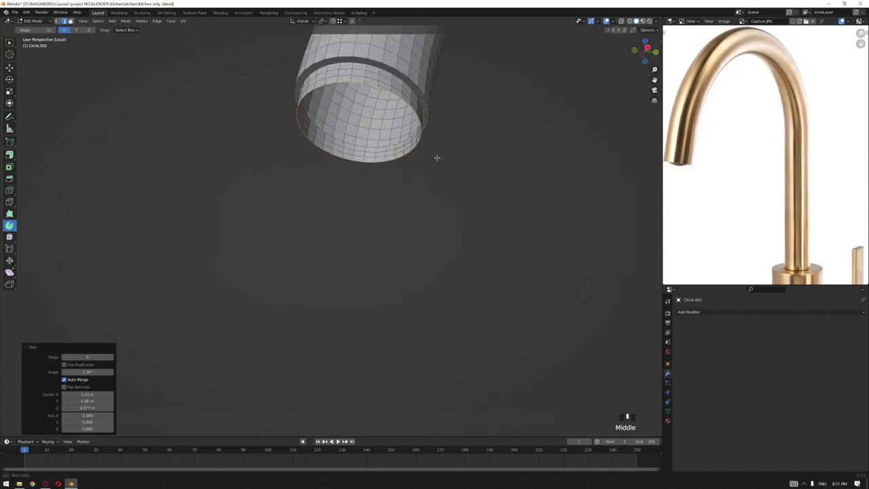
left_click(9, 42)
key("ctrl+e")
left_click(473, 213)
key("s")
left_click(459, 200)
scroll(398, 231, "down", 2)
mouse_move(398, 231)
middle_mouse_down()
mouse_move(410, 234)
mouse_move(402, 245)
middle_mouse_up()
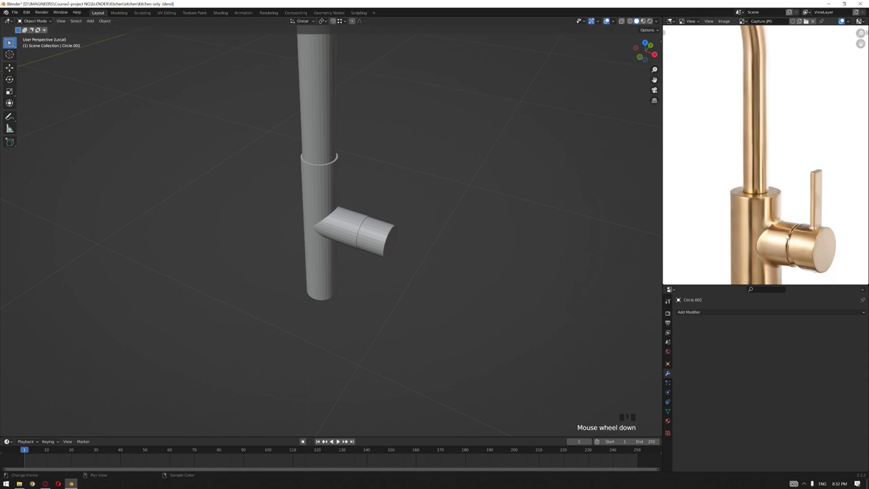
Apply smooth shading to the whole faucet object in Object Mode.
middle_click_drag(436, 254, 407, 238)
scroll(405, 242, "down", 4)
left_click(341, 214)
right_click(341, 214)
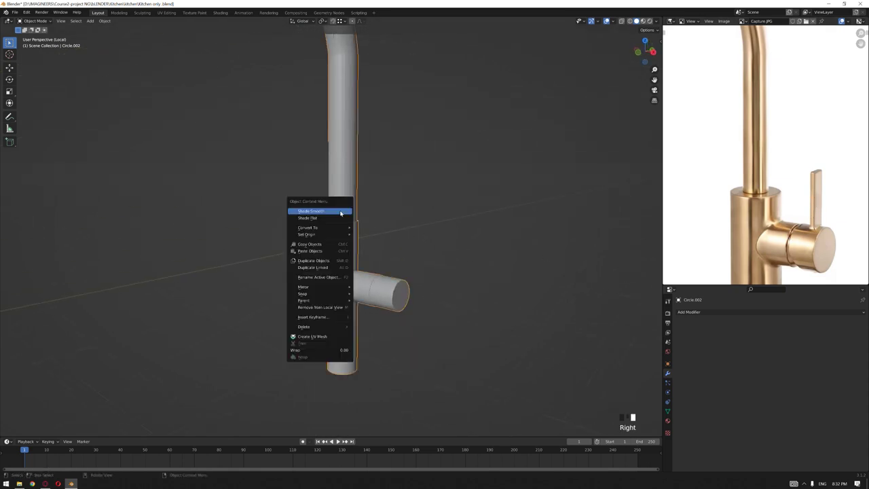
left_click(341, 213)
scroll(373, 247, "down", 3)
middle_click_drag(373, 247, 413, 278)
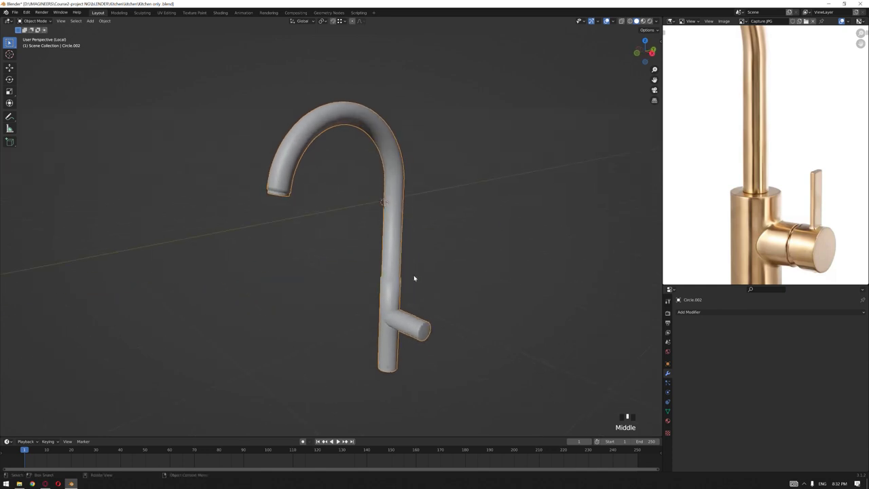
Exit local view and mark a seam on the lengthwise edge loops running along the inner side of the faucet's body and spout.
scroll(454, 231, "down", 2)
middle_click_drag(514, 271, 445, 292)
key("KP_Divide")
scroll(463, 279, "down", 4)
scroll(411, 292, "down", 3)
scroll(473, 324, "down", 3)
scroll(465, 318, "down", 2)
middle_click_drag(444, 293, 388, 301)
scroll(333, 243, "up", 6)
middle_click_drag(334, 242, 389, 251, "shift")
key("Tab")
middle_click_drag(389, 251, 382, 251)
left_click(375, 258, "alt")
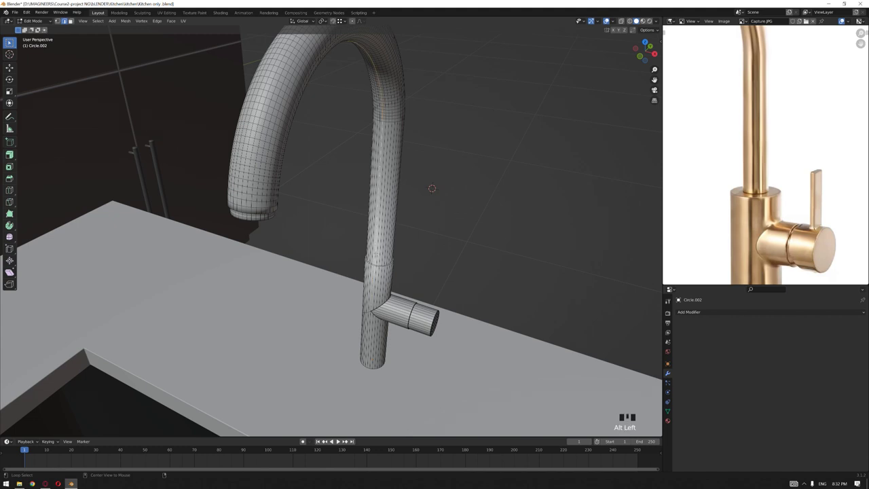
left_click(367, 327, "alt+shift")
right_click(369, 329)
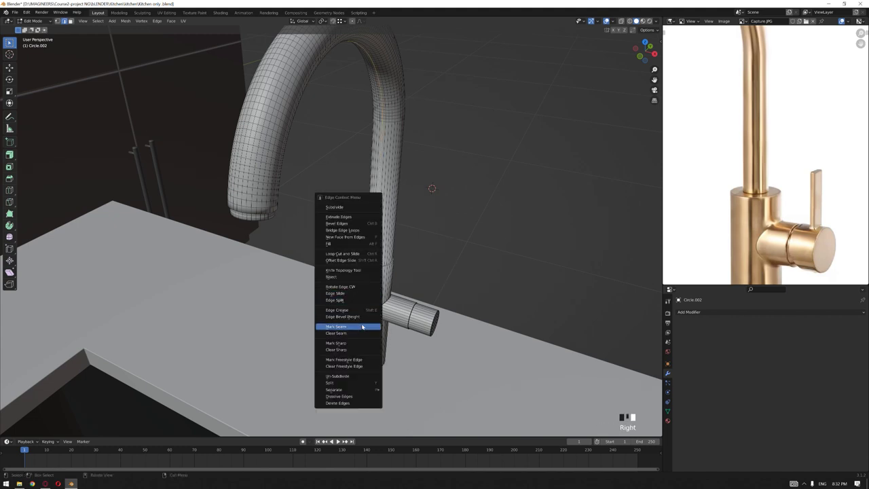
left_click(362, 327)
Mark a seam on the edge loop where the side lever's cylinder joins the faucet body.
middle_click_drag(362, 326, 406, 319)
scroll(406, 319, "up", 7)
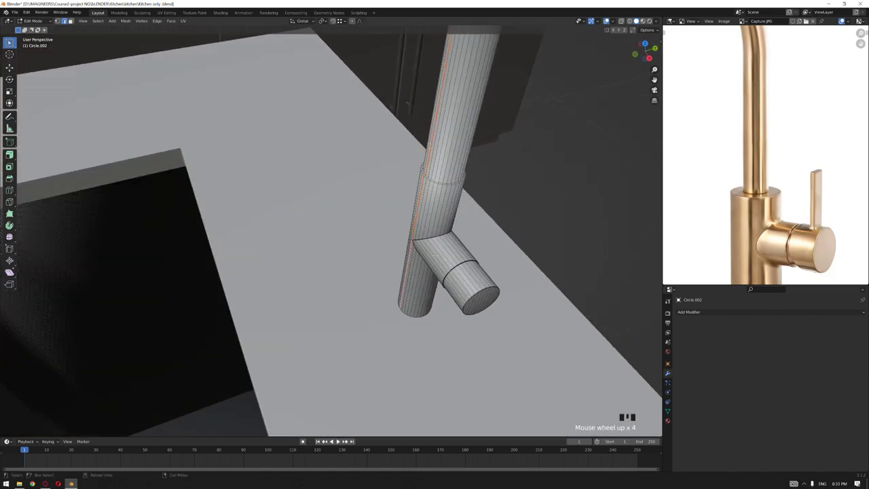
left_click(353, 265)
middle_click_drag(353, 265, 448, 214)
middle_click_drag(435, 217, 428, 165, "shift")
left_click(308, 417)
scroll(298, 433, "up", 6)
middle_click_drag(297, 433, 348, 313, "shift")
left_click(369, 274, "alt")
left_click(348, 319, "alt+shift")
right_click(398, 286)
left_click(398, 286)
scroll(398, 286, "down", 4)
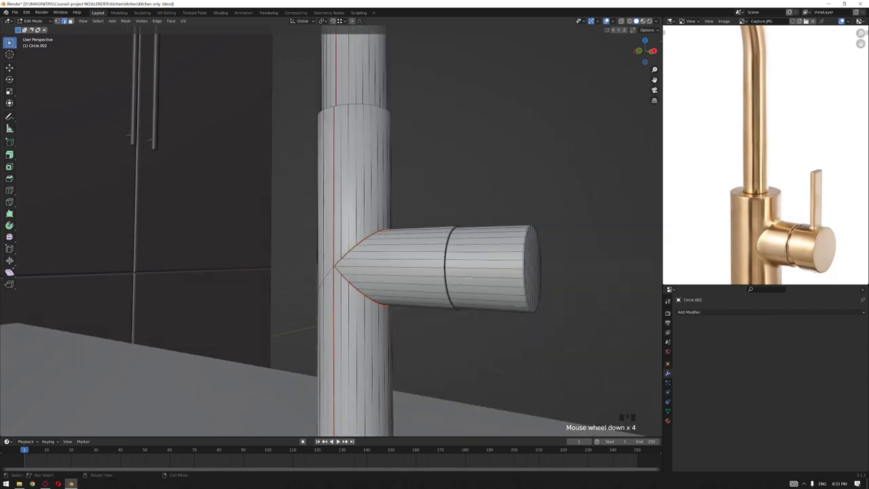
Unwrap the whole faucet mesh along its seams and switch to the UV Editing workspace.
scroll(398, 286, "up", 2)
left_click(584, 300)
middle_click_drag(611, 293, 556, 289)
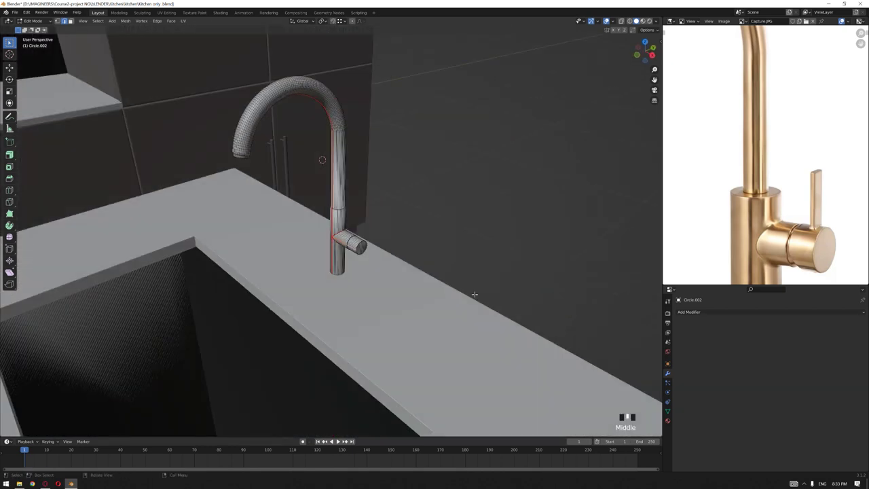
key("Tab")
key("Tab")
key("Tab")
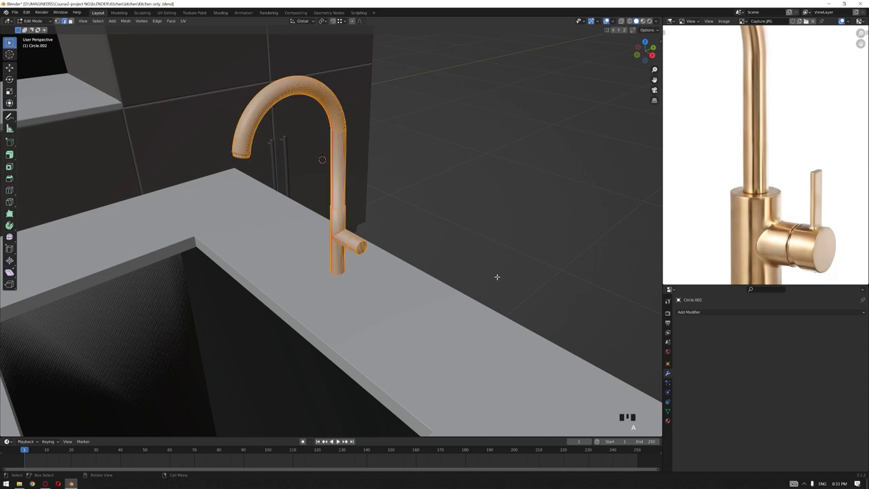
left_click(167, 12)
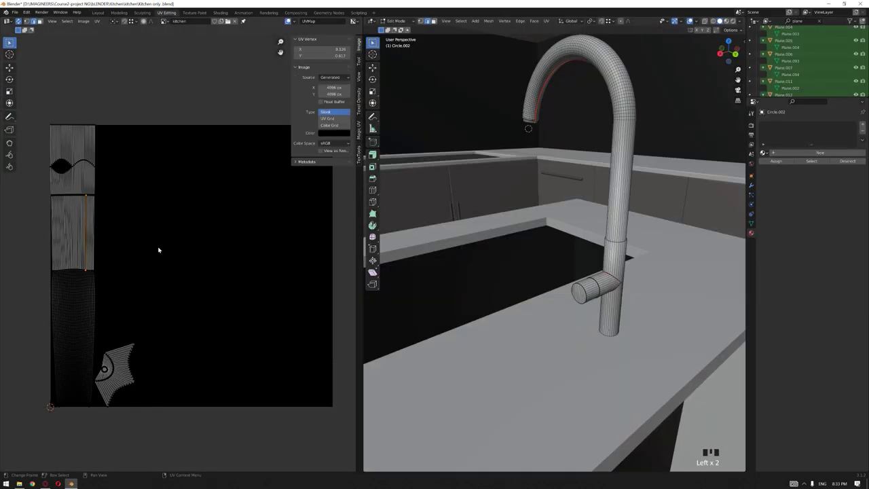
key("l")
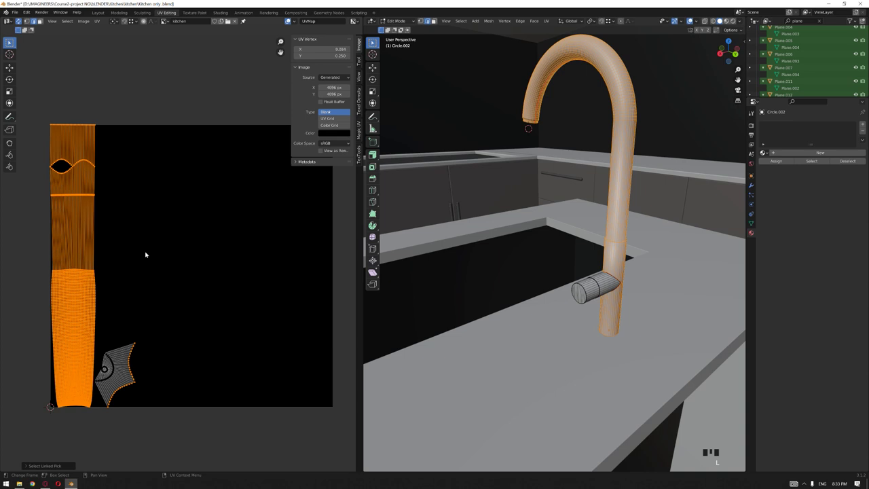
key("g")
right_click(224, 248)
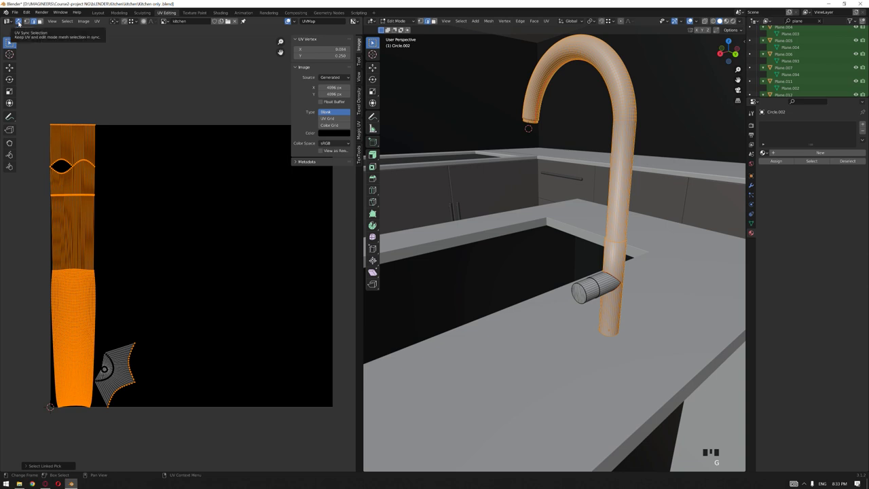
Turn off UV sync selection and move the faucet body's long UV island outside the image area.
left_click(19, 23)
left_click(82, 258)
key("l")
scroll(93, 261, "down", 3)
key("g")
left_click(50, 128)
Select the entire faucet mesh so all its UVs show, and move the side lever's UV island outside the image area.
key("a")
key("Tab")
key("Tab")
key("a")
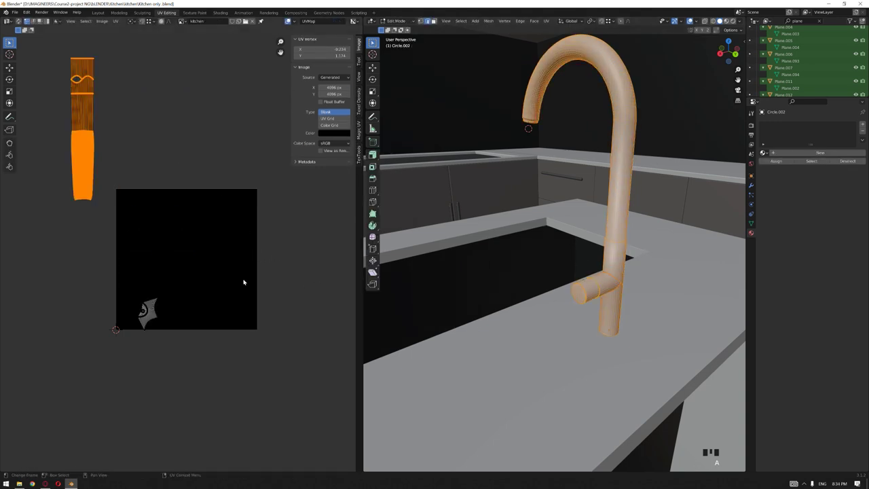
left_click(147, 313)
key("g")
left_click(113, 391)
left_click(140, 140)
Move the faucet body's UV island back onto the image and scale it down to fit within the image height.
left_click(94, 105)
key("l")
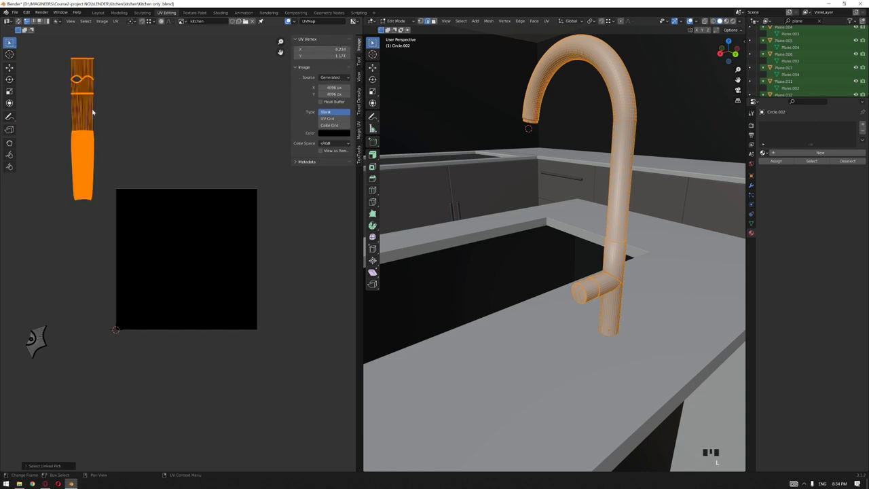
key("g")
left_click(237, 233)
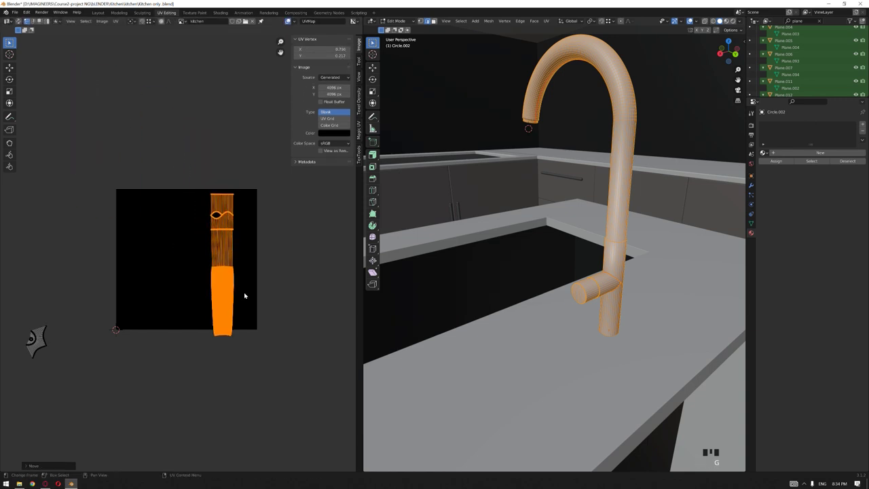
scroll(244, 292, "up", 4)
middle_click_drag(302, 280, 227, 255)
key("s")
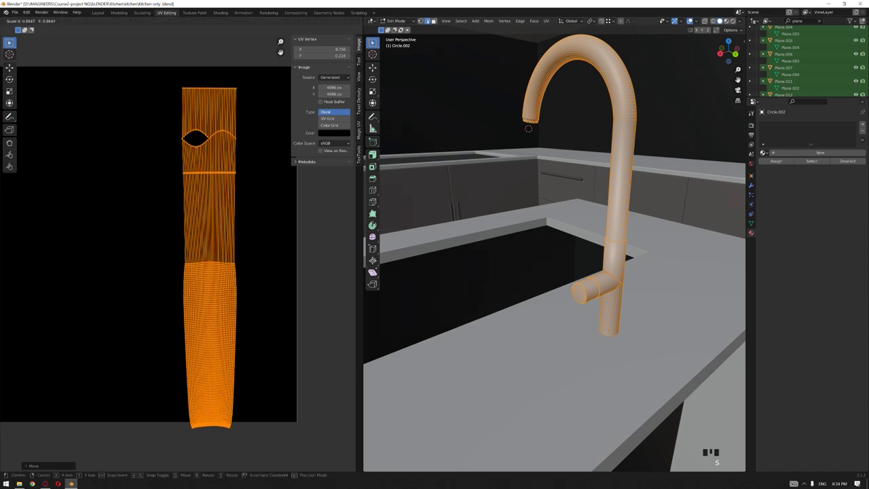
left_click(254, 268)
Straighten the two horizontal edges of one quad in the spout's UV grid with Align Auto.
scroll(228, 257, "up", 5)
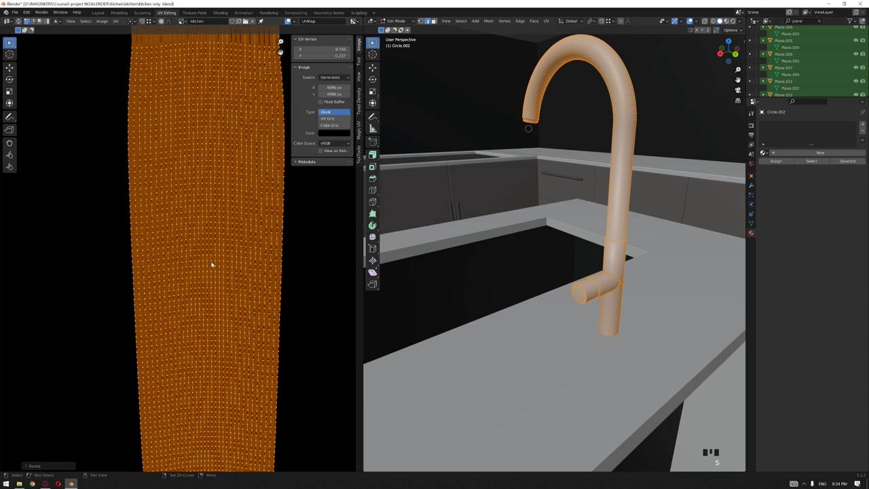
scroll(217, 268, "down", 2)
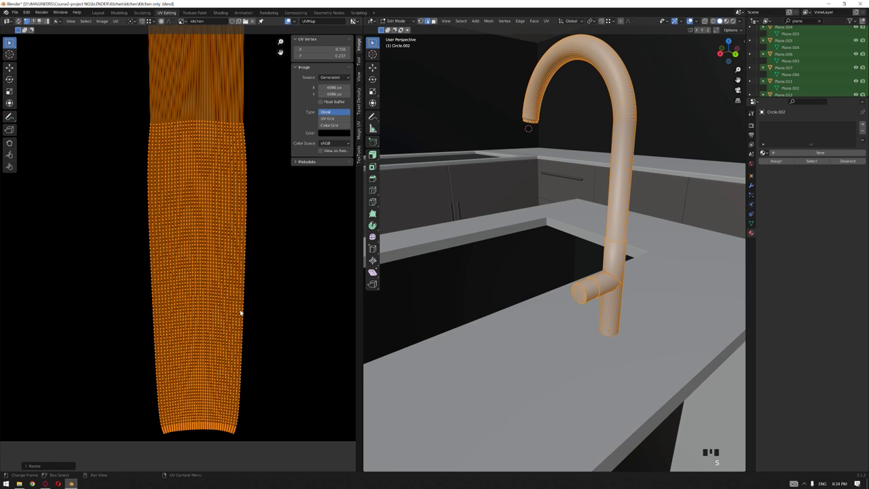
scroll(218, 224, "down", 3)
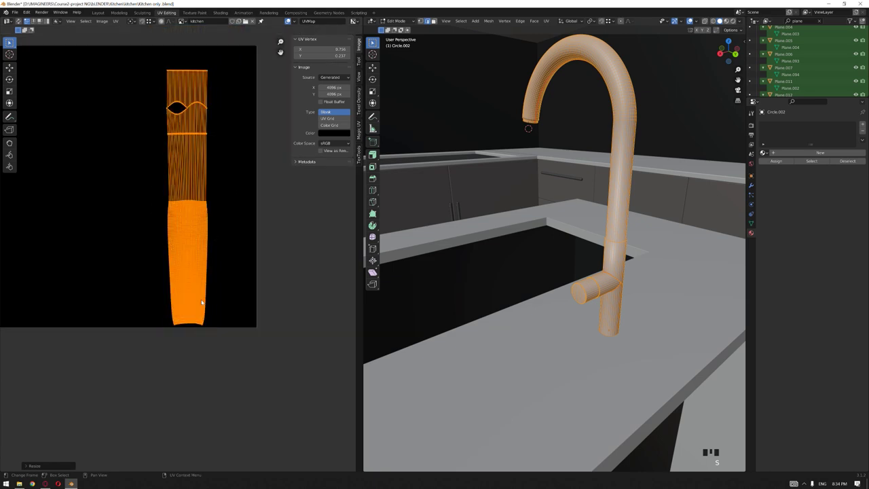
scroll(227, 252, "up", 8)
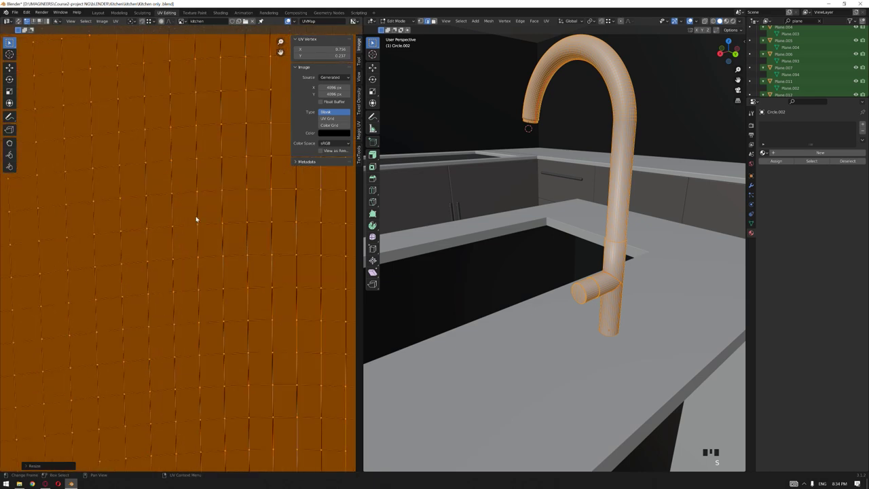
key("Tab")
key("Tab")
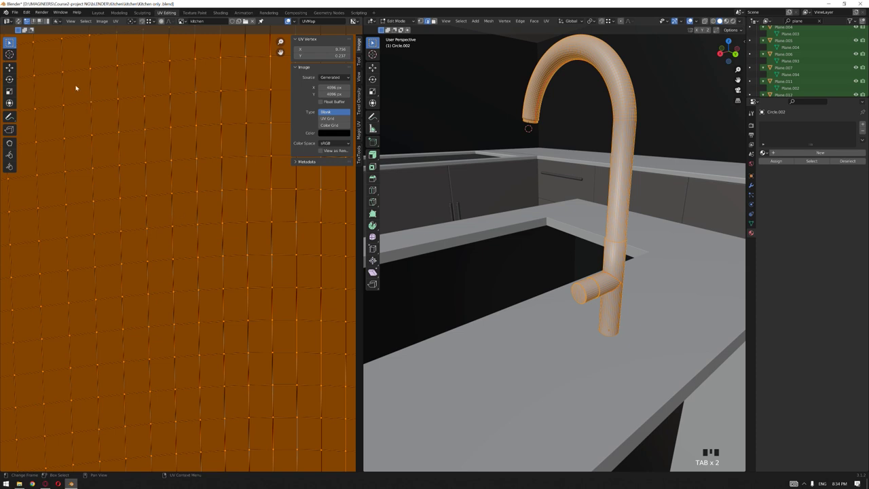
left_click(178, 229)
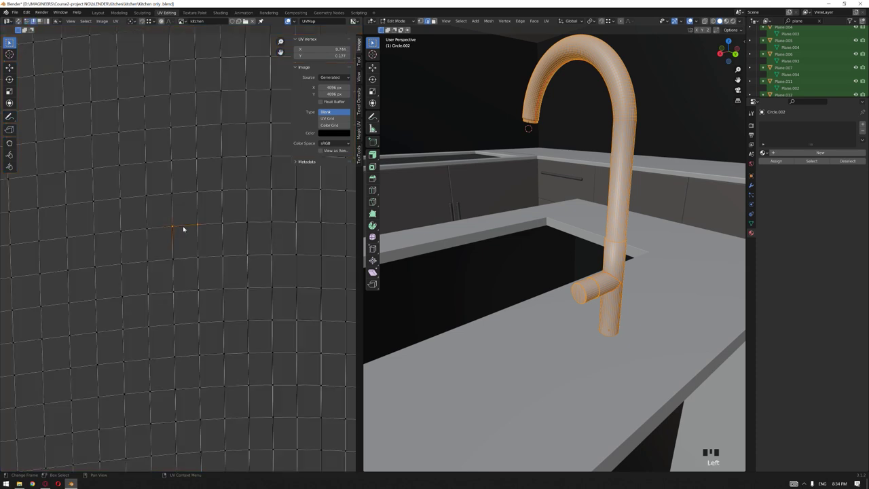
right_click(183, 228)
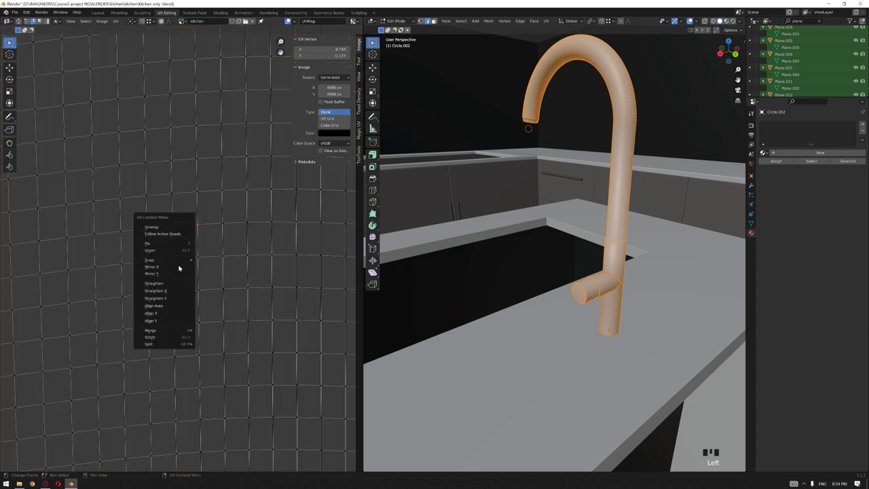
left_click(174, 307)
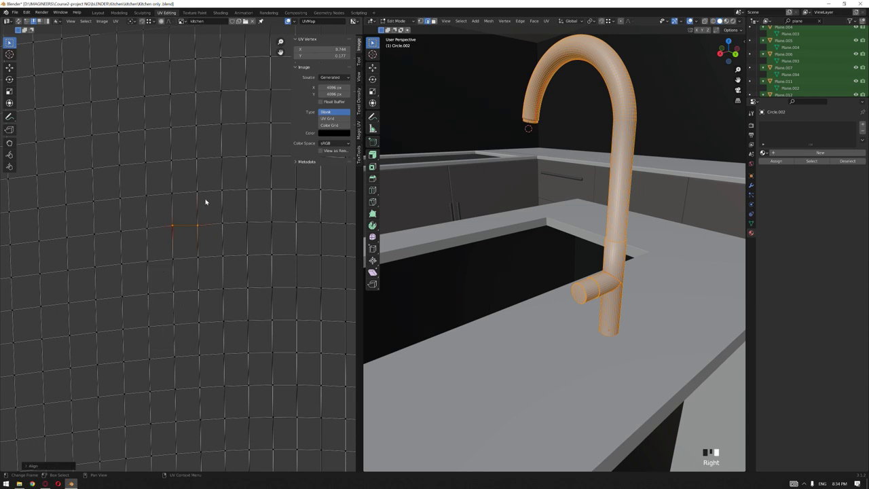
left_click(184, 191)
right_click(183, 192)
left_click(167, 194)
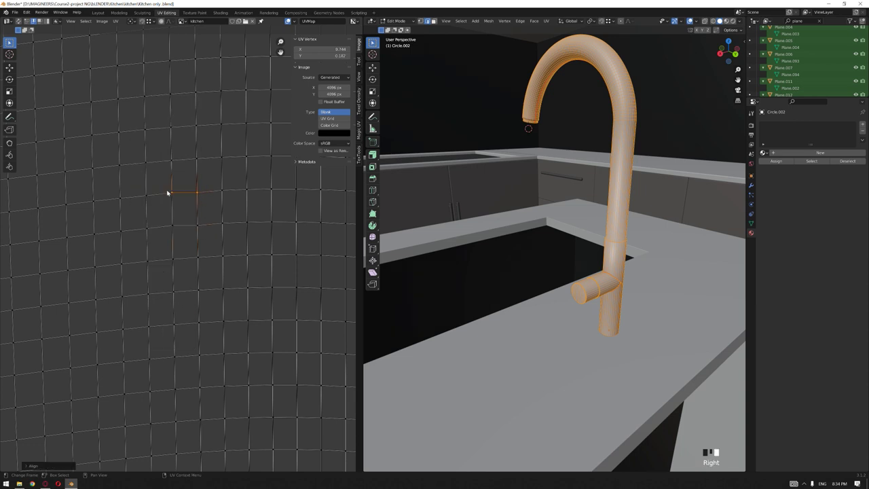
Straighten the two vertical edges of the same UV quad with Align Auto.
left_click(196, 208)
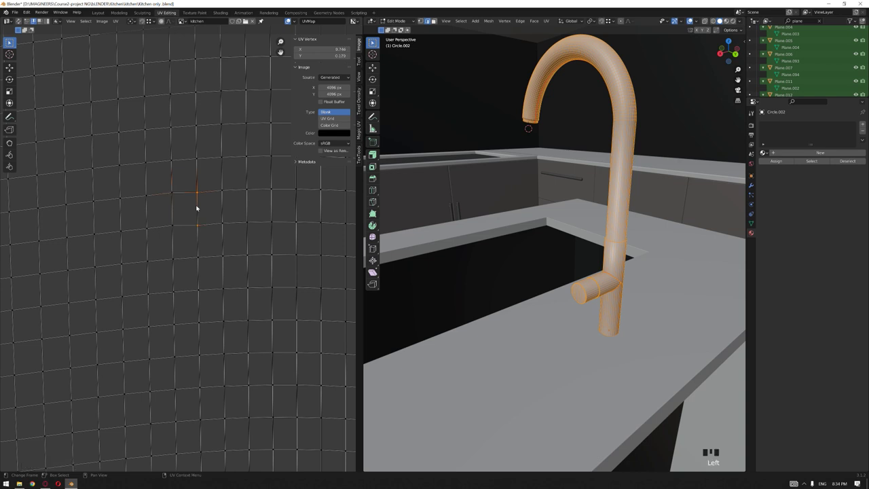
right_click(196, 207)
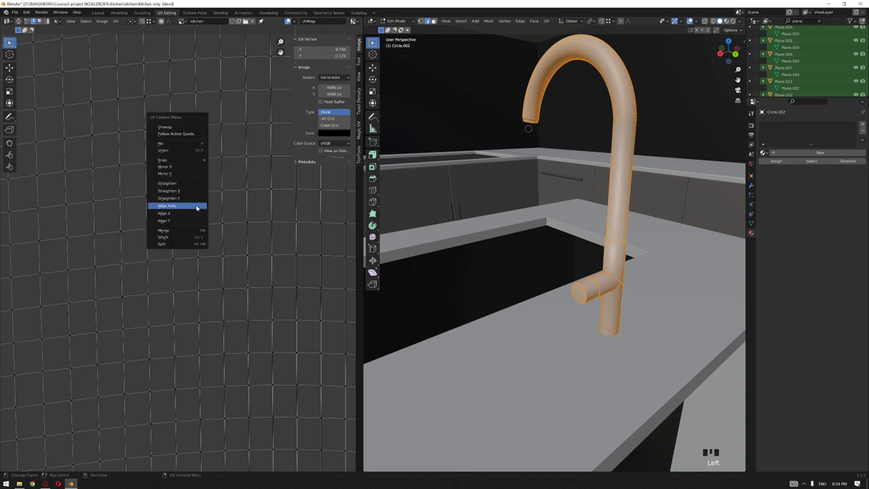
left_click(197, 207)
left_click(171, 207)
right_click(171, 207)
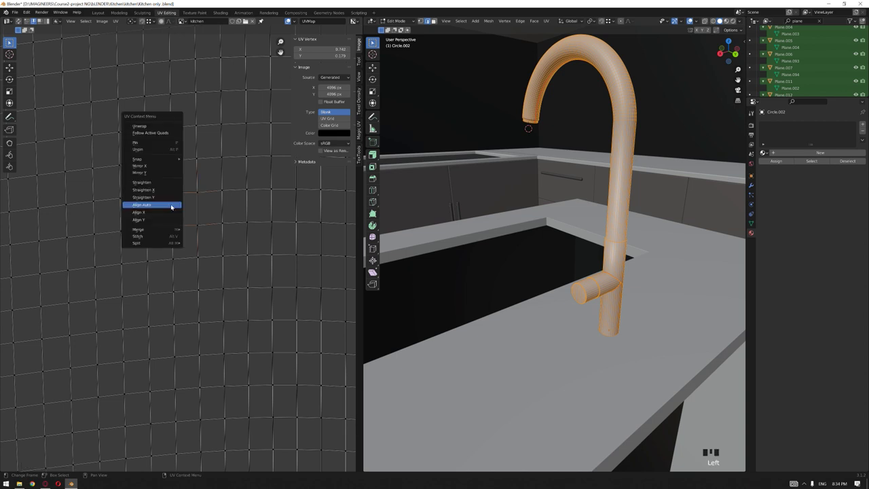
left_click(171, 205)
left_click(189, 194)
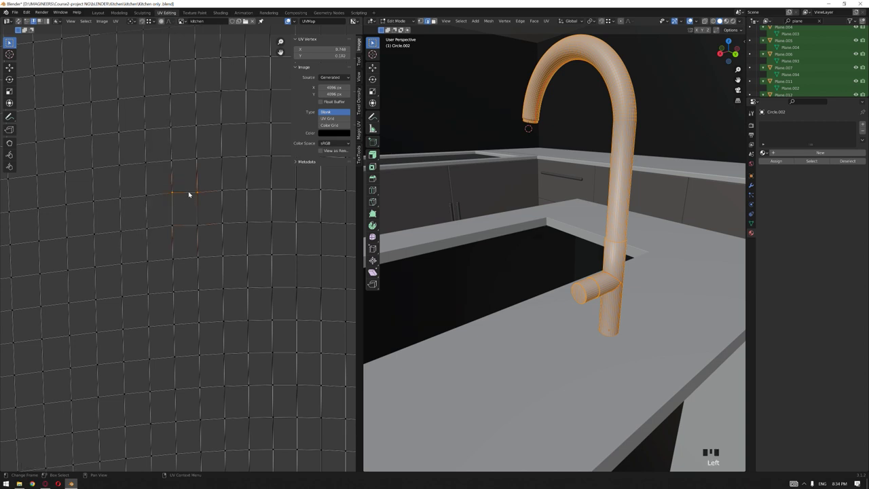
Make the straightened quad the active face, select its whole linked island and apply Follow Active Quads.
key("3")
left_click(187, 206)
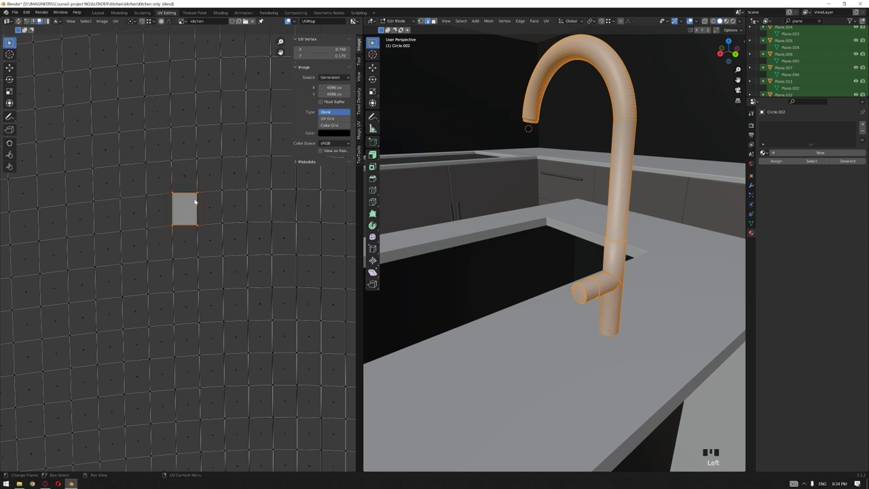
key("l")
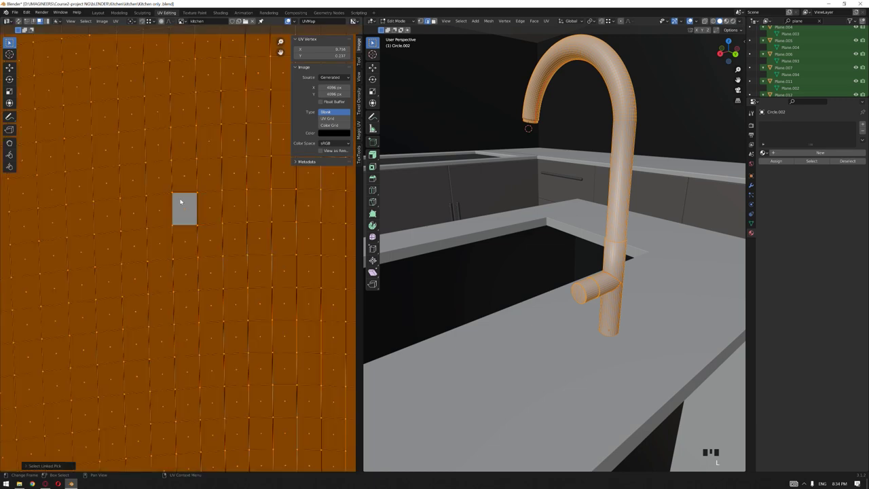
right_click(181, 201)
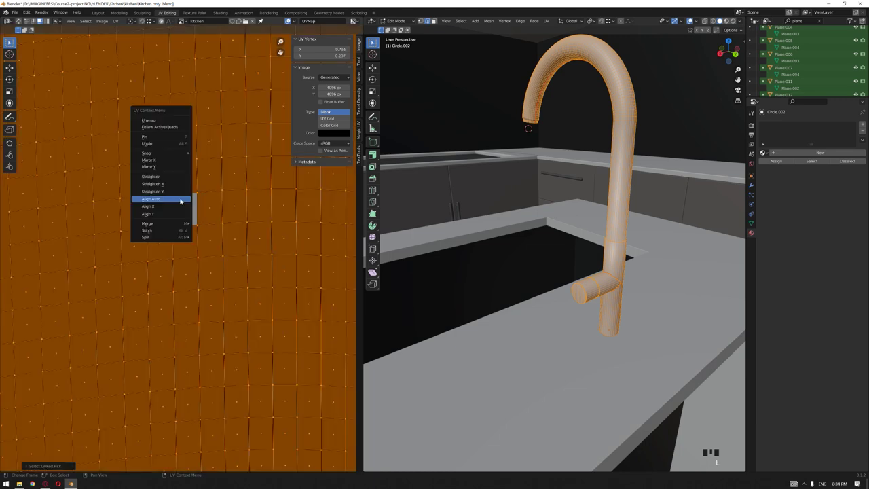
left_click(176, 127)
Examine the straightened faucet body island's grid and its extent against the image area.
scroll(180, 238, "down", 6)
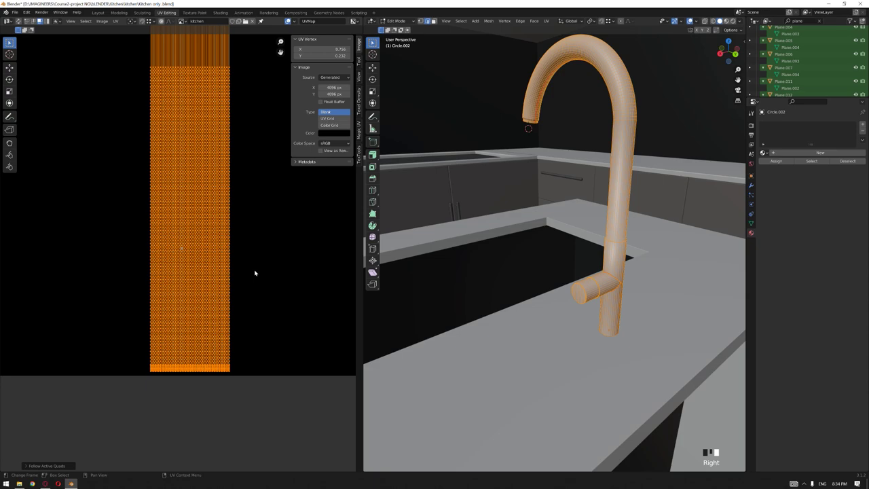
scroll(210, 285, "up", 7)
scroll(208, 288, "down", 6)
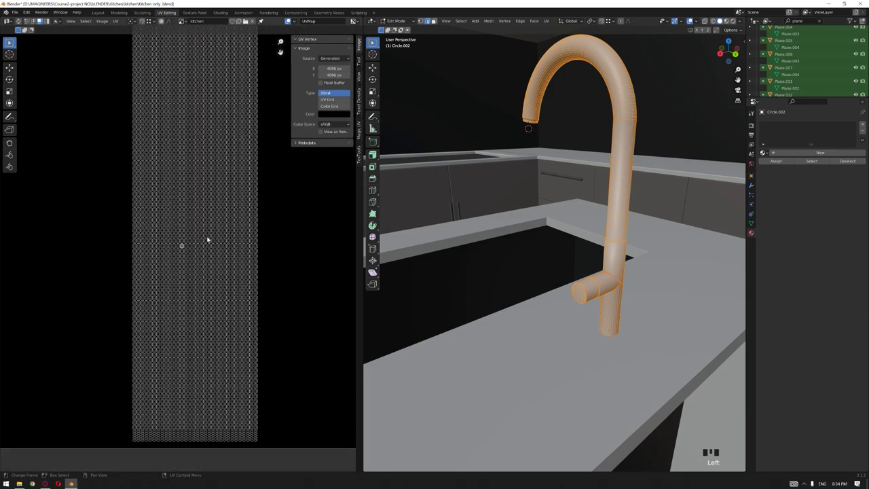
scroll(189, 270, "up", 5)
scroll(207, 262, "up", 2)
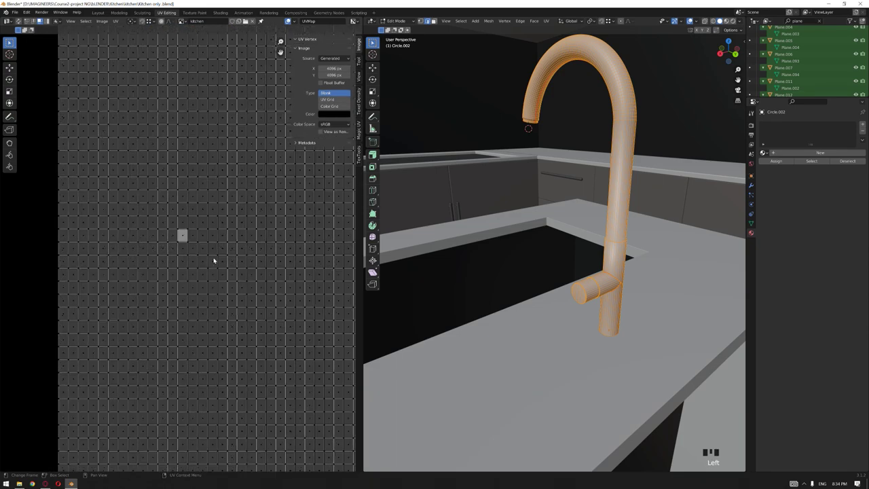
scroll(216, 259, "down", 4)
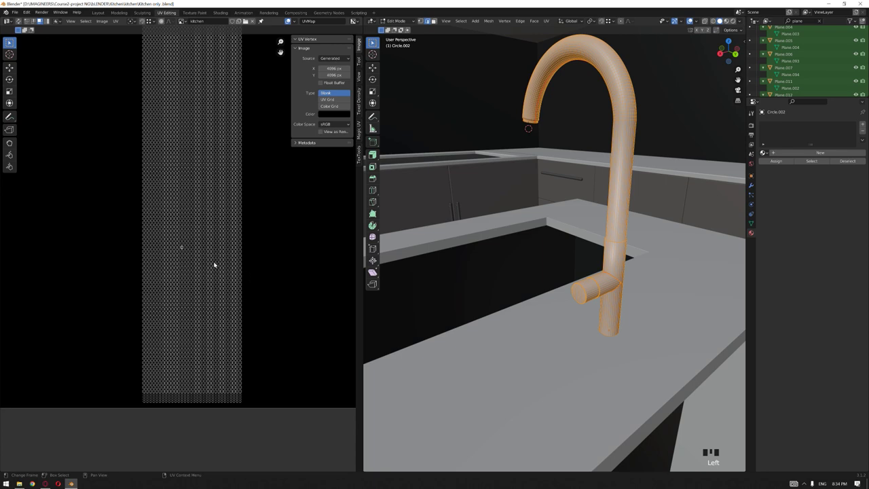
scroll(235, 249, "down", 4)
scroll(217, 252, "up", 4)
scroll(203, 258, "up", 3)
scroll(223, 242, "down", 3)
middle_click_drag(231, 237, 279, 266)
scroll(276, 262, "down", 3)
middle_click_drag(219, 252, 261, 291, "shift")
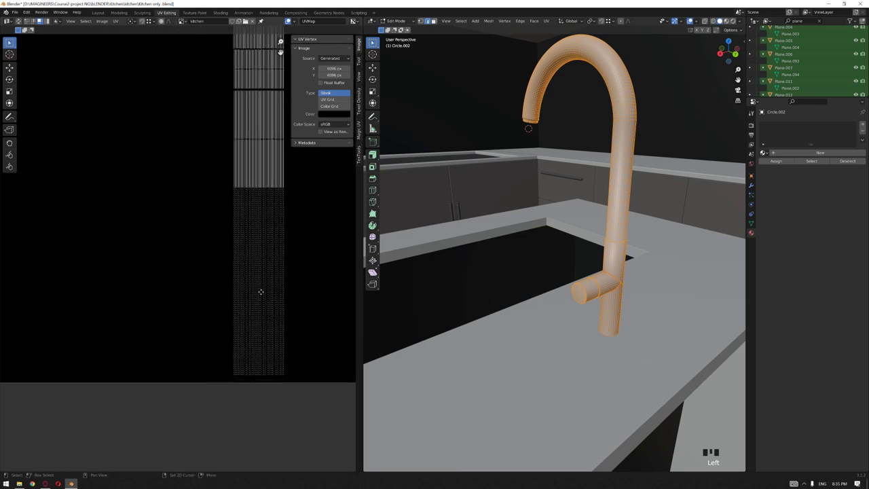
scroll(269, 227, "down", 4)
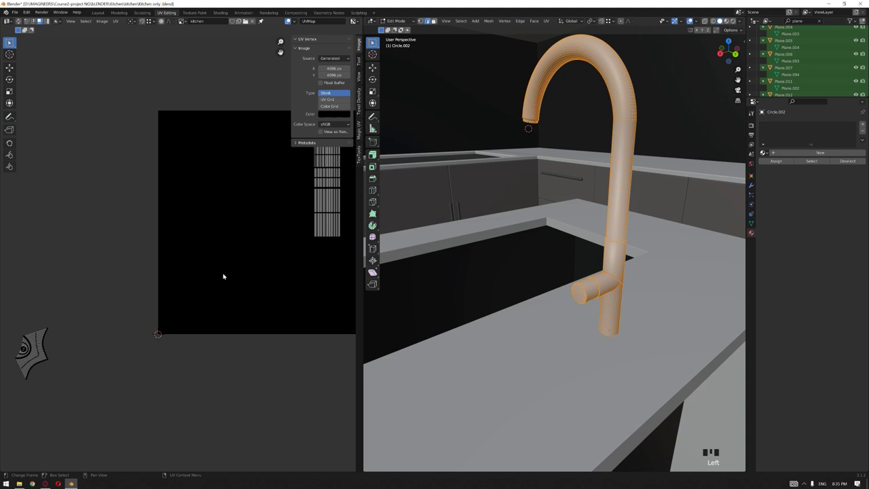
Move the side lever's UV island into the image area, enlarge it and rotate it symmetrically upright.
left_click(39, 351)
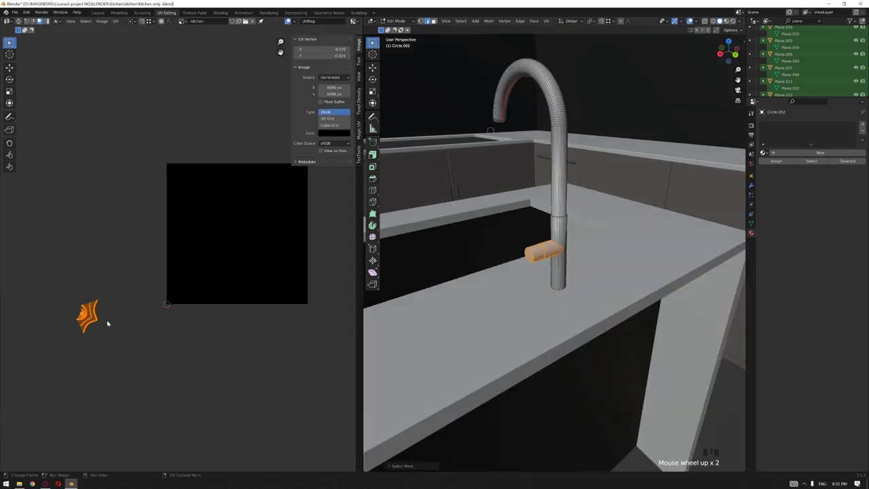
middle_click_drag(106, 320, 141, 322)
scroll(170, 311, "up", 2)
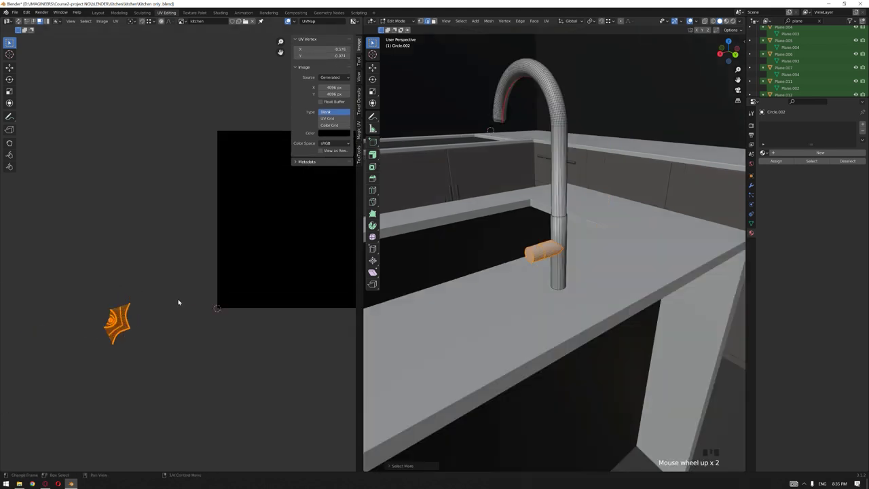
key("u")
left_click(129, 324)
middle_click_drag(248, 266, 167, 311)
key("s")
left_click(205, 309)
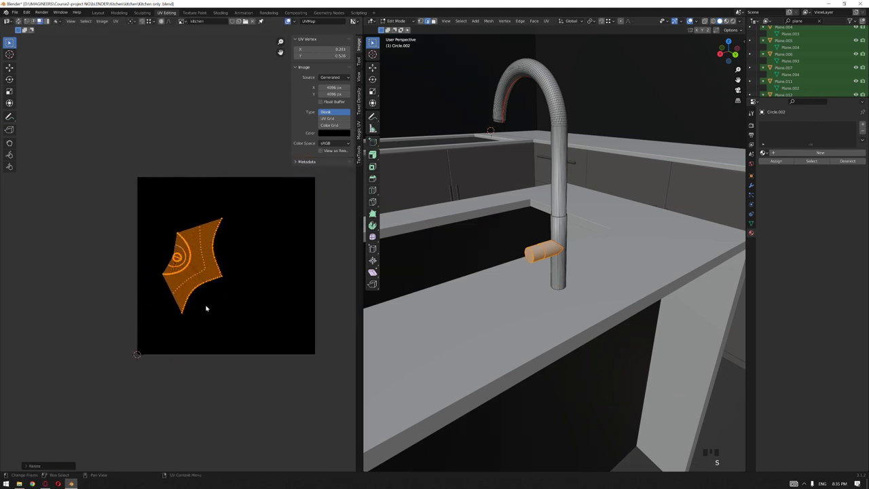
scroll(207, 308, "up", 3)
key("r")
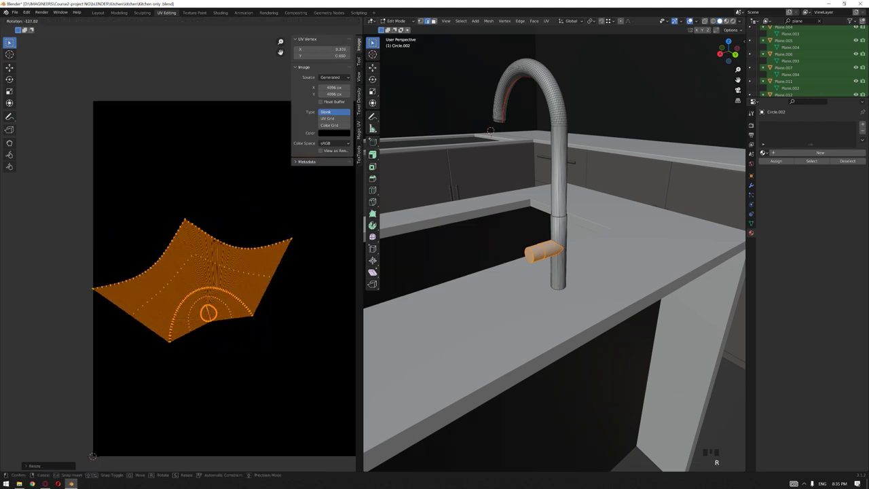
left_click(151, 362)
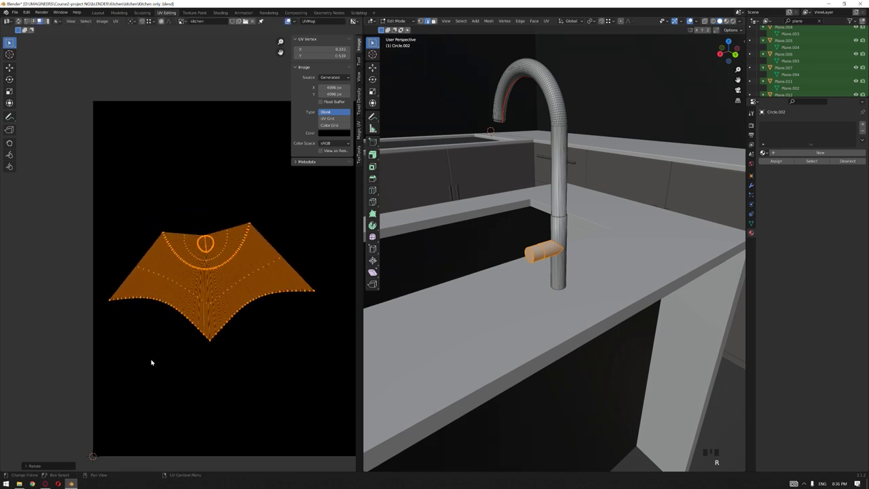
Mark a seam around the rim of the side lever's round end cap.
scroll(519, 277, "up", 4)
middle_click_drag(519, 277, 510, 278)
scroll(510, 278, "up", 5)
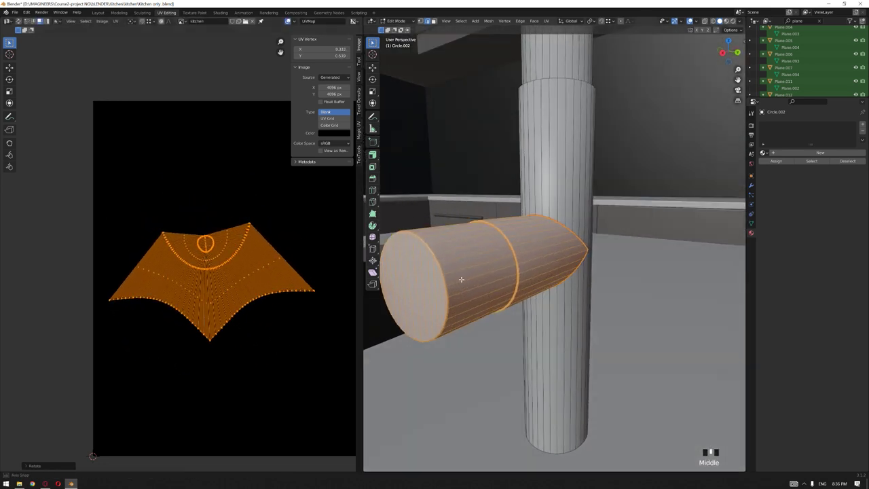
left_click(424, 303)
left_click(424, 301)
middle_click_drag(422, 307, 557, 296)
left_click(592, 349, "alt+shift")
right_click(591, 349)
left_click(591, 349)
Show the faucet in wireframe and select only the side lever's faces, excluding those of the vertical body.
scroll(601, 334, "down", 2)
scroll(601, 334, "down", 2)
mouse_move(600, 334)
middle_mouse_down()
mouse_move(555, 317)
mouse_move(611, 310)
mouse_move(695, 219)
middle_mouse_up()
key("z")
left_click(540, 257)
key("ctrl+KP_Add")
key("ctrl+KP_Add")
key("ctrl+KP_Add")
key("ctrl+KP_Add")
key("ctrl+KP_Add")
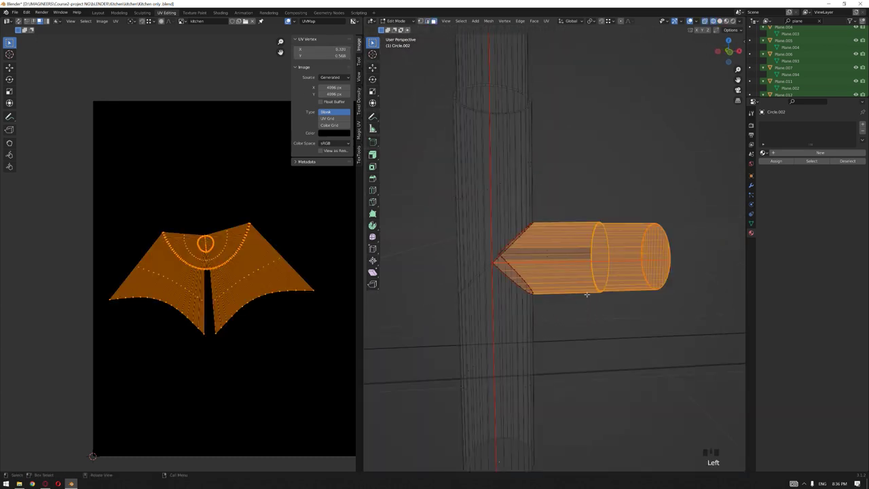
key("ctrl+KP_Add")
key("ctrl+KP_Subtract")
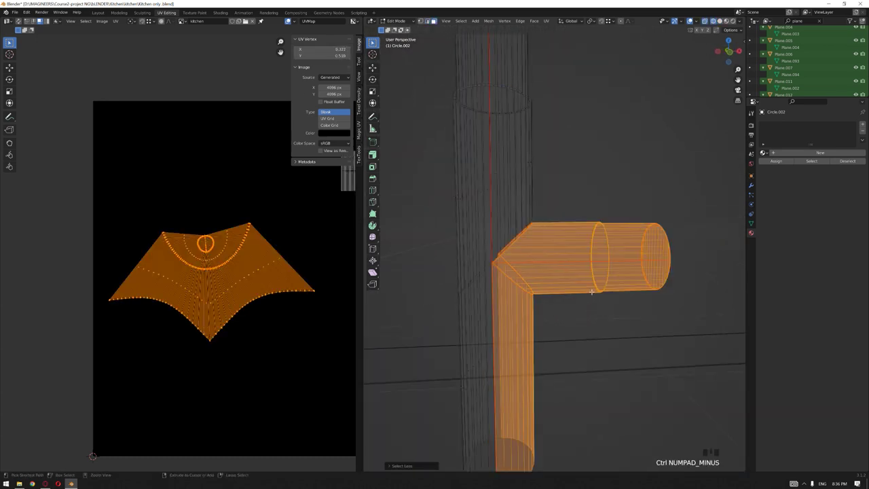
left_click_drag(595, 349, 459, 400, "ctrl")
scroll(252, 310, "down", 4)
middle_click_drag(534, 295, 520, 301)
Unwrap the selected lever faces and move the resulting UV islands outside the image area.
key("u")
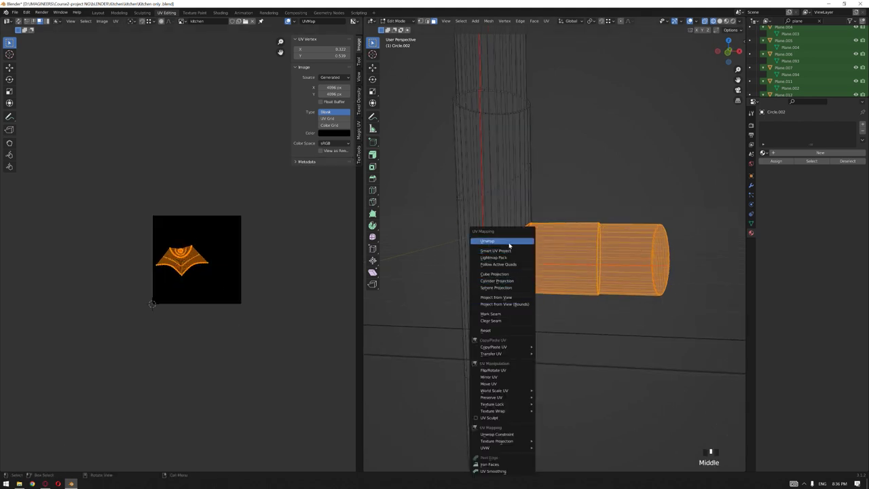
left_click(487, 241)
scroll(233, 258, "up", 2)
scroll(258, 350, "down", 3)
key("g")
left_click(105, 414)
scroll(150, 387, "up", 3)
left_click(114, 359)
middle_click_drag(112, 357, 218, 328)
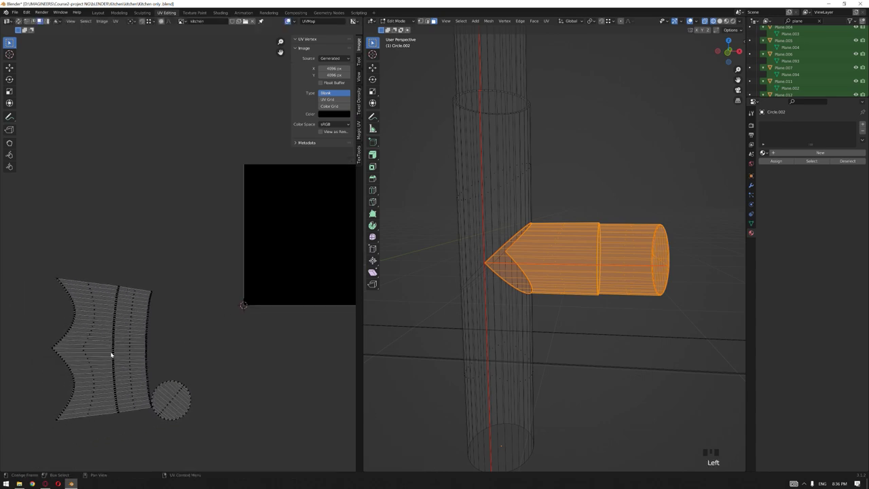
Select the lever sleeve's UV island, move it towards the image and rotate it a quarter turn so its strips run vertically.
left_click(112, 354)
key("l")
key("g")
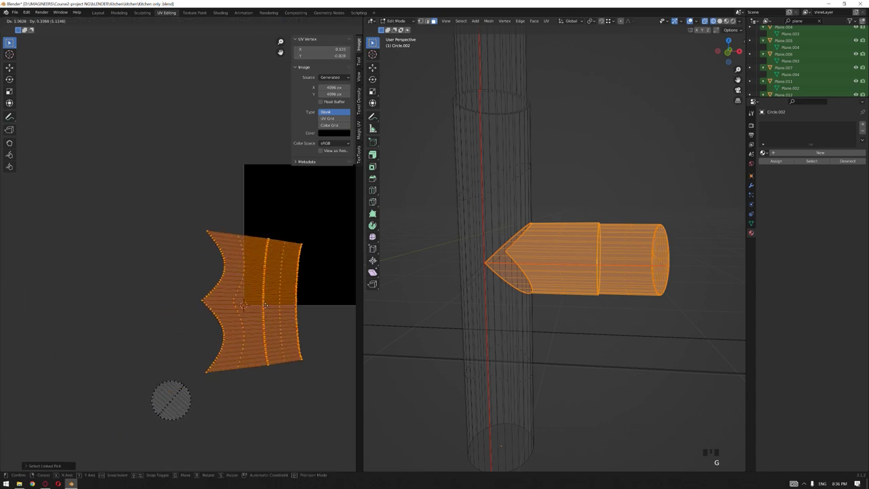
key("r")
left_click(281, 335)
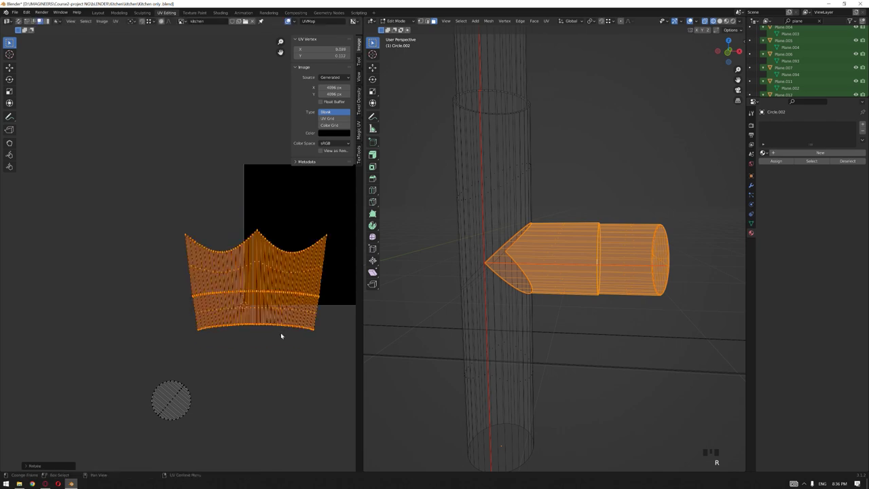
Straighten the horizontal edges of one central quad in the lever sleeve's UV grid with Align Auto.
scroll(243, 305, "up", 4)
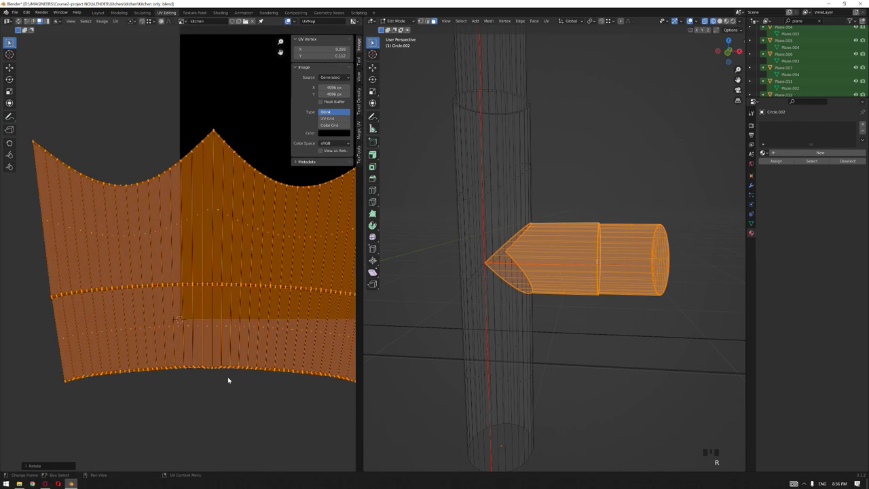
left_click(228, 372)
key("2")
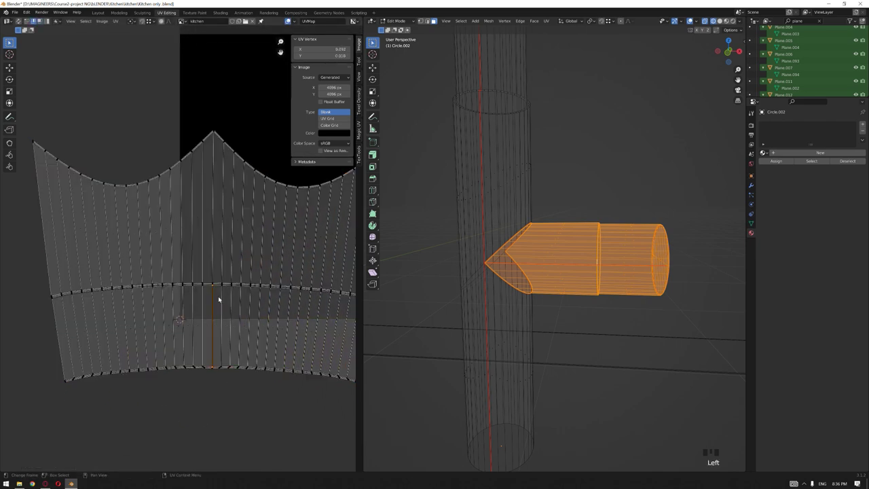
right_click_drag(219, 289, 208, 361)
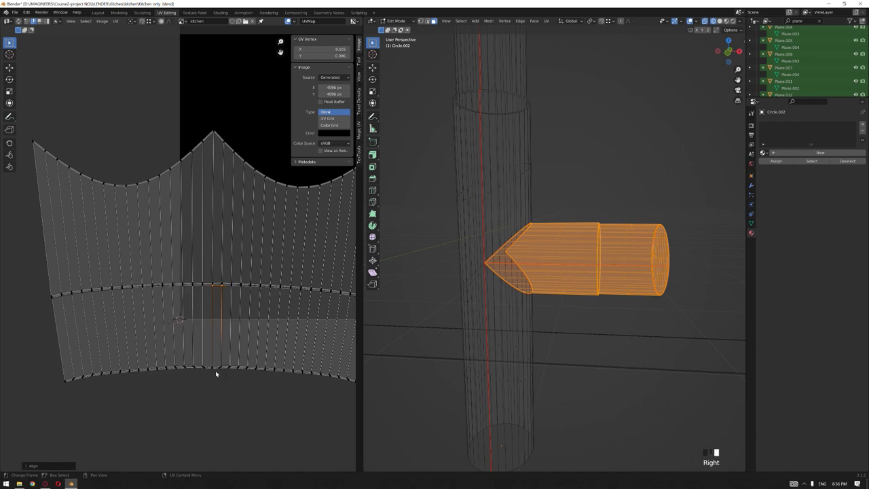
scroll(216, 373, "up", 3)
right_click(227, 343)
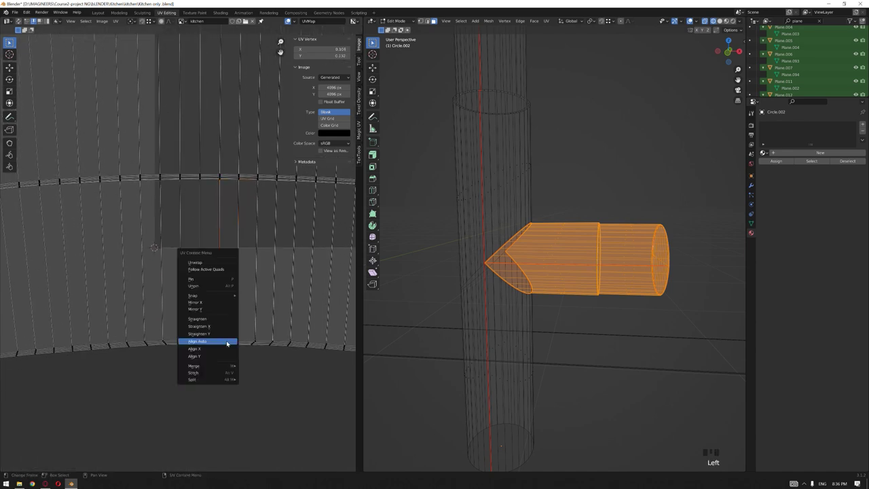
left_click(226, 344)
Straighten the vertical edges of the same quad in the lever sleeve's grid with Align Auto.
right_click(239, 306)
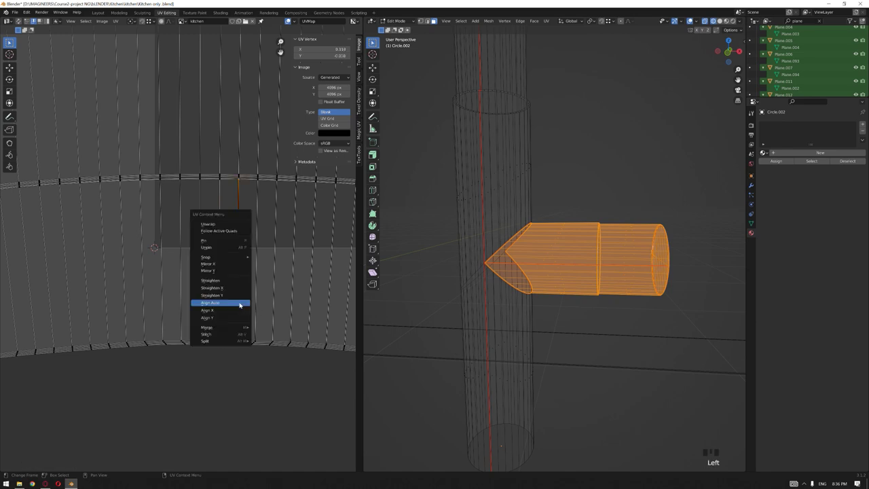
left_click(239, 306)
right_click(223, 288)
left_click(224, 288)
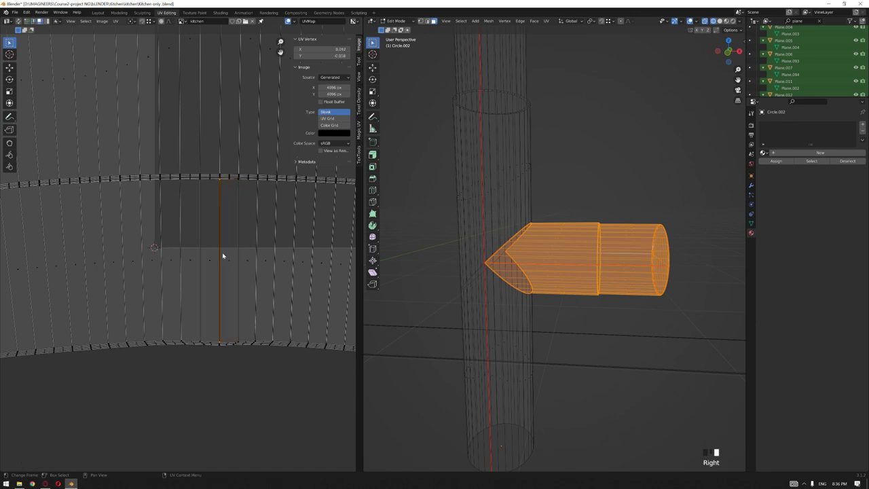
Make the lever's straightened quad the active face, select its whole linked island and apply Follow Active Quads.
left_click(222, 256)
right_click(229, 254)
left_click(229, 254)
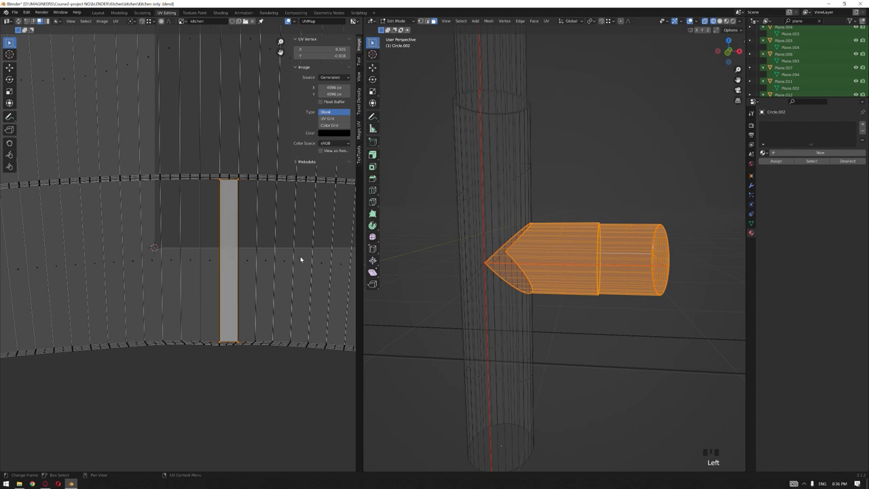
key("l")
right_click(229, 235)
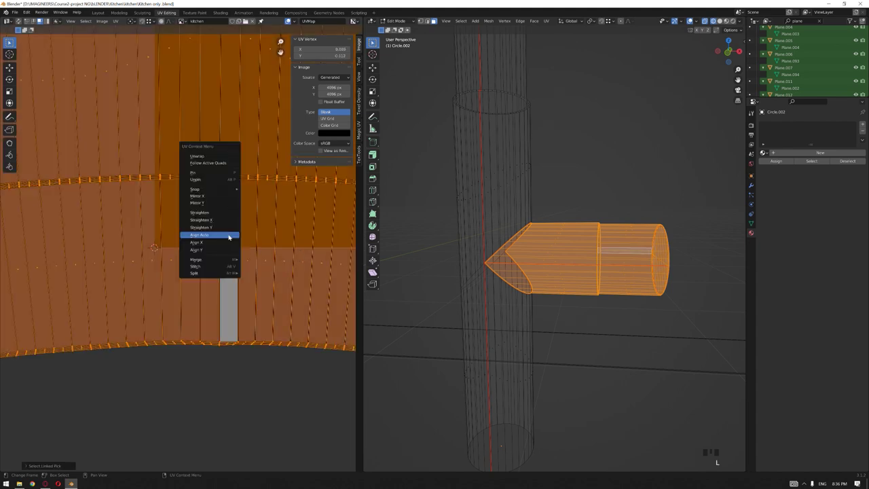
left_click(208, 163)
Scale down the straightened lever sleeve island and place it in the upper-left area of the image.
scroll(195, 252, "down", 3)
key("s")
left_click(187, 256)
scroll(247, 262, "down", 3)
middle_click_drag(246, 262, 237, 301)
key("g")
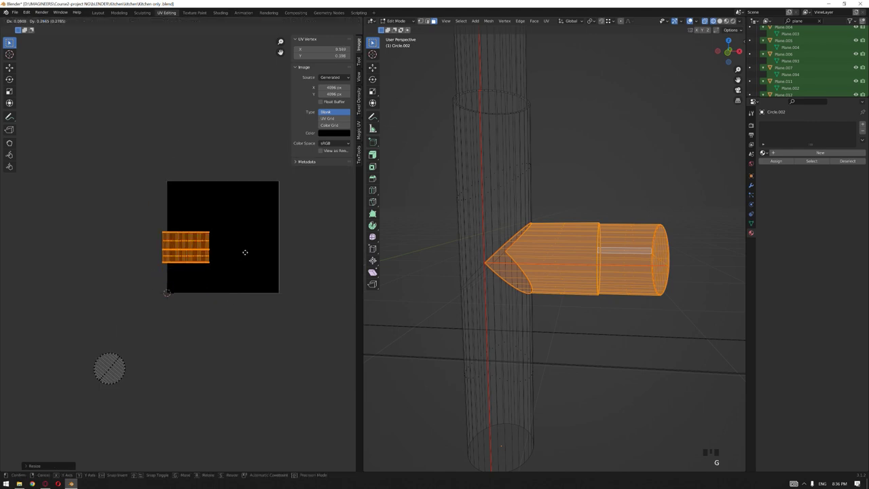
left_click(247, 230)
Move the lever cap's circular UV island into the image, below the sleeve island.
left_click(91, 415)
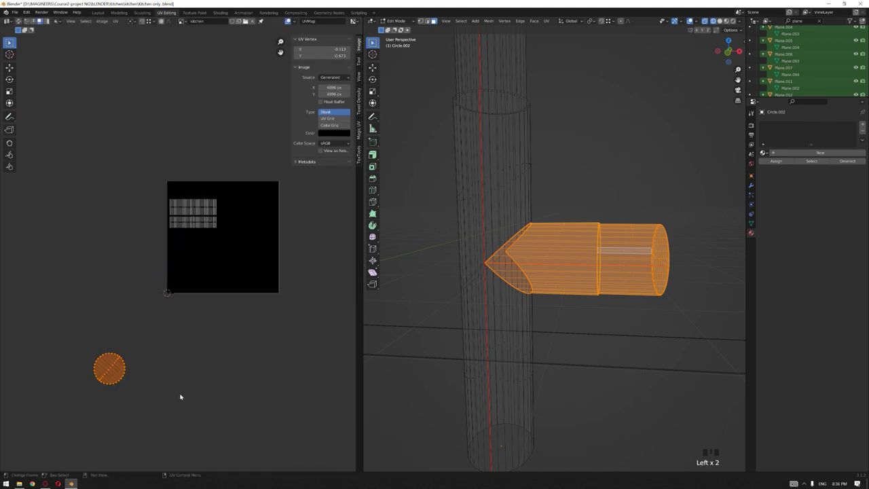
key("g")
left_click(252, 287)
scroll(209, 292, "up", 3)
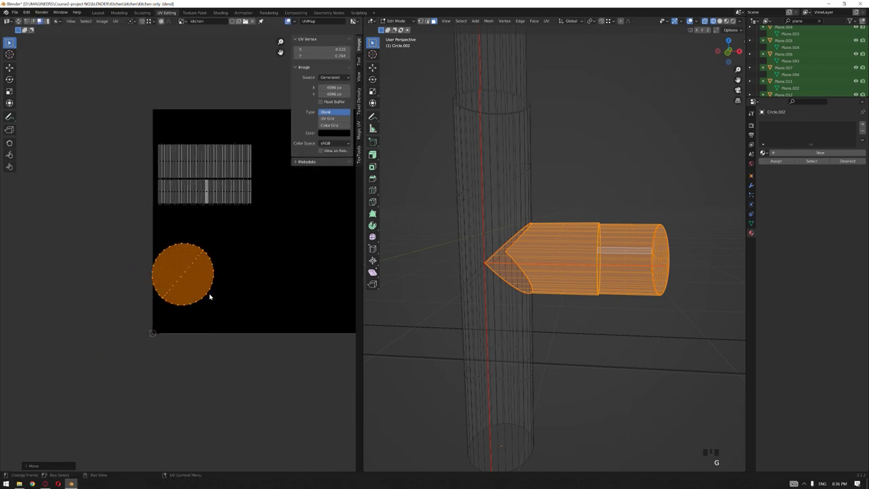
key("g")
left_click(204, 306)
scroll(204, 306, "down", 4)
middle_click_drag(204, 309, 153, 332)
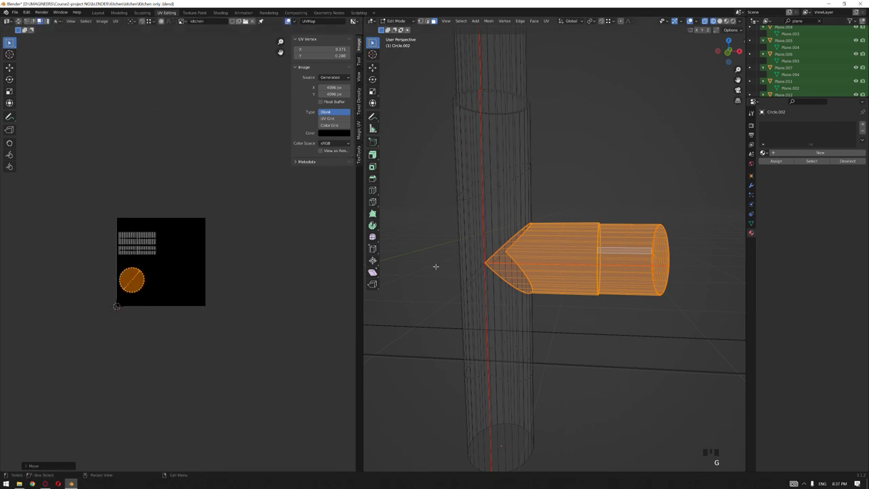
Select all faucet faces, reposition the body's UV strip and enlarge it to nearly fill the image height.
key("a")
scroll(217, 293, "up", 3)
key("a")
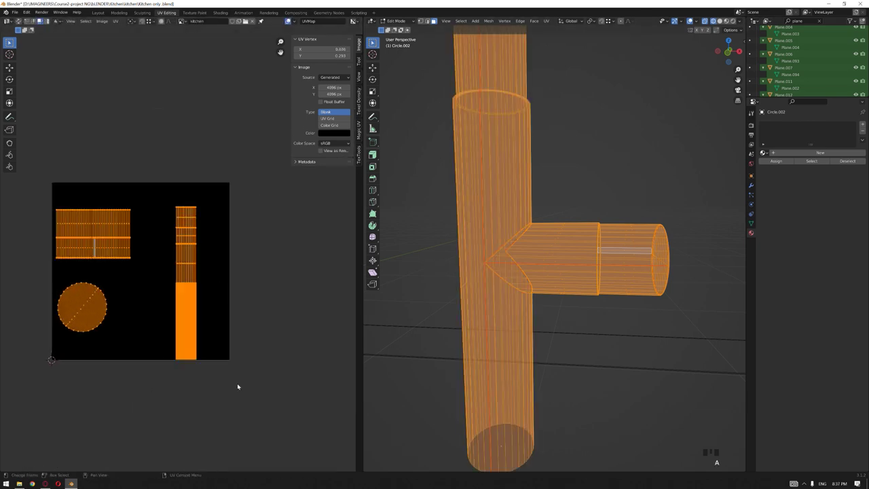
left_click_drag(243, 170, 163, 369)
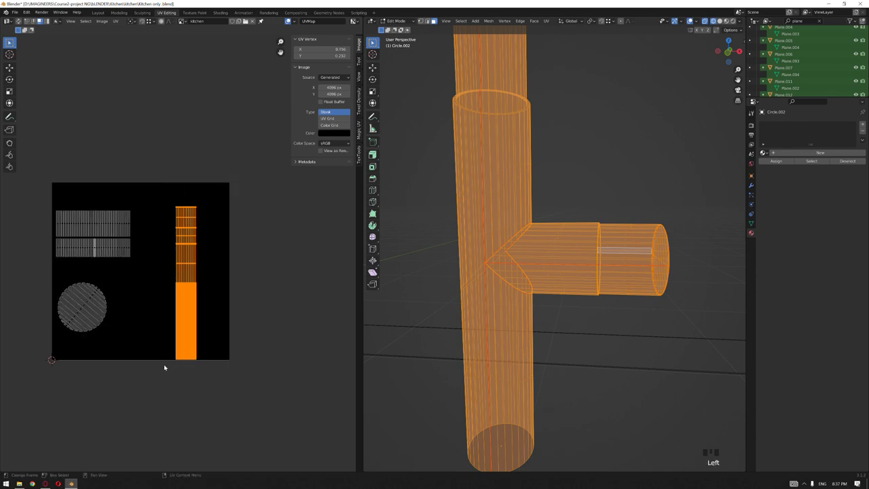
key("g")
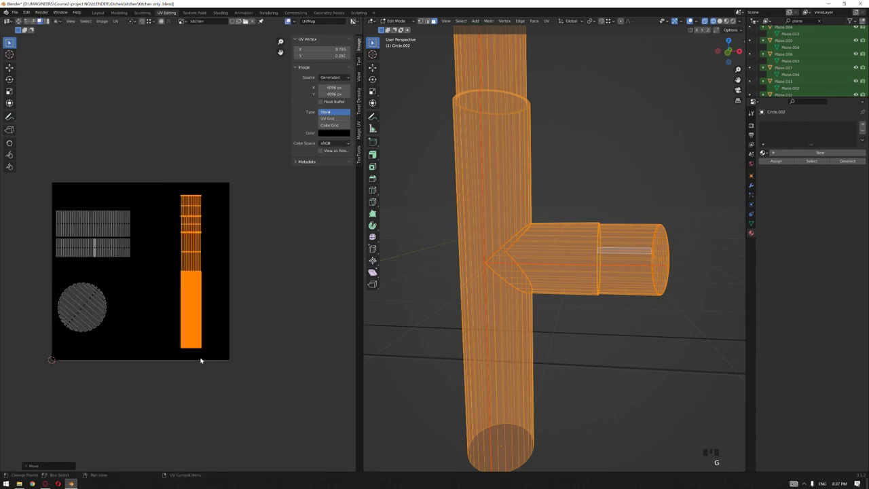
scroll(200, 360, "up", 2)
key("s")
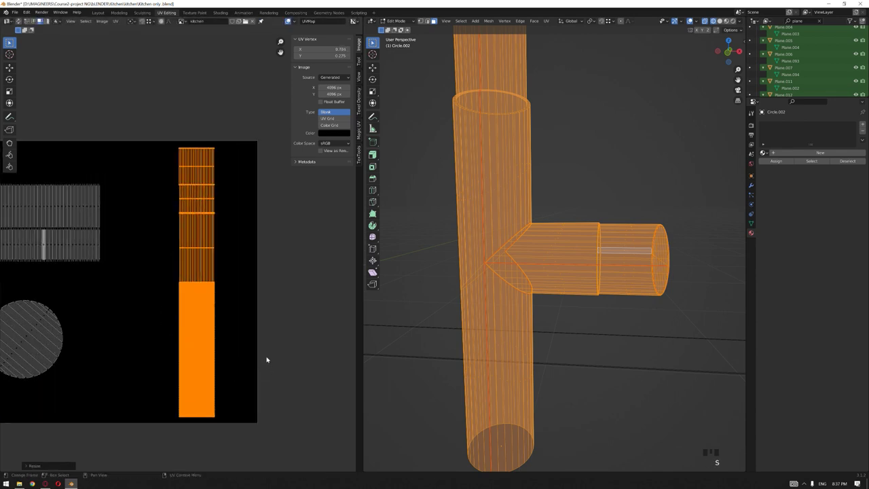
Return to the Layout workspace and examine the faucet within the whole kitchen.
scroll(267, 359, "down", 3)
left_click(547, 200)
left_click(548, 199)
left_click(97, 13)
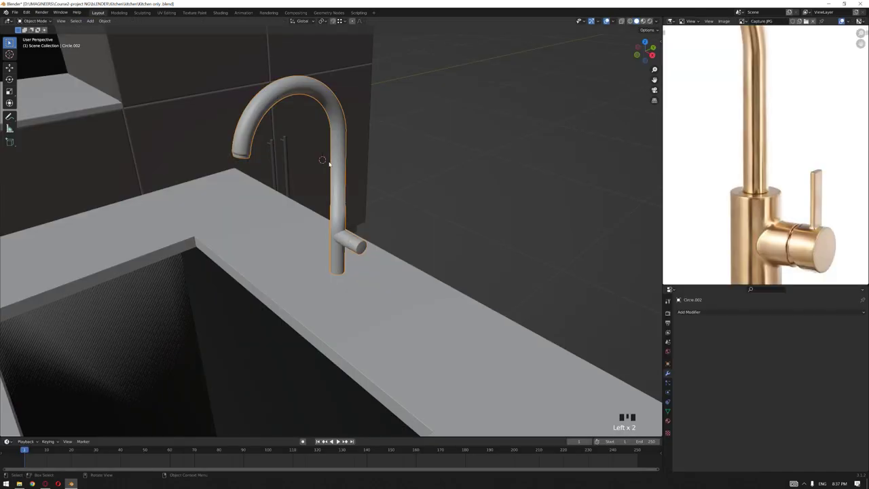
scroll(442, 216, "down", 4)
middle_click_drag(476, 218, 438, 331)
scroll(353, 246, "down", 4)
key("Tab")
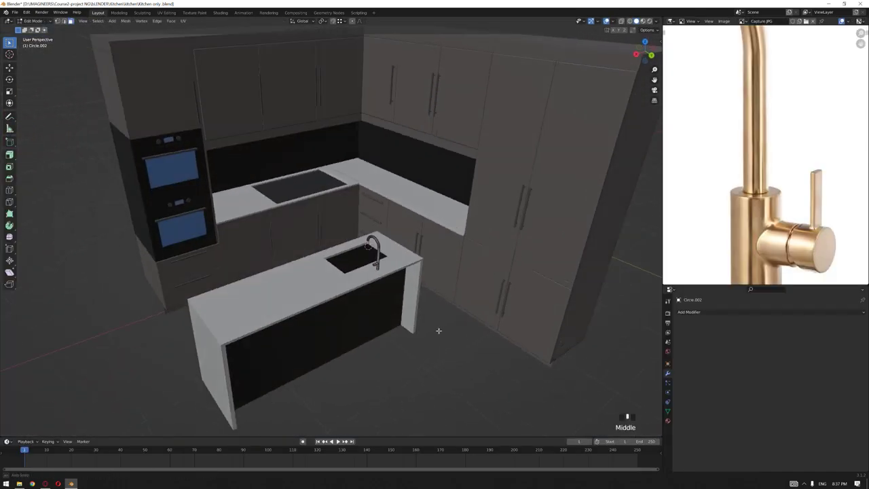
scroll(438, 331, "down", 2)
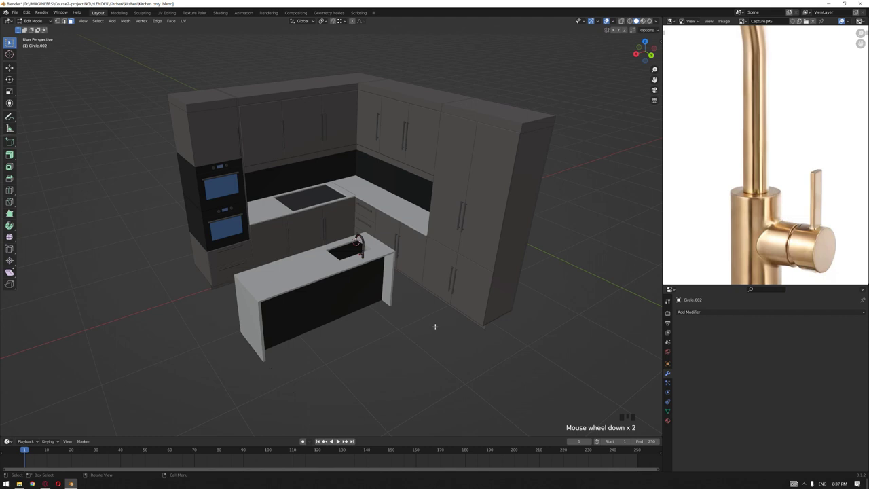
middle_click_drag(435, 326, 396, 294)
scroll(318, 252, "up", 2)
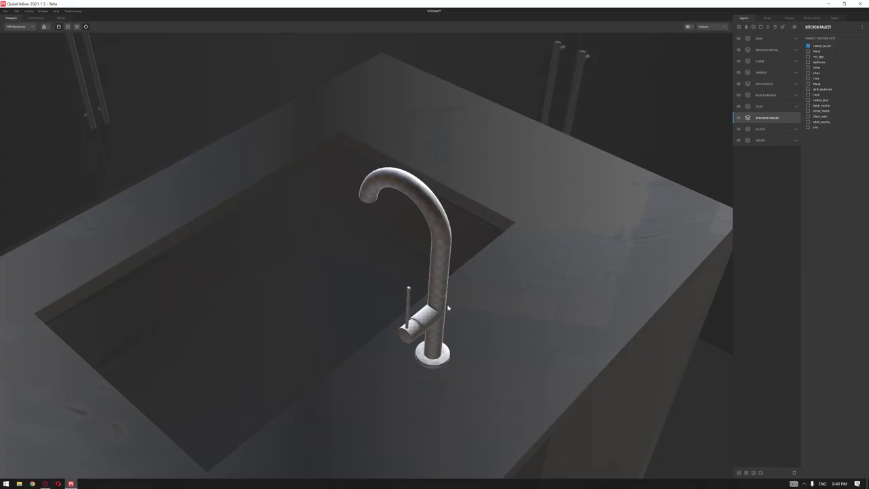
Add the Brushed Steel material from the local library to the Kitchen Faucet layer group.
scroll(447, 308, "up", 2)
scroll(447, 305, "down", 2)
left_click(36, 18)
scroll(439, 243, "down", 5)
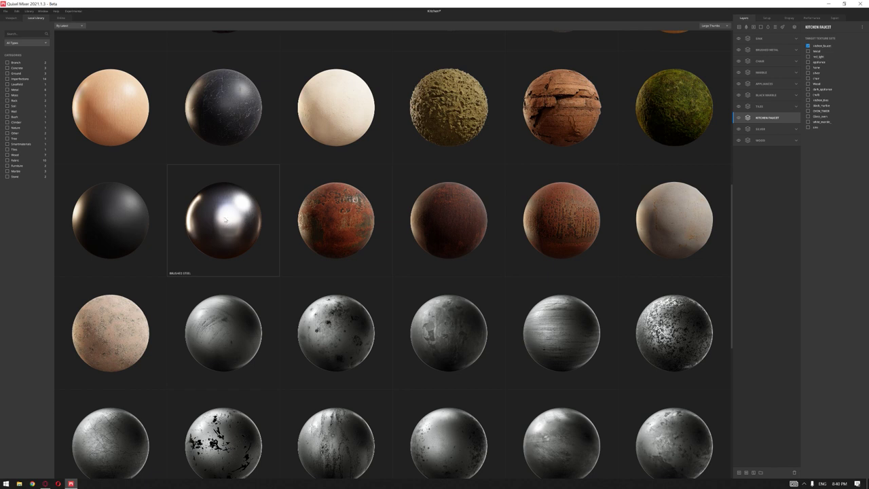
left_click(225, 218)
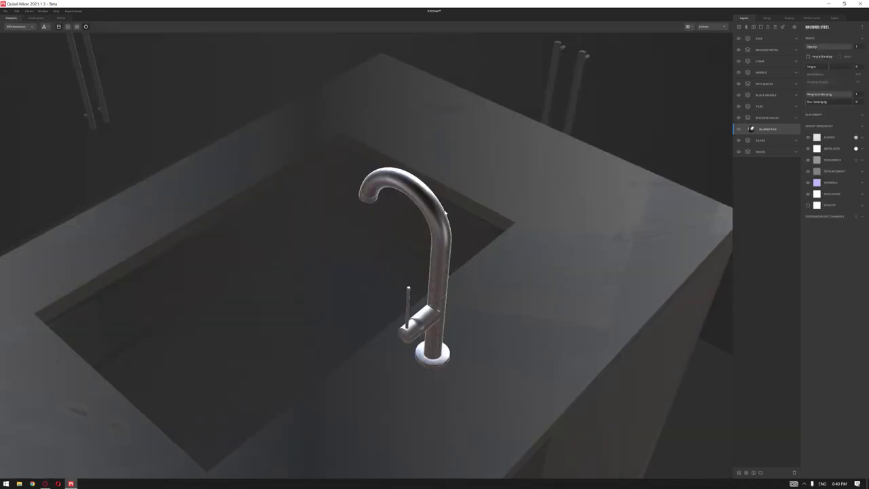
Set the Brushed Steel layer's roughness value to black and keep its metalness colour at near-white.
left_click(857, 160)
left_click_drag(397, 258, 372, 275)
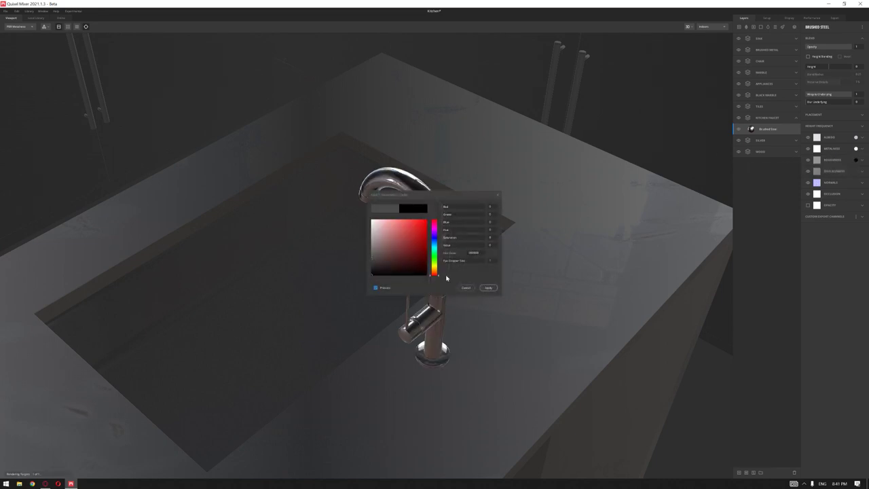
left_click(490, 288)
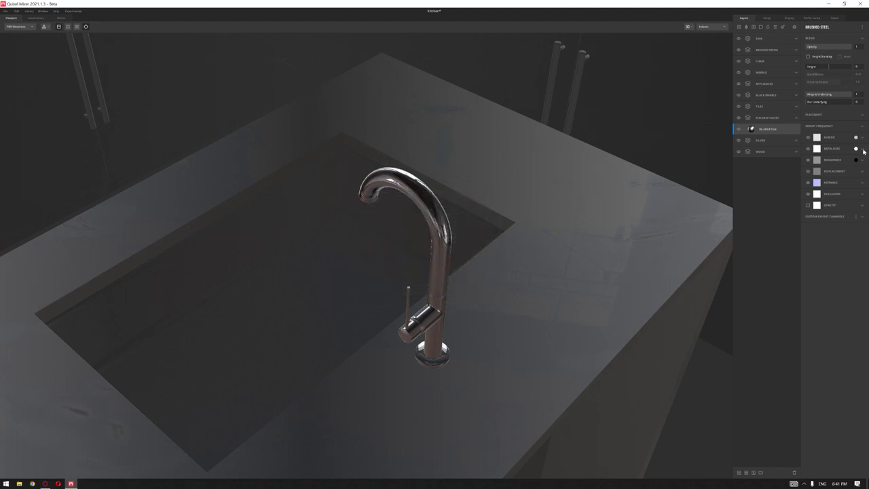
left_click(857, 148)
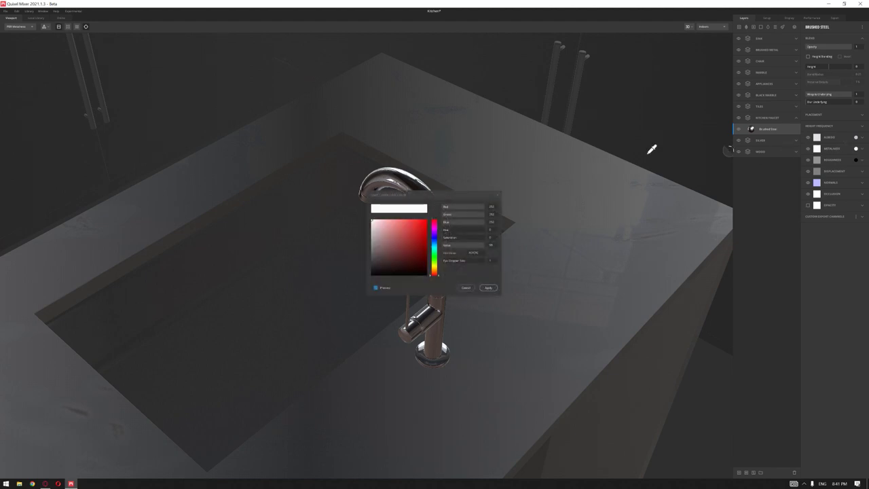
left_click(495, 287)
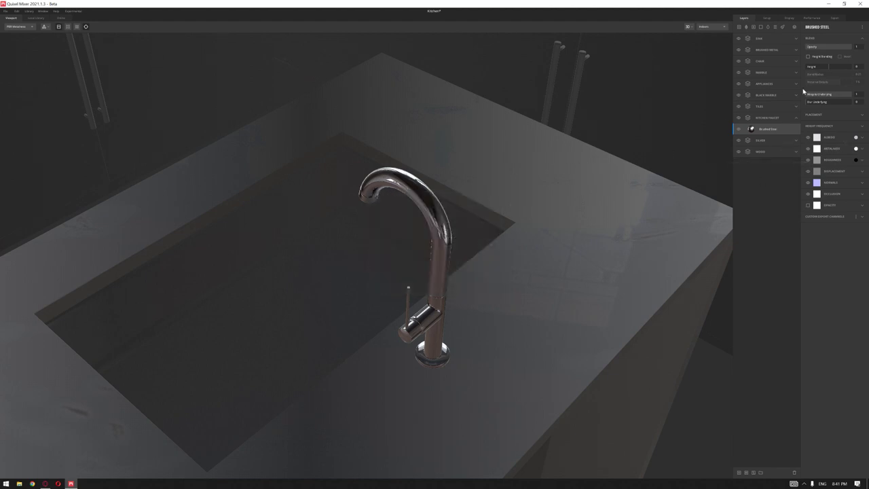
Change the Brushed Steel layer's placement to Tiling and inspect the faucet's surface up close.
left_click(825, 115)
left_click(831, 127)
left_click(825, 134)
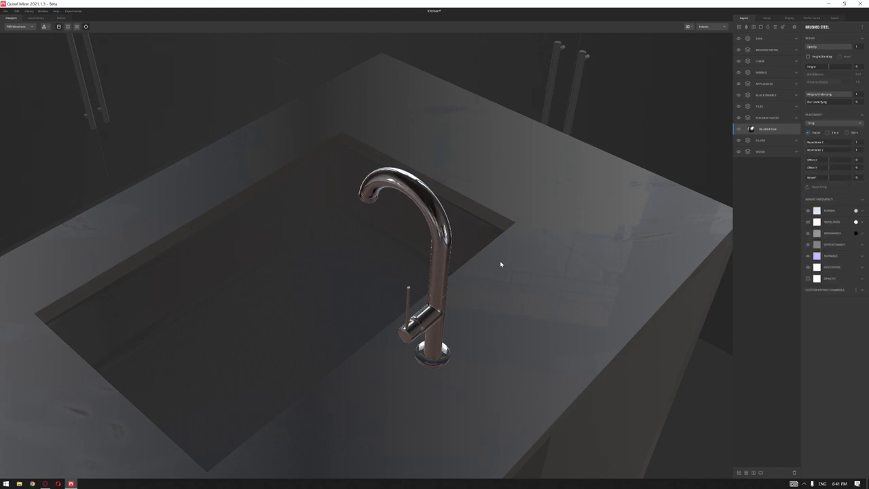
scroll(501, 262, "up", 5)
left_click_drag(475, 260, 392, 228, "alt")
scroll(488, 276, "up", 3)
middle_click_drag(392, 229, 387, 218)
left_click_drag(388, 218, 410, 234)
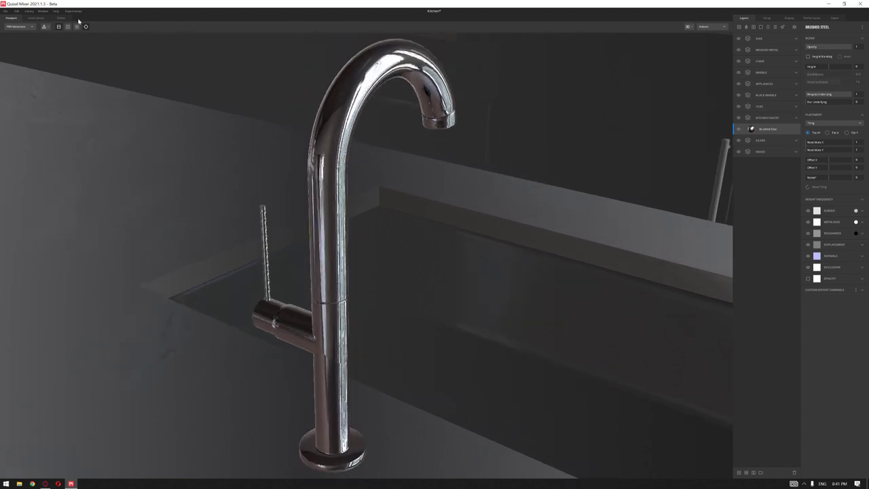
Add Brushed Aluminum from the local library above the Brushed Steel layer and set its placement to Tiling.
left_click(35, 17)
scroll(263, 116, "up", 5)
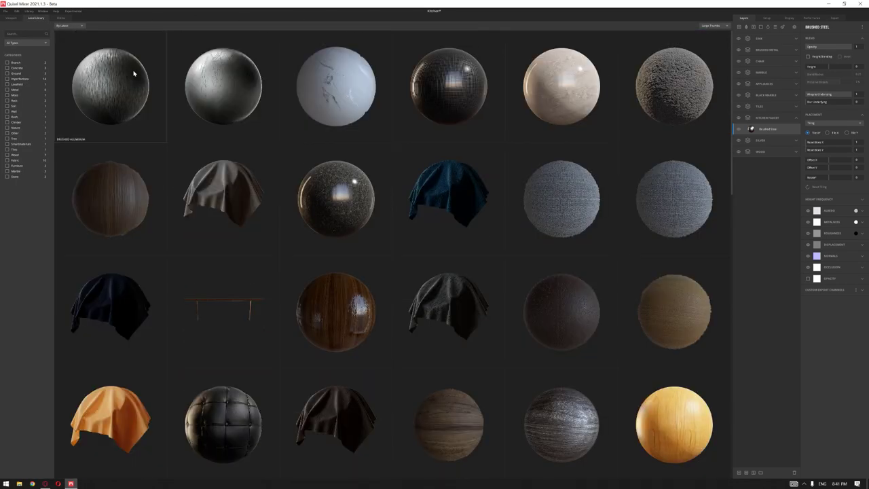
left_click(134, 73)
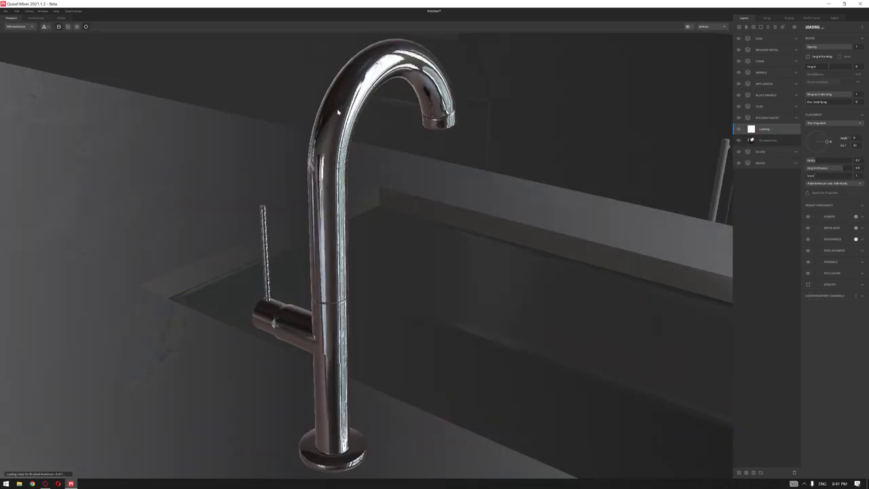
left_click(831, 124)
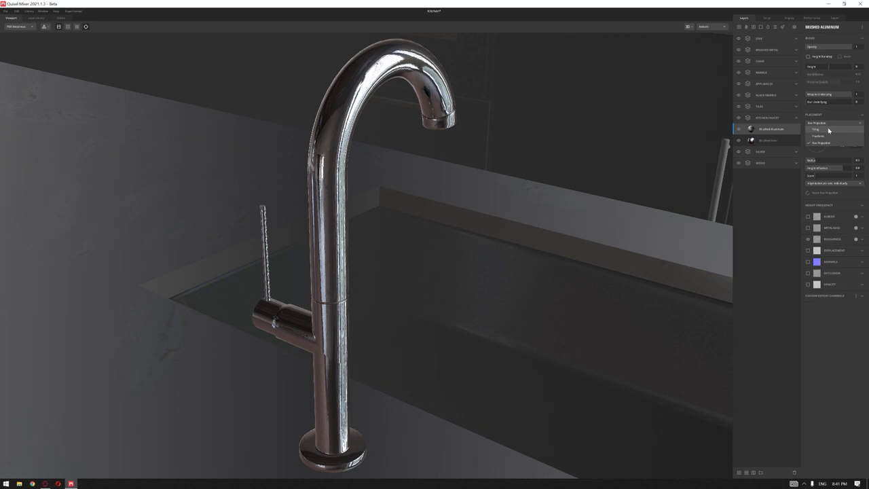
left_click(828, 130)
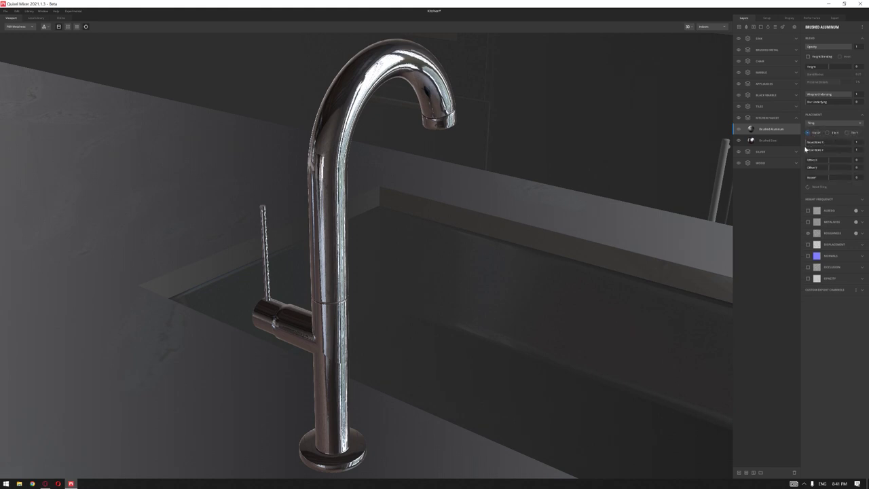
Enable the Brushed Aluminum layer's metalness channel, make it white, and rotate the tiling by 90 degrees.
left_click(808, 222)
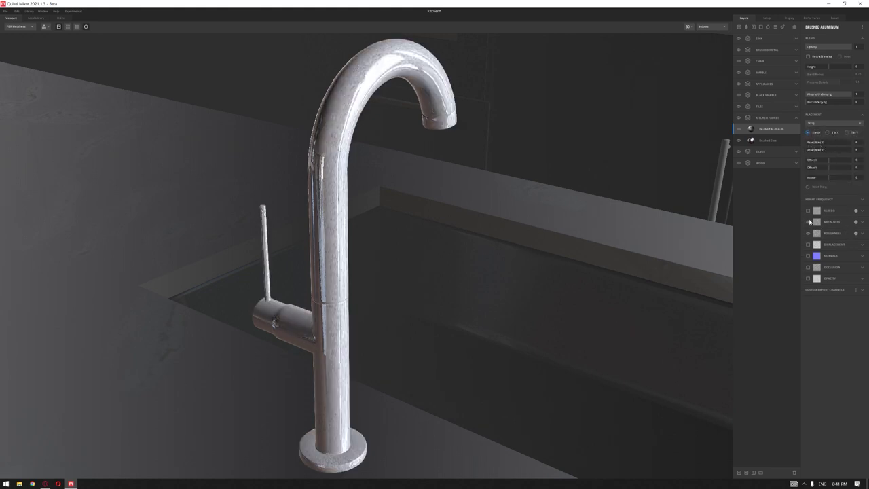
left_click(856, 223)
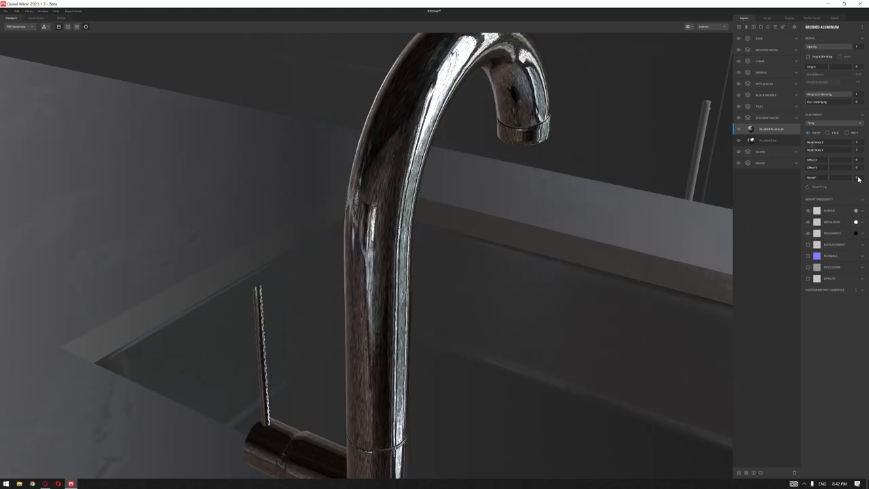
type("90")
key("Return")
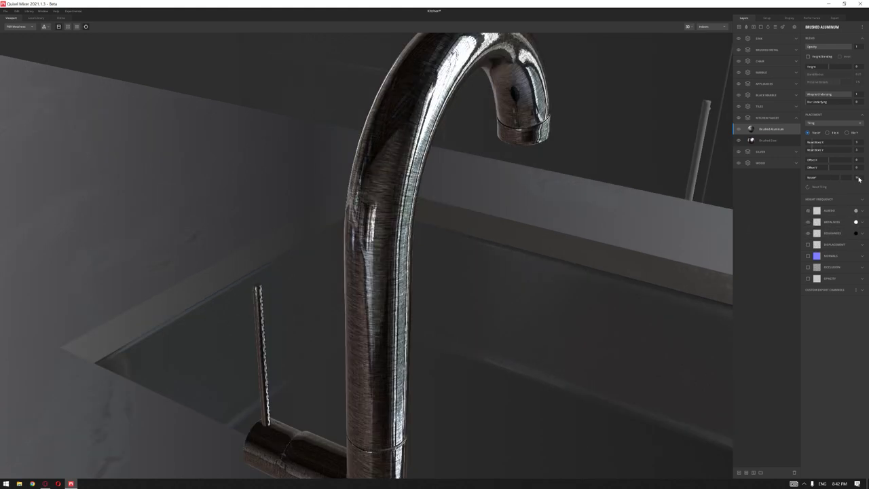
Set the Brushed Aluminum layer's albedo colour to white.
left_click(856, 211)
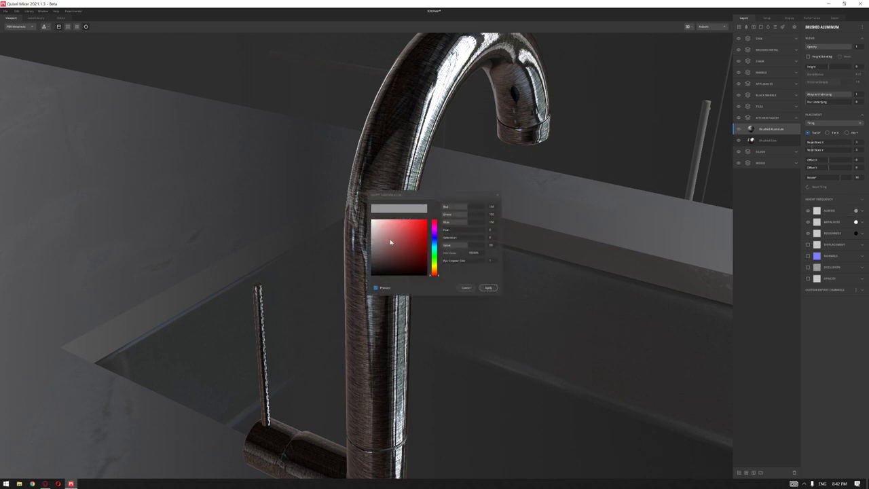
left_click(370, 222)
left_click_drag(370, 224, 360, 205)
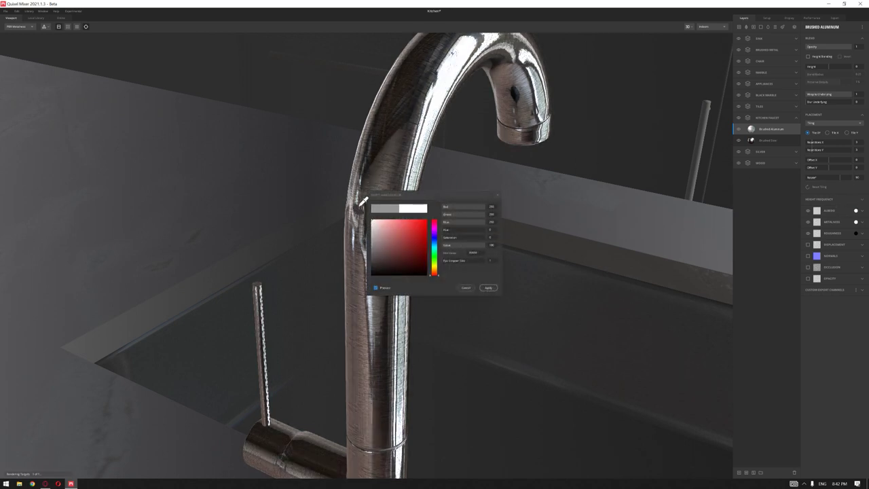
left_click(483, 287)
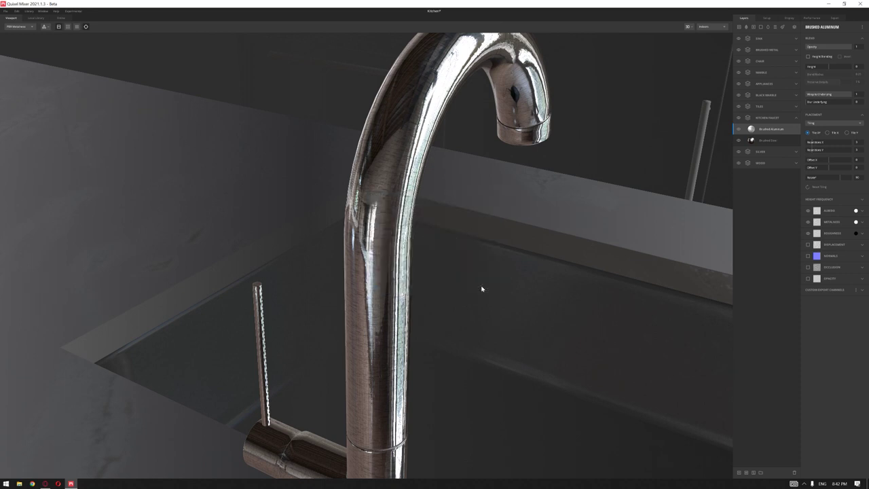
Lower the Brushed Aluminum albedo opacity to about 0.5 and check the faucet's base and lever from several sides.
left_click(842, 213)
left_click_drag(846, 235, 835, 237)
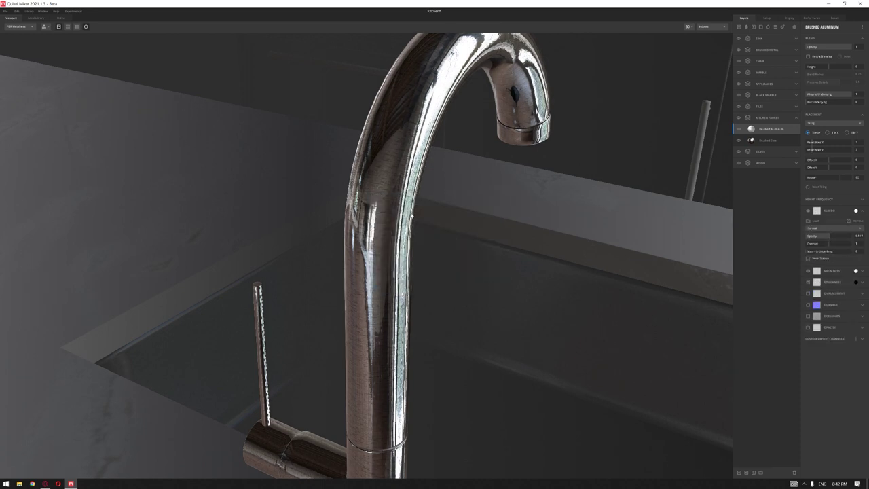
scroll(421, 212, "down", 5)
middle_click_drag(421, 211, 414, 176)
scroll(370, 213, "down", 2)
scroll(372, 214, "up", 5)
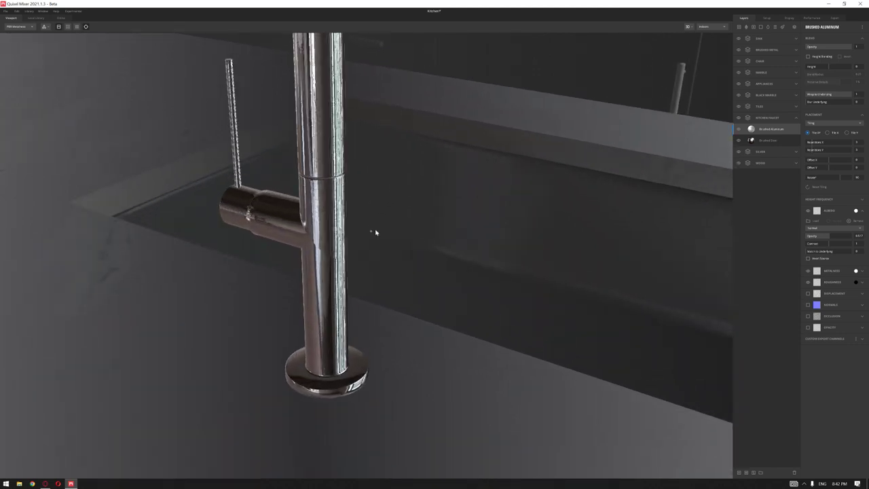
middle_click_drag(358, 207, 364, 216)
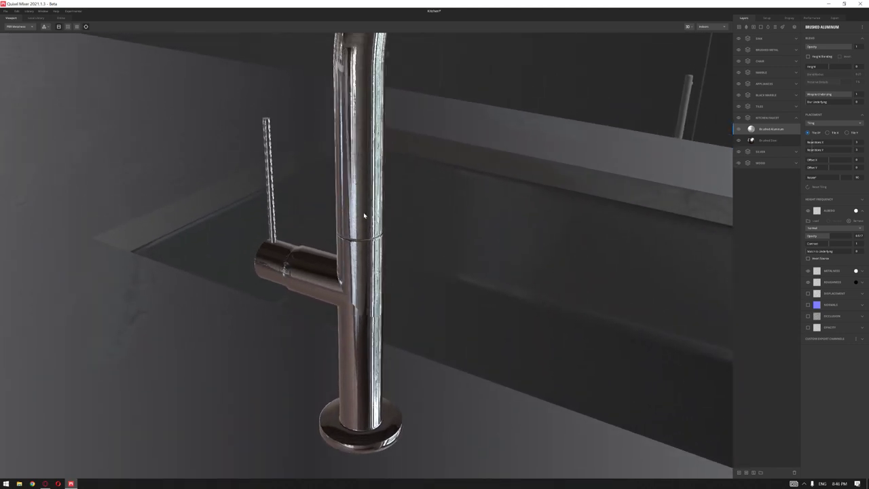
left_click_drag(384, 251, 571, 255, "alt")
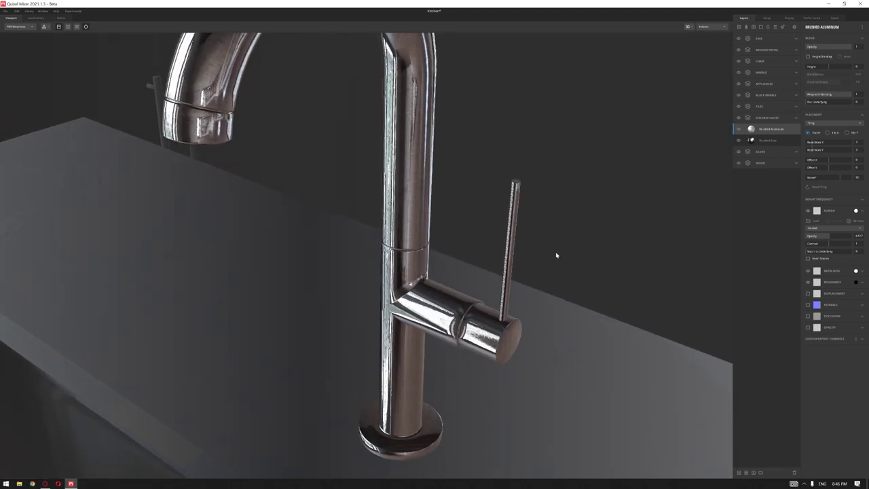
Filter the local library to smart materials and apply Scratched Painted Metal to the Kitchen Faucet layer group.
left_click(36, 18)
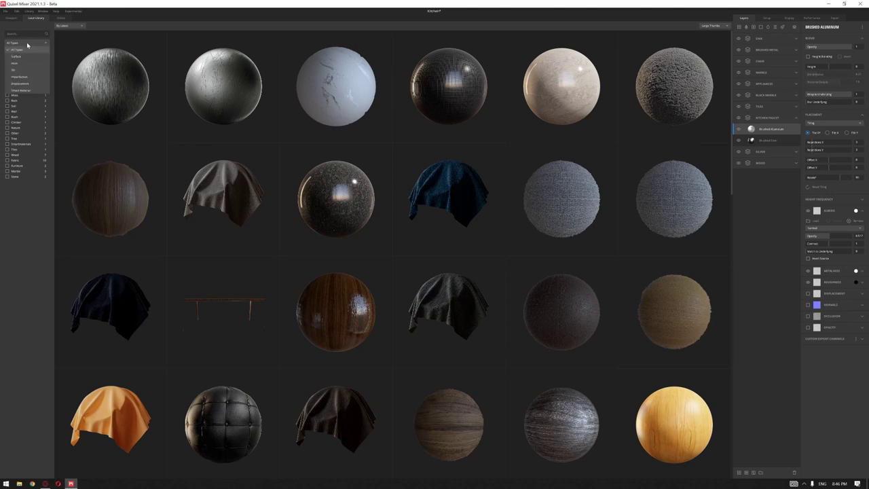
left_click(122, 85)
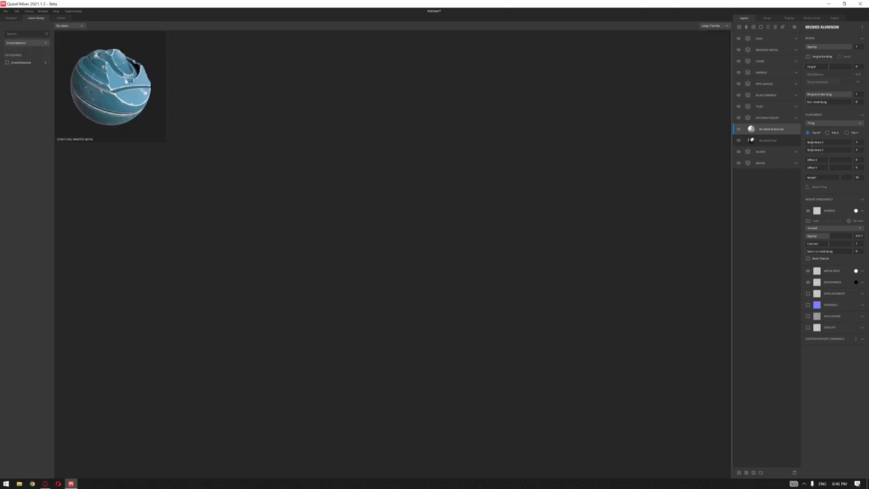
left_click(6, 18)
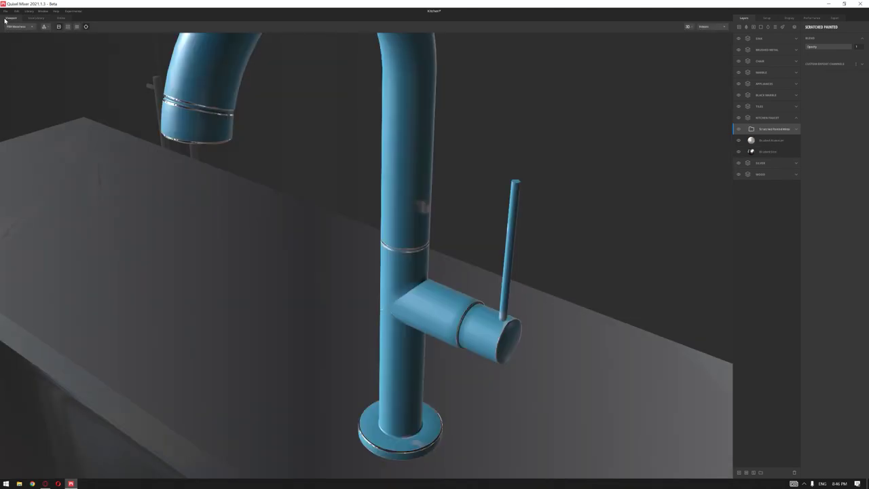
Expand the Scratched Painted Metal group and remove the mask stack from its blue Hard-Anodized layer.
left_click(796, 129)
left_click(769, 141)
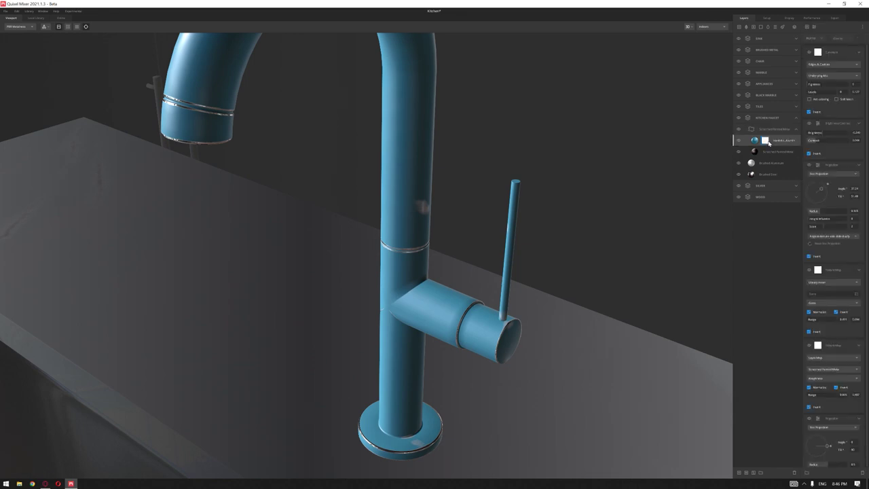
right_click(766, 141)
left_click(776, 169)
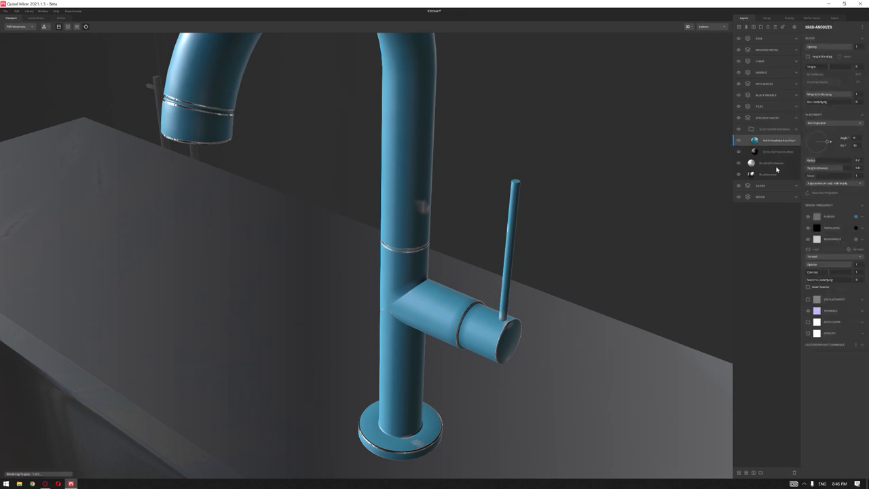
Add a new mask stack with a Curvature component to the Hard-Anodized layer.
left_click(745, 473)
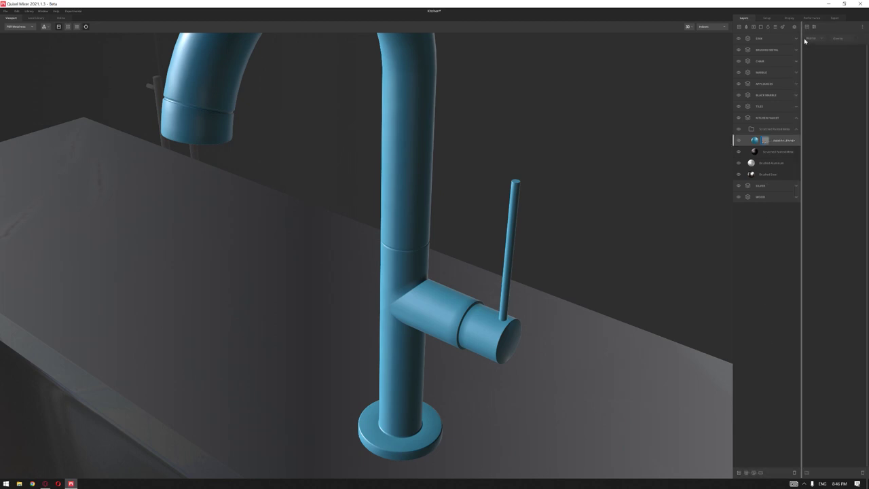
left_click(806, 27)
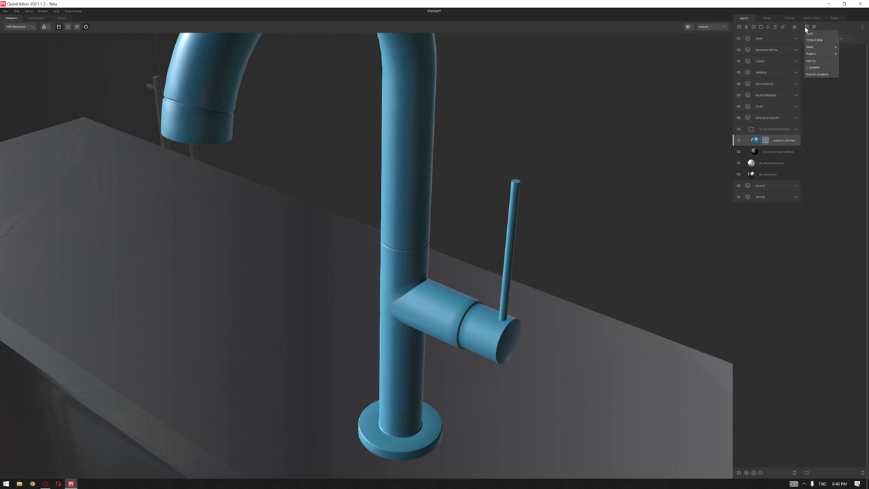
left_click(818, 67)
Set the curvature mask's preset to Edges & Cavities and adjust its tightness and levels to confine the paint to the faucet's seams.
left_click(833, 65)
left_click(833, 66)
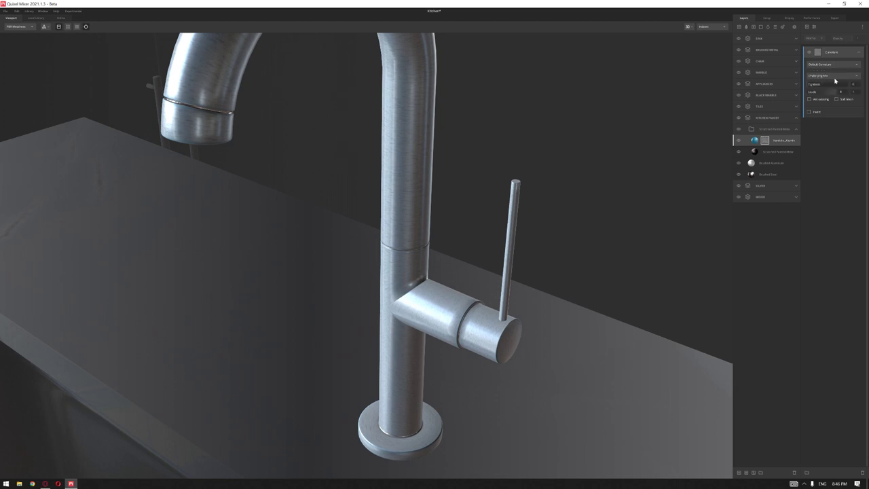
left_click(835, 78)
left_click(837, 92)
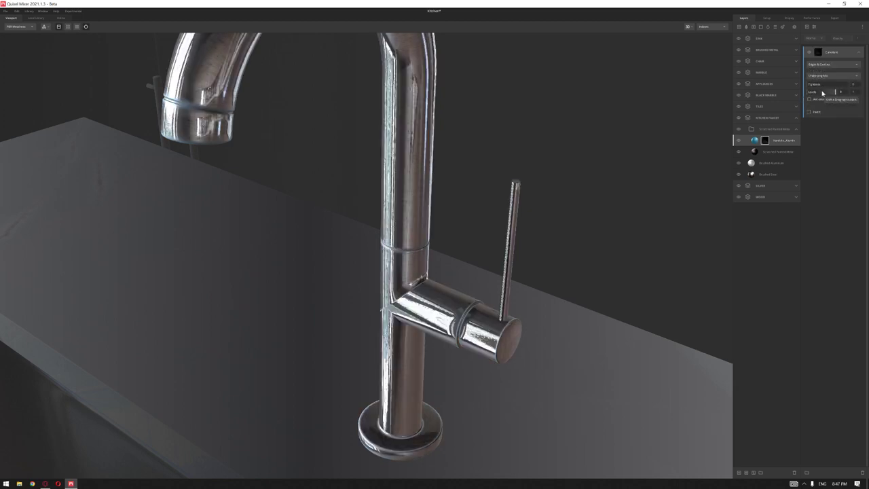
left_click_drag(216, 141, 233, 171)
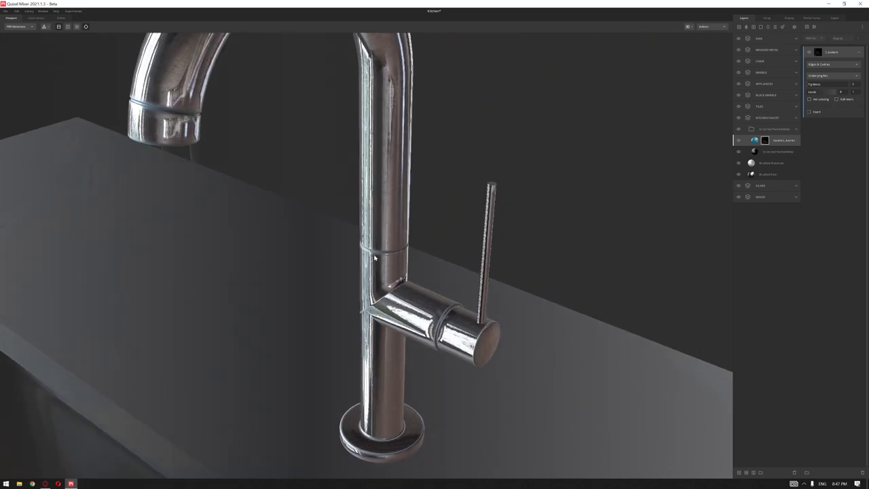
left_click_drag(832, 95, 812, 95)
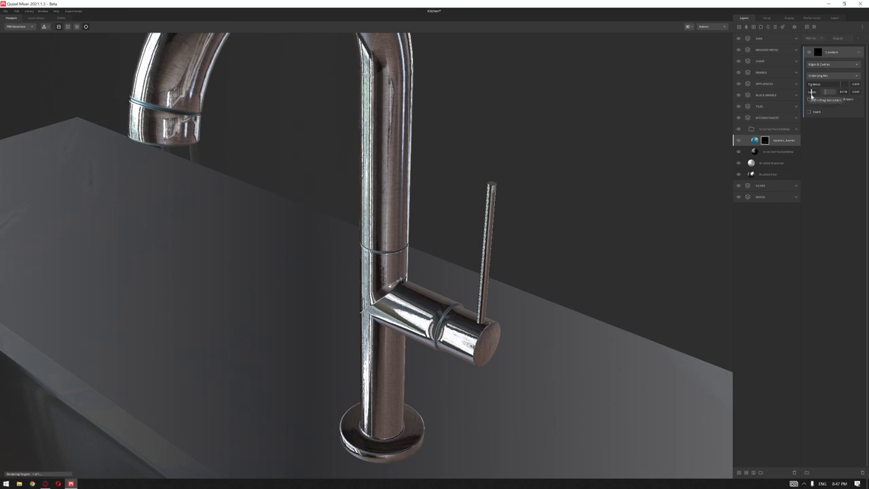
Change the Hard-Anodized layer's placement to Tiling.
left_click(771, 140)
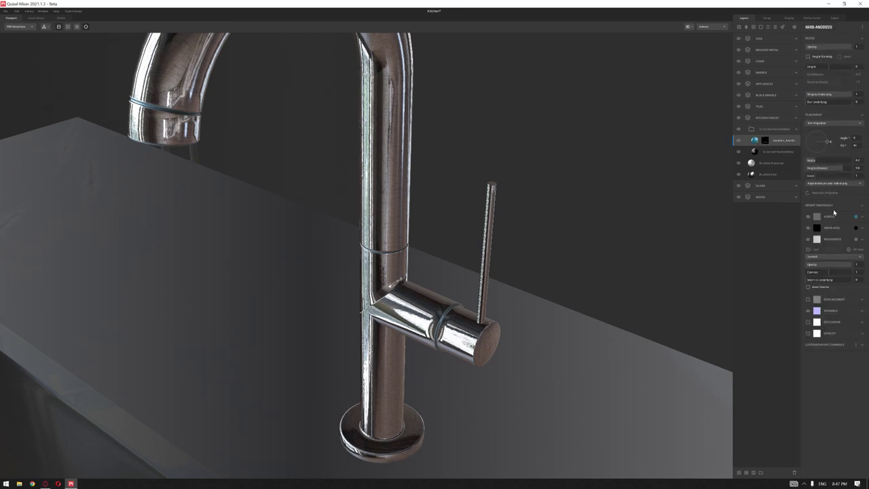
left_click(830, 125)
left_click(829, 130)
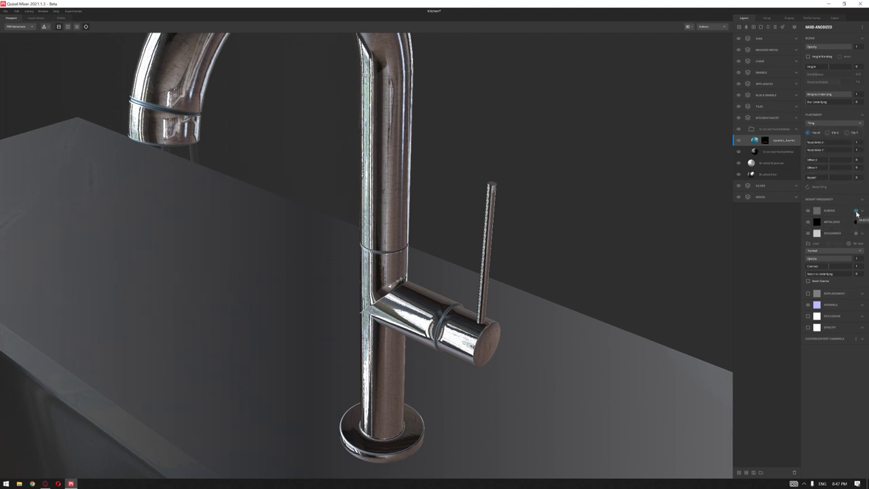
Change the Hard-Anodized layer's albedo color to a near-black grey.
left_click(856, 211)
left_click(373, 274)
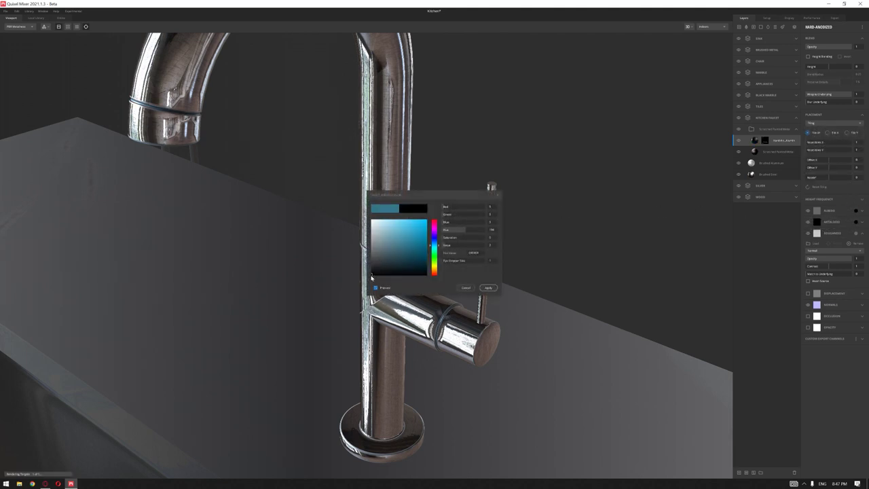
left_click_drag(374, 274, 381, 272)
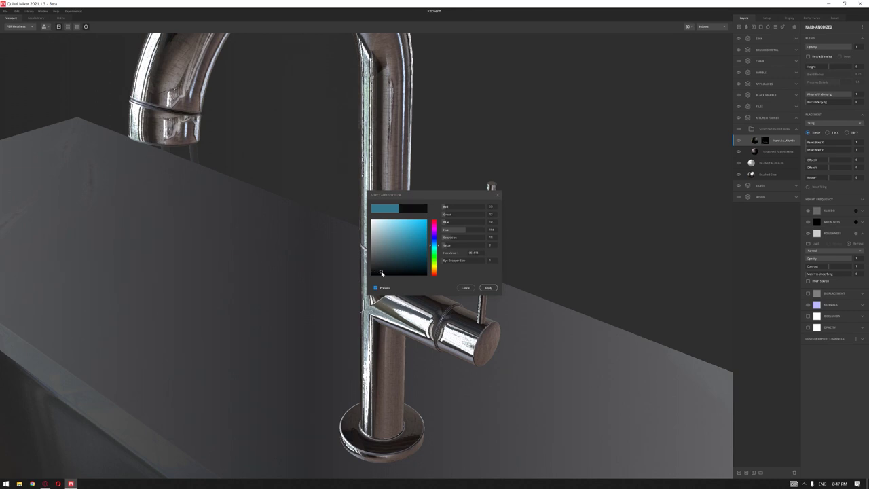
left_click(487, 287)
Examine the faucet's seams and its surroundings from several angles and distances.
middle_click_drag(445, 241, 438, 243)
mouse_move(366, 218)
middle_mouse_down()
mouse_move(382, 189)
mouse_move(372, 219)
middle_mouse_up()
scroll(414, 219, "up", 3)
left_click_drag(422, 234, 357, 195)
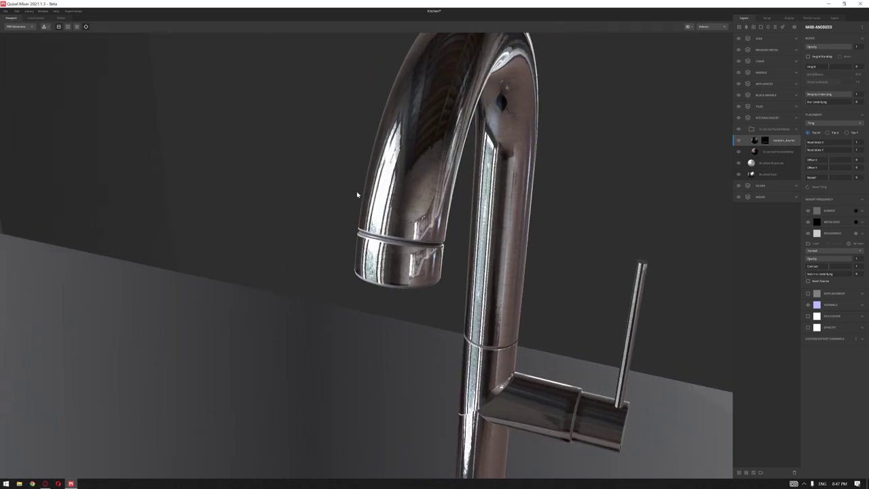
scroll(355, 192, "down", 5)
middle_click_drag(355, 165, 353, 184)
scroll(349, 187, "up", 3)
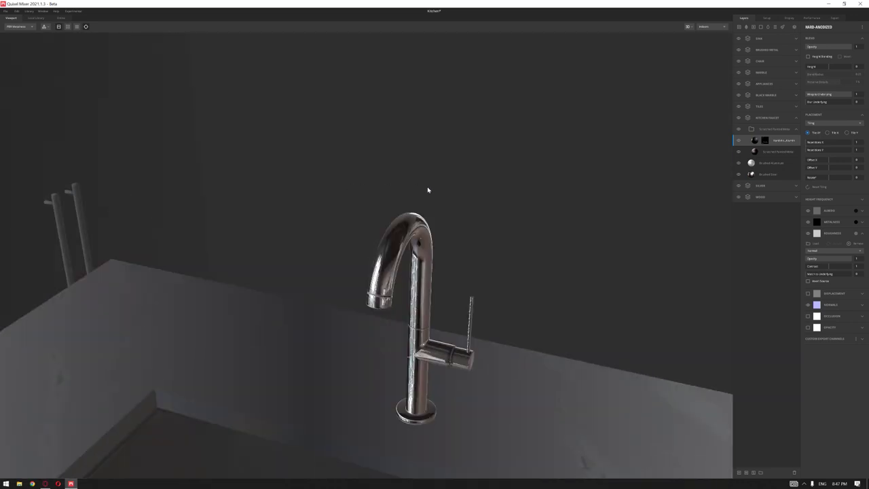
left_click_drag(427, 190, 300, 211)
scroll(294, 202, "down", 4)
middle_click_drag(295, 201, 334, 178)
scroll(271, 204, "down", 3)
left_click_drag(271, 204, 516, 215)
Inspect the sink basin and its Brushed Steel and Brushed Aluminum layers in the Sink layer set.
left_click(762, 38)
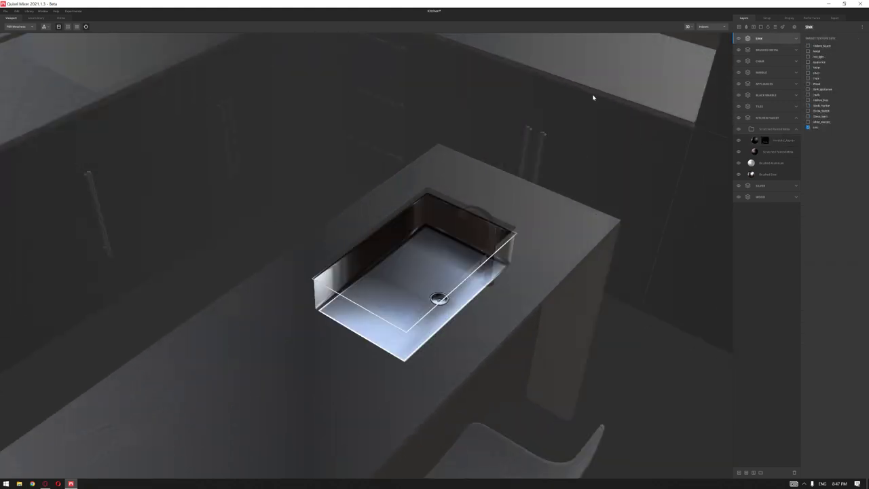
scroll(456, 237, "up", 2)
left_click_drag(455, 237, 595, 214)
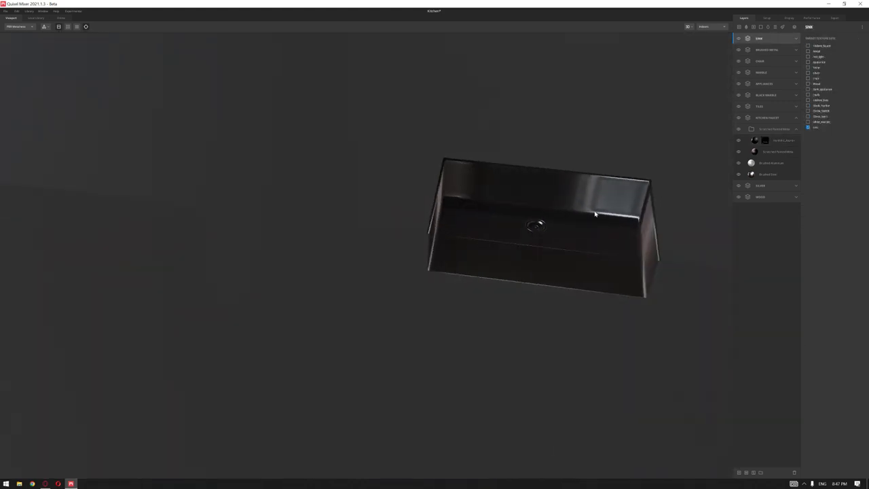
middle_click_drag(595, 214, 495, 256)
scroll(412, 316, "up", 5)
scroll(411, 316, "down", 3)
left_click_drag(414, 316, 464, 309)
left_click(797, 38)
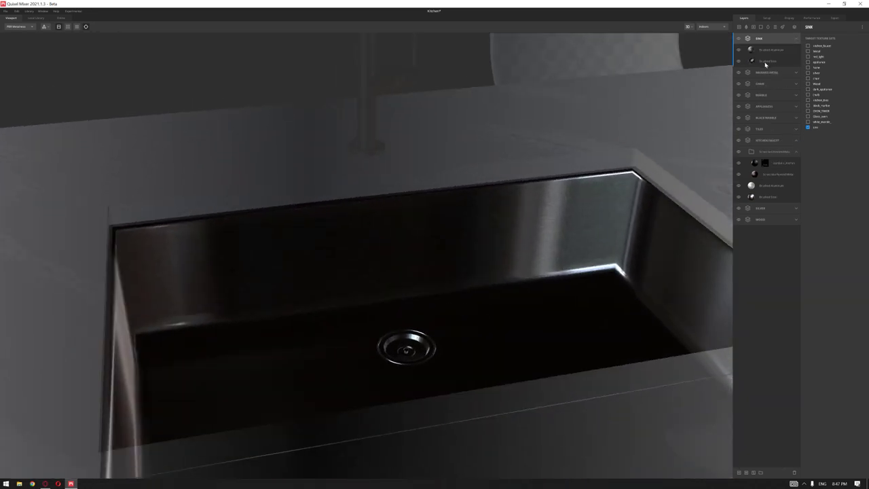
left_click(771, 63)
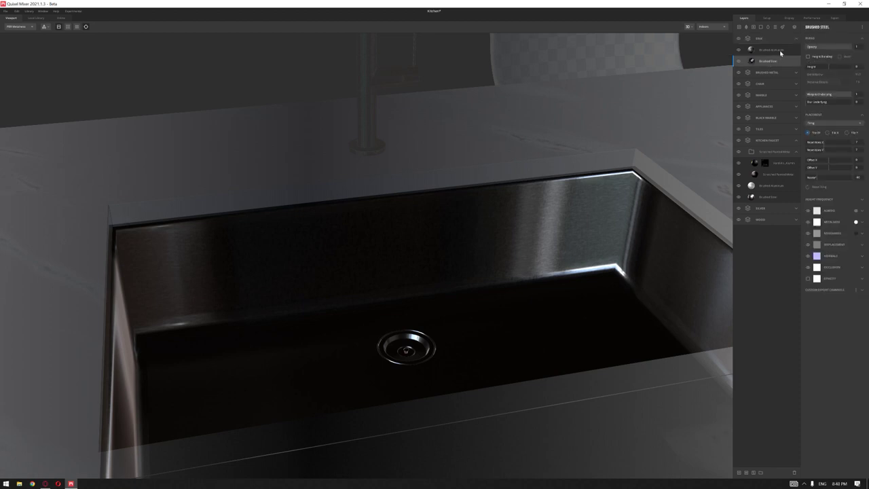
left_click(781, 50)
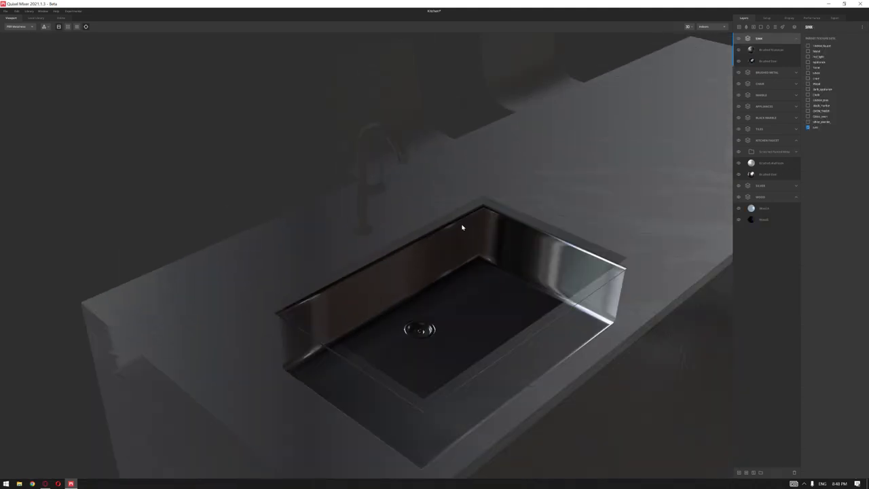
left_click_drag(462, 227, 378, 226)
left_click_drag(500, 225, 450, 279)
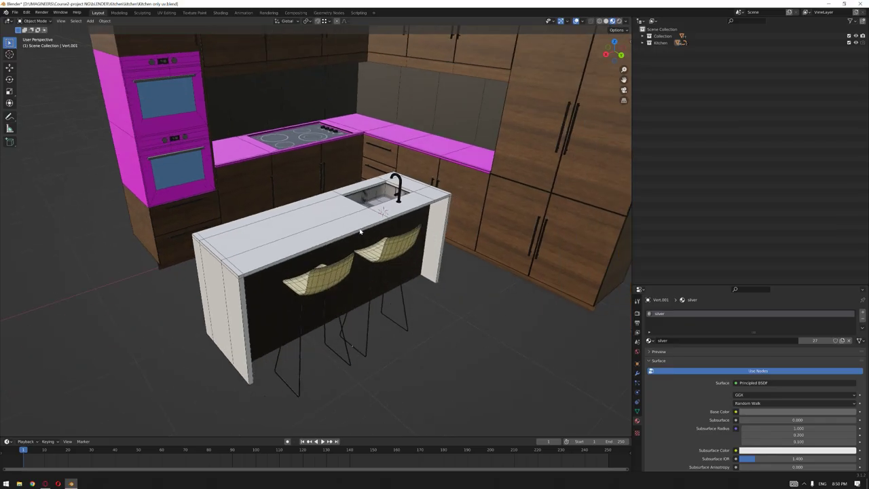
Switch to Blender and inspect the kitchen island and the metal legs of the nearest bar stool.
middle_click_drag(362, 233, 394, 252)
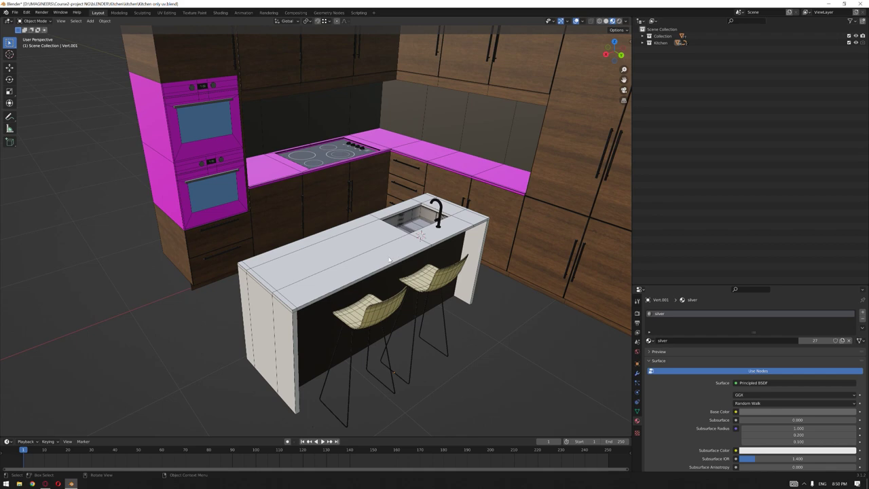
scroll(501, 353, "up", 8)
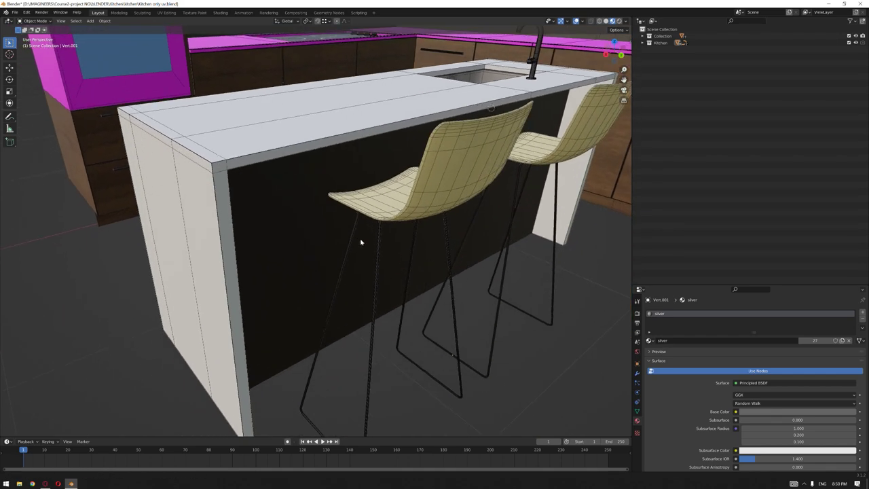
left_click(371, 325)
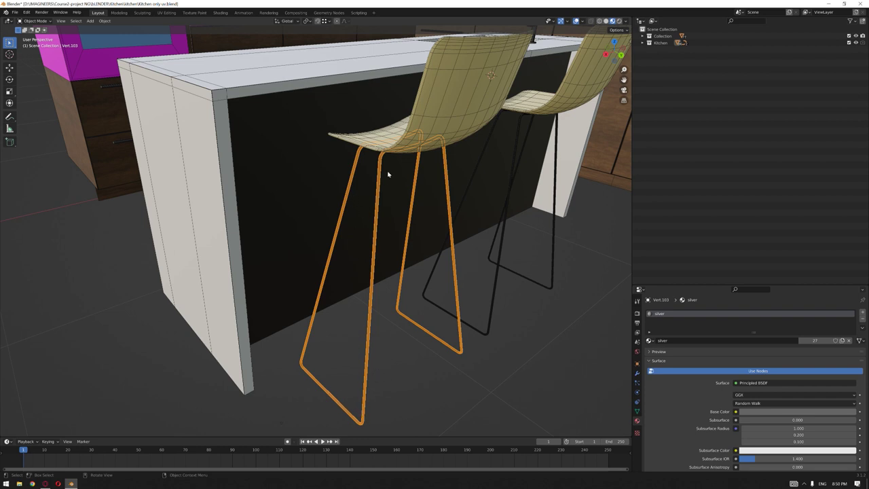
middle_click_drag(419, 205, 443, 238)
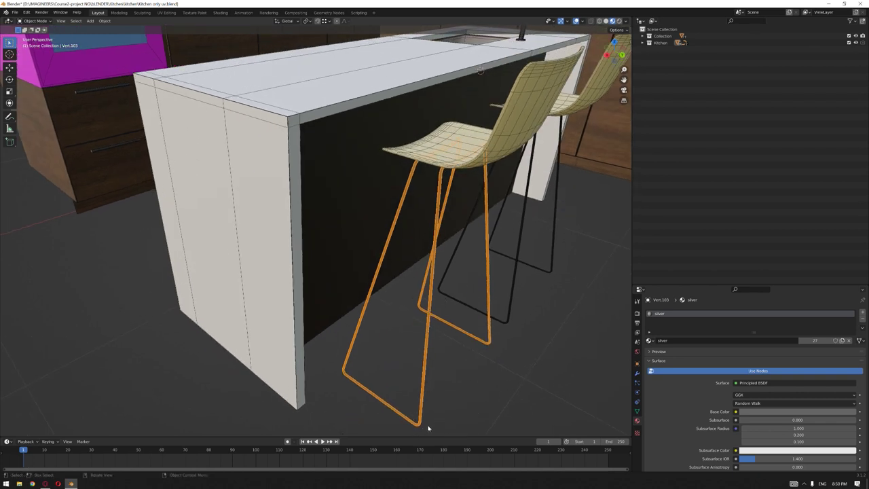
scroll(434, 371, "down", 4)
left_click(478, 315)
Select the cooktop surface and examine its image texture with the burner rings and knobs up close.
middle_click_drag(325, 114, 349, 231, "shift")
scroll(349, 146, "up", 3)
left_click(388, 177)
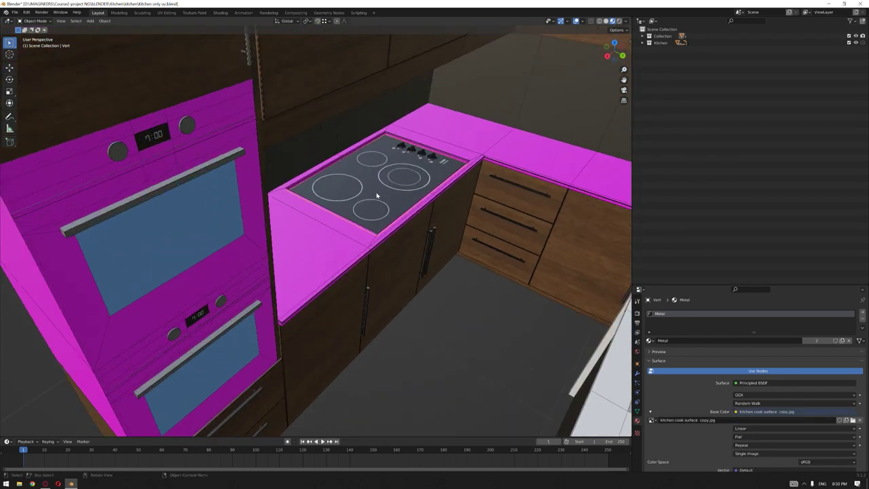
middle_click_drag(461, 192, 339, 174)
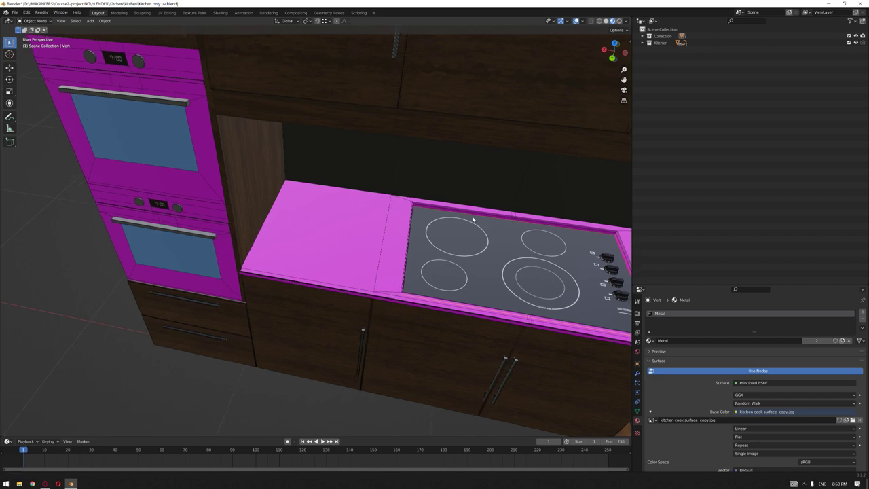
middle_click_drag(485, 223, 326, 183, "shift")
scroll(327, 220, "up", 3)
middle_click_drag(487, 215, 348, 202)
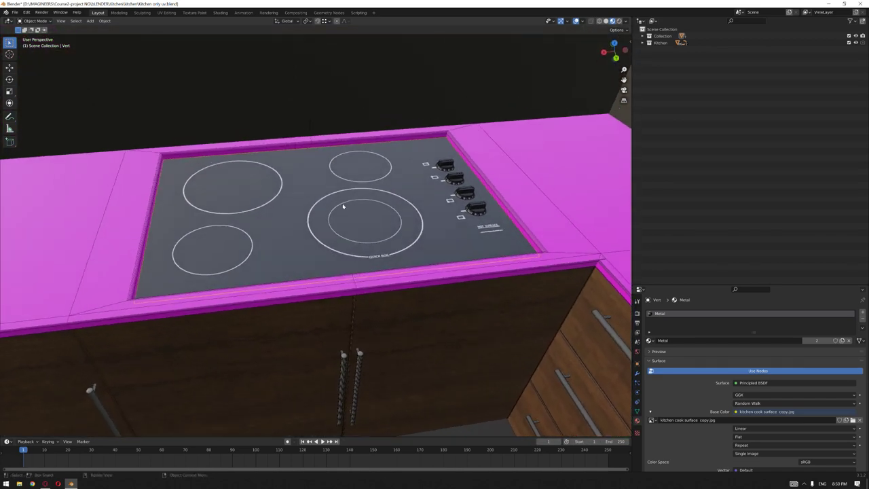
scroll(433, 190, "up", 5)
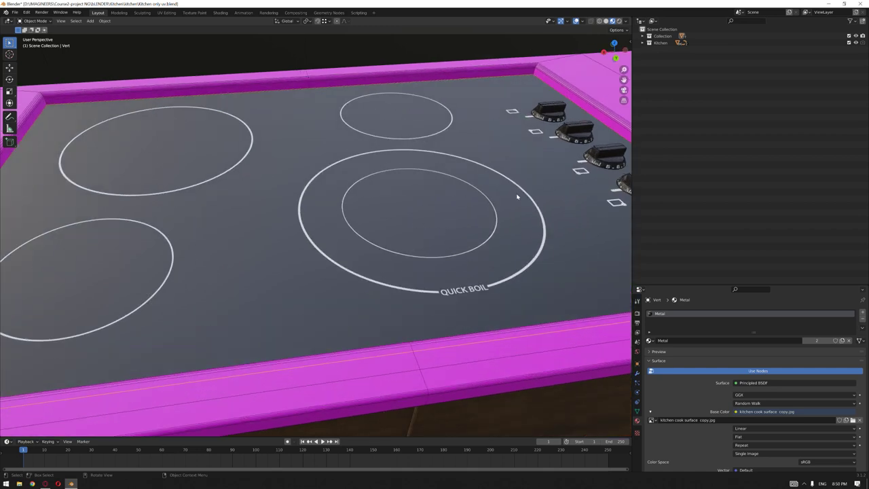
scroll(496, 217, "down", 4)
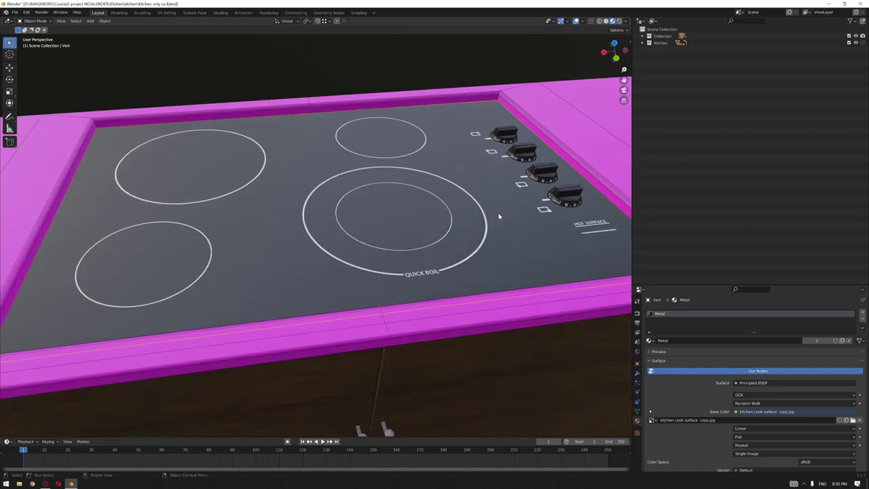
Select the upper oven's timer display and frame it for a close look at its 7:00 texture.
scroll(499, 212, "down", 5)
middle_click_drag(516, 202, 398, 199)
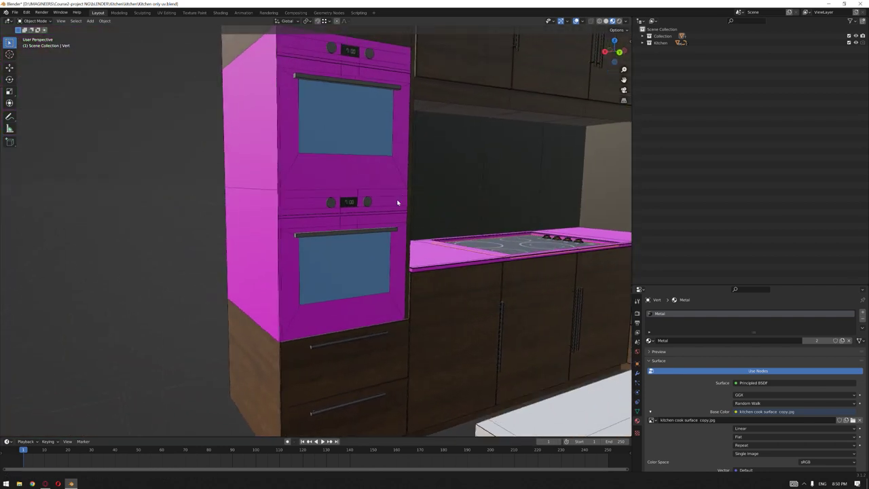
scroll(363, 233, "up", 5)
left_click(320, 121)
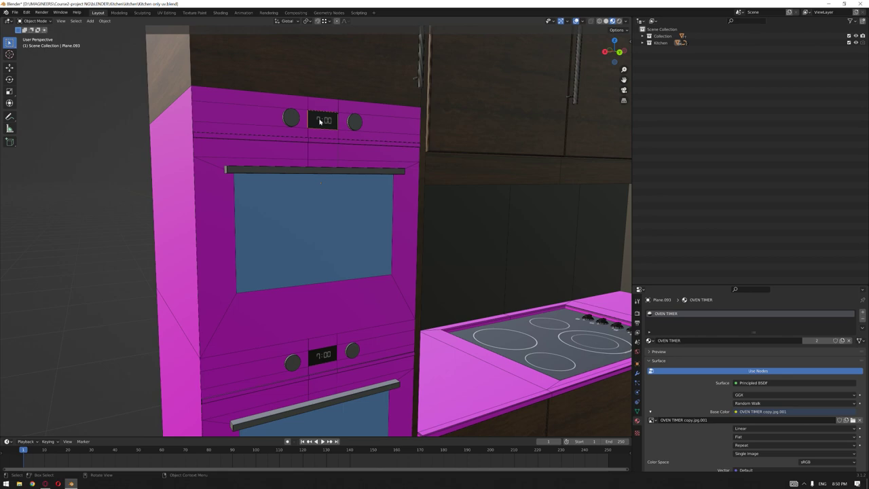
key("KP_Decimal")
middle_click_drag(320, 121, 286, 241)
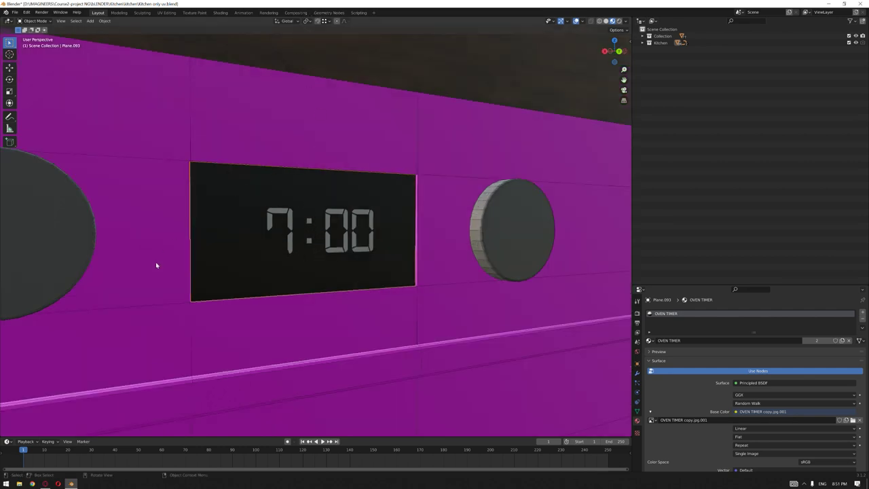
Start a second Blender instance with a new Video Editing file.
right_click(70, 484)
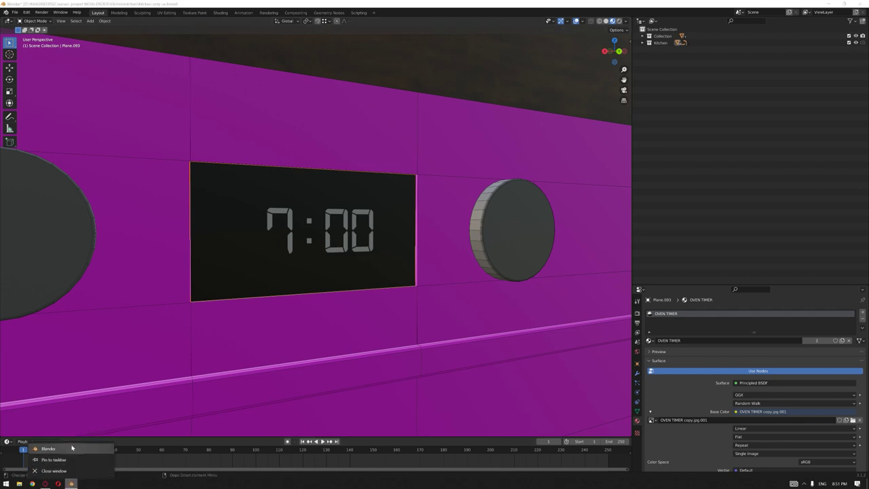
left_click(72, 450)
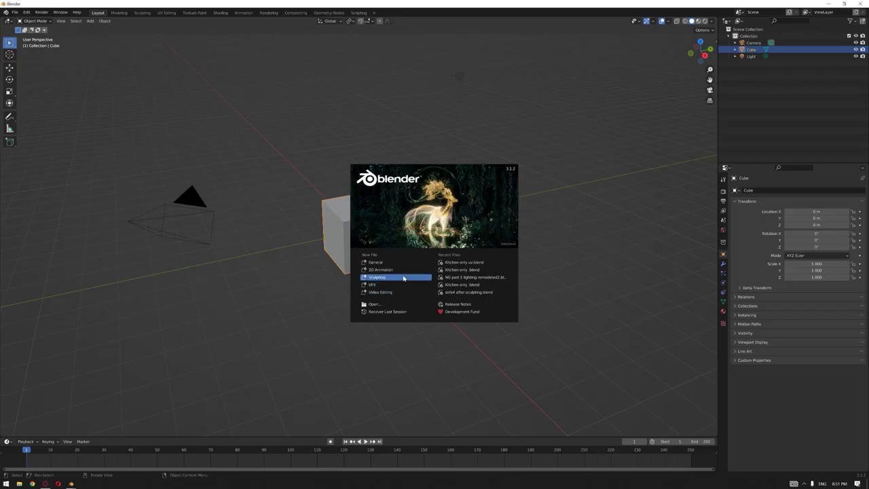
left_click(396, 293)
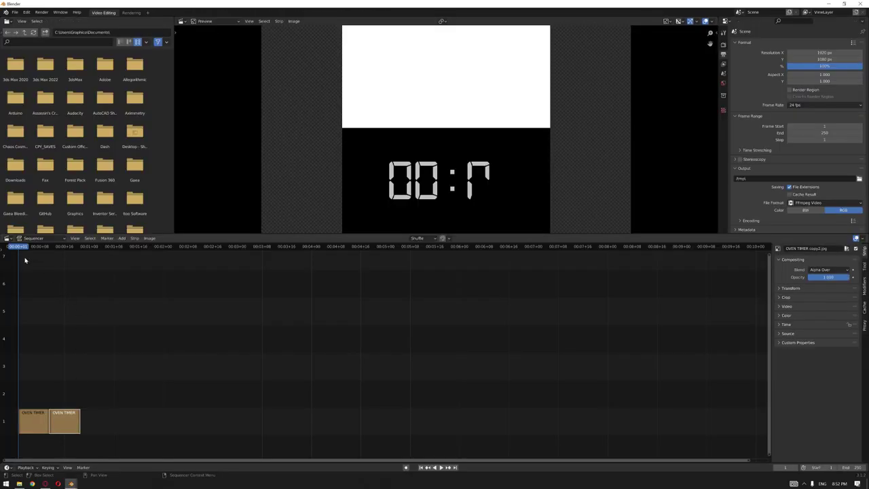
Scrub the playhead over the OVEN TIMER image strips and review the video output settings.
left_click_drag(22, 248, 45, 272)
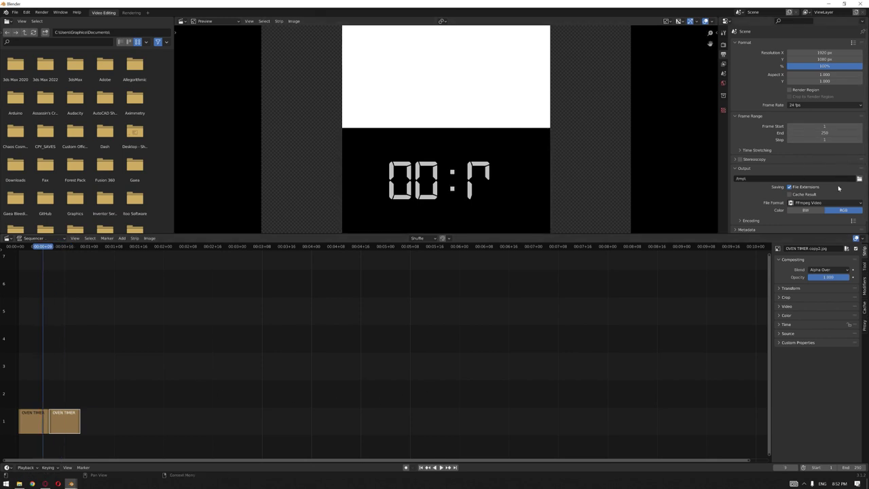
scroll(849, 190, "down", 1)
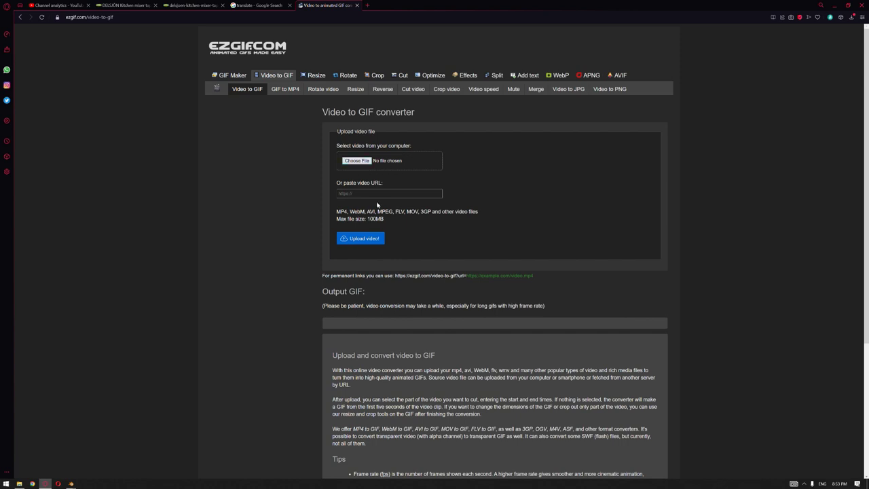
Switch to the browser and look over the ezgif Video to GIF converter page.
scroll(370, 231, "down", 3)
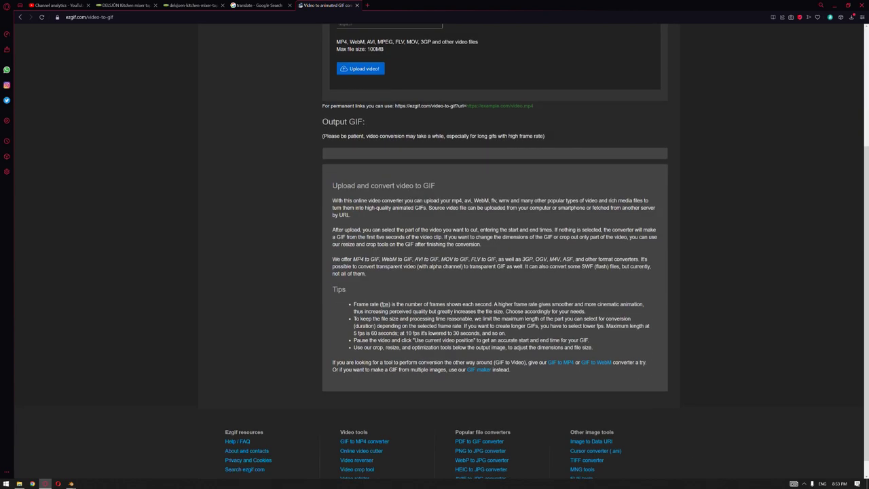
scroll(370, 232, "up", 2)
scroll(370, 231, "up", 1)
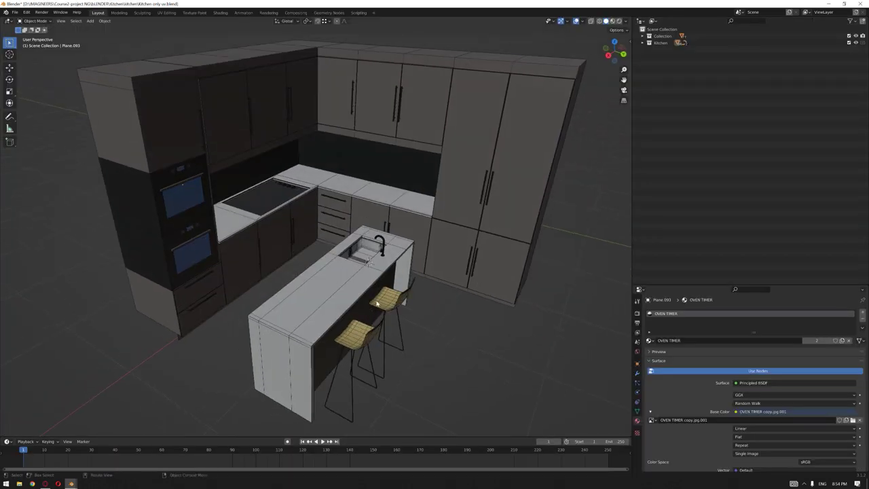
Switch to Blender's kitchen scene and look over the ovens, cabinets and island.
scroll(350, 299, "up", 3)
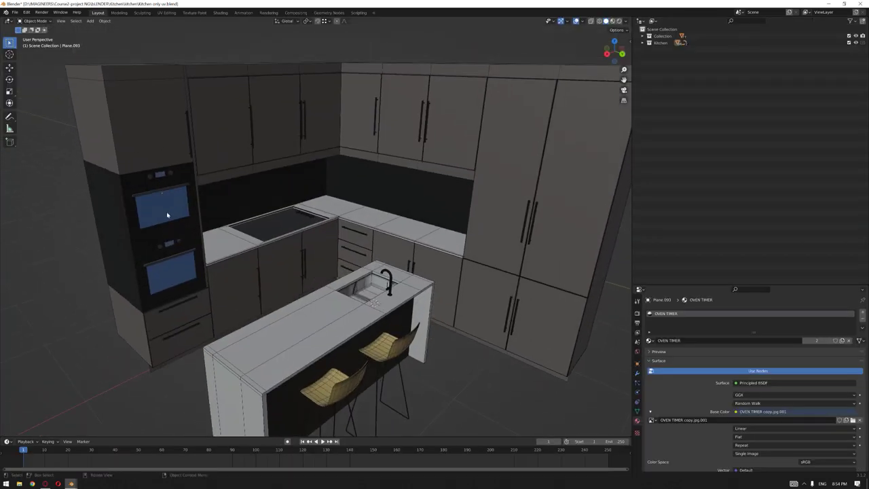
scroll(172, 213, "up", 2)
scroll(370, 208, "down", 2)
scroll(496, 118, "down", 3)
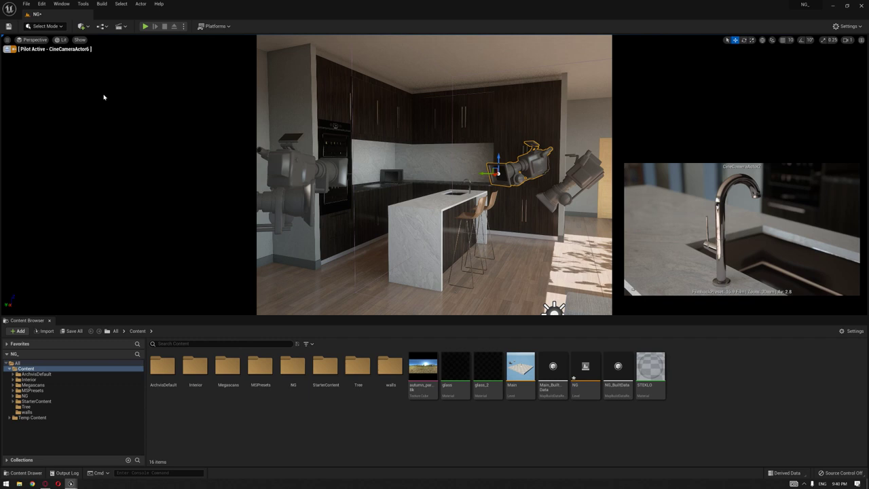
Switch to Unreal Editor, view the scene through CineCameraActor2 and select the kitchen faucet.
left_click(35, 40)
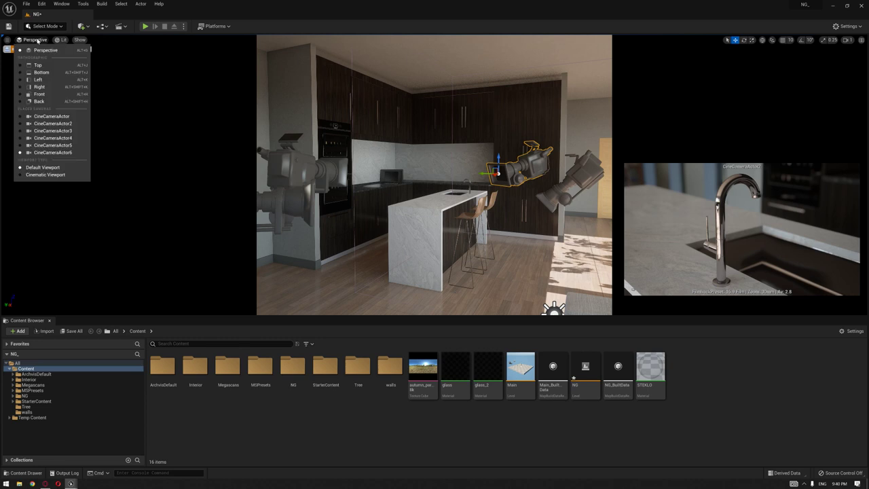
left_click(68, 123)
left_click(389, 156)
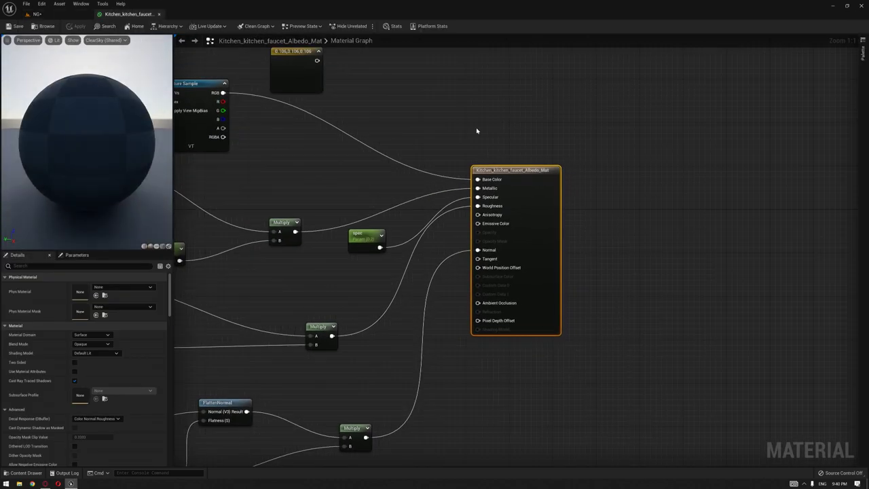
Delete the unconnected constant color node from the Kitchen_kitchen_faucet_Albedo_Mat material graph.
scroll(481, 123, "down", 2)
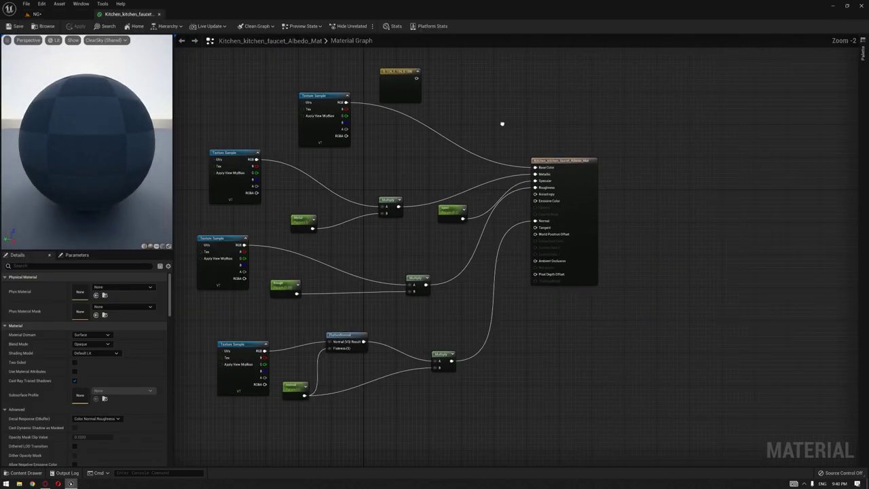
right_click_drag(480, 124, 642, 127)
left_click(523, 80)
key("Delete")
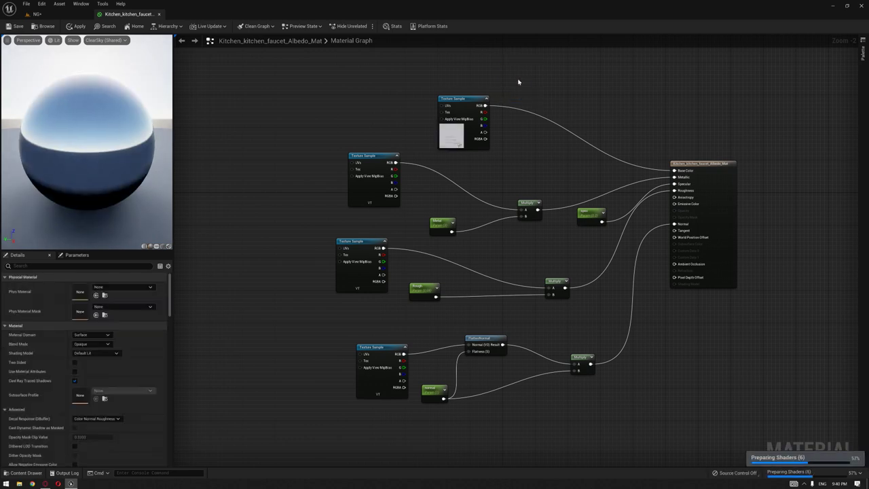
Spread out the base color, metallic, roughness and normal Texture Sample nodes in the faucet's material graph.
right_click_drag(522, 79, 523, 104)
left_click_drag(463, 155, 464, 127)
right_click_drag(495, 190, 542, 177)
left_click_drag(415, 204, 403, 184)
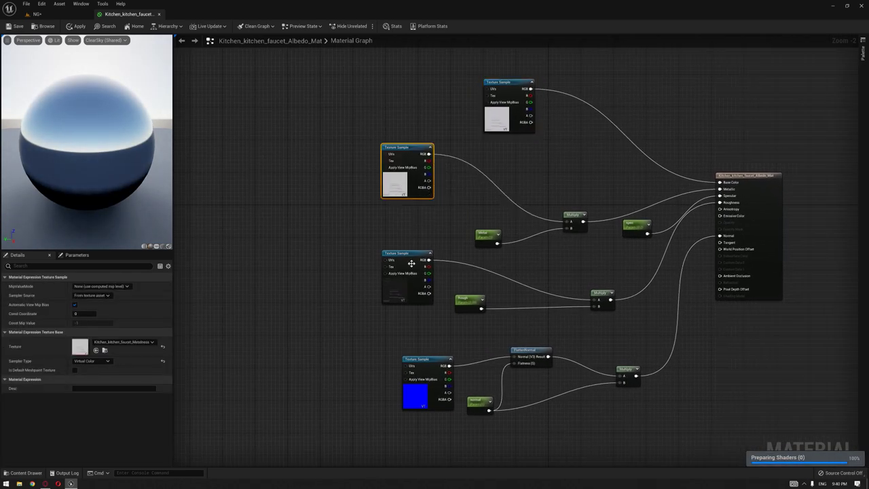
left_click_drag(413, 256, 316, 252)
left_click_drag(403, 195, 407, 177)
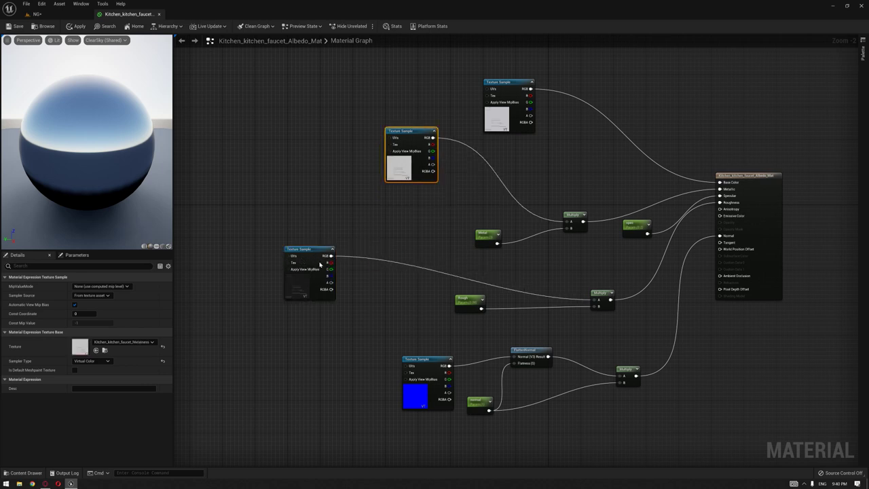
right_click_drag(407, 308, 392, 284)
left_click_drag(415, 335, 373, 344)
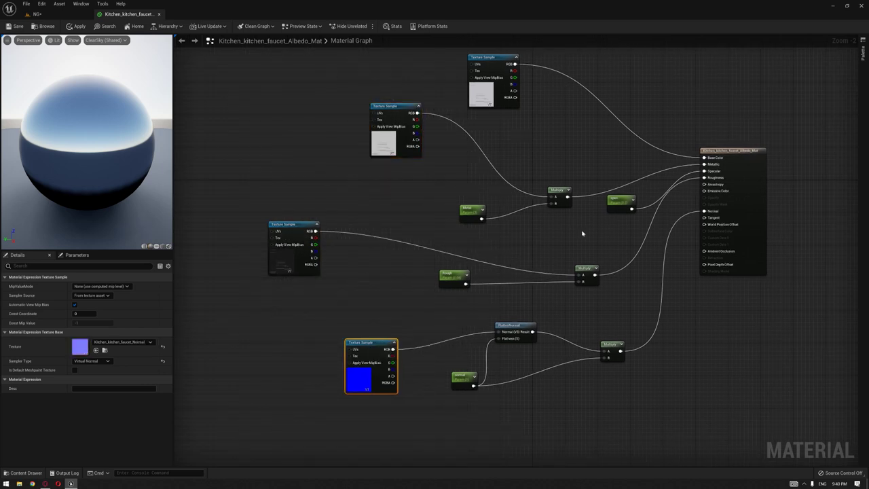
Adjust the positions of the metallic Multiply node, the FlattenNormal node and the Metal parameter node in the graph.
scroll(587, 212, "up", 2)
right_click_drag(587, 211, 577, 184)
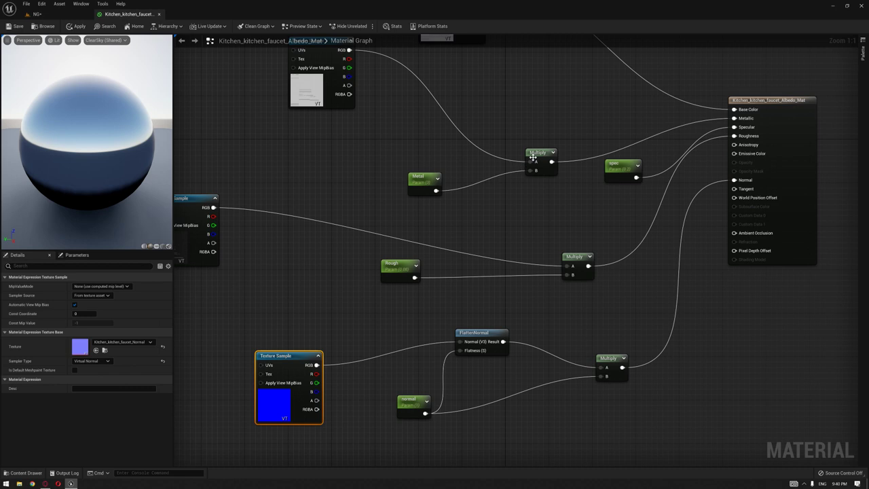
left_click(533, 156)
left_click_drag(533, 156, 530, 142)
right_click_drag(430, 147, 486, 161)
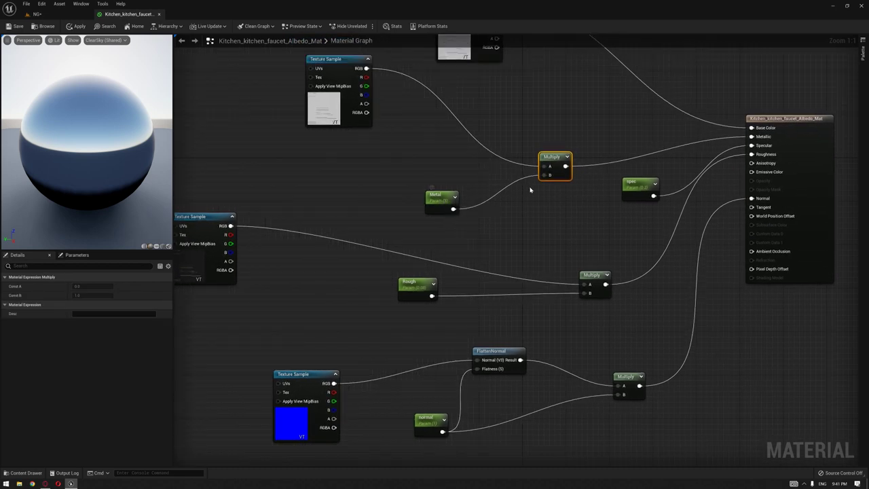
right_click_drag(543, 248, 630, 183)
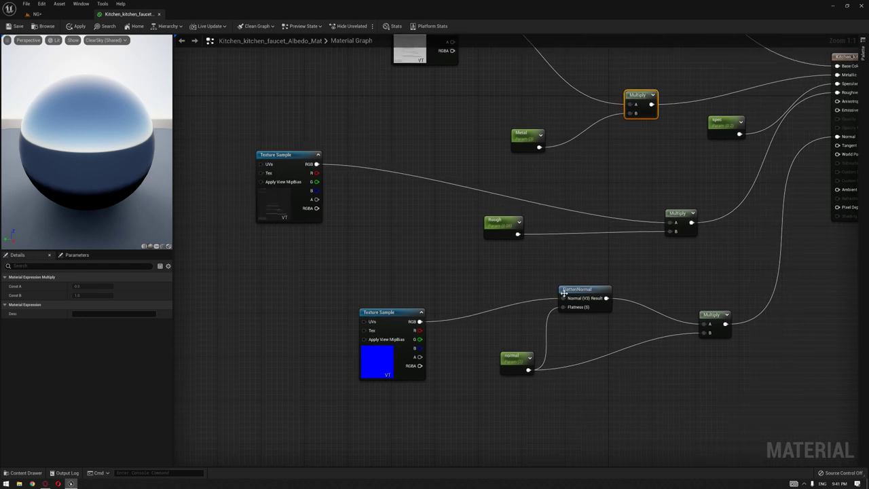
left_click_drag(564, 290, 575, 285)
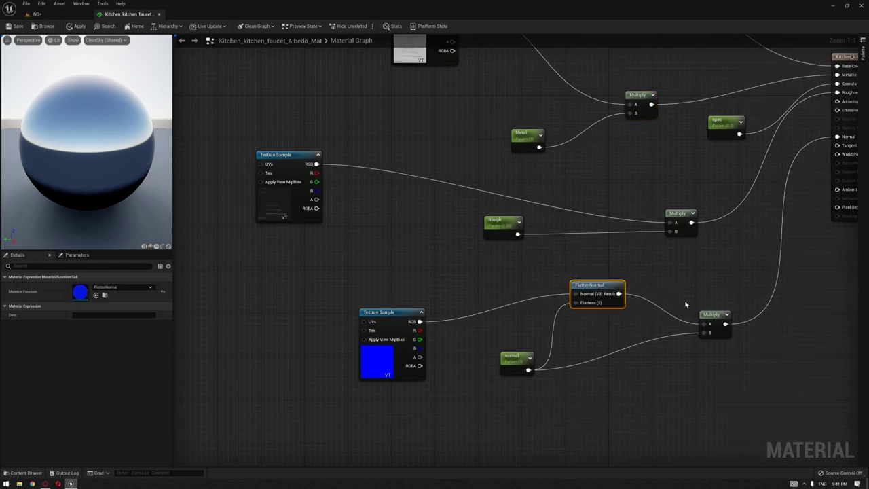
right_click_drag(561, 144, 557, 195)
right_click_drag(600, 223, 549, 213)
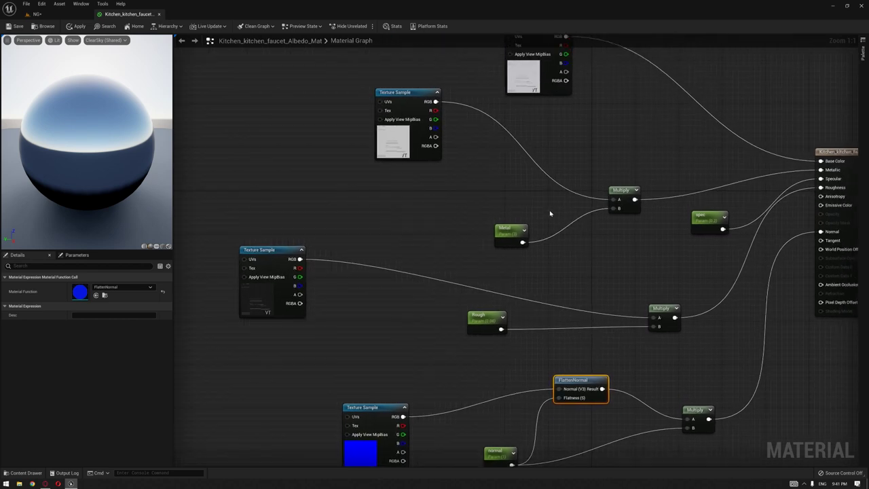
left_click_drag(506, 230, 512, 225)
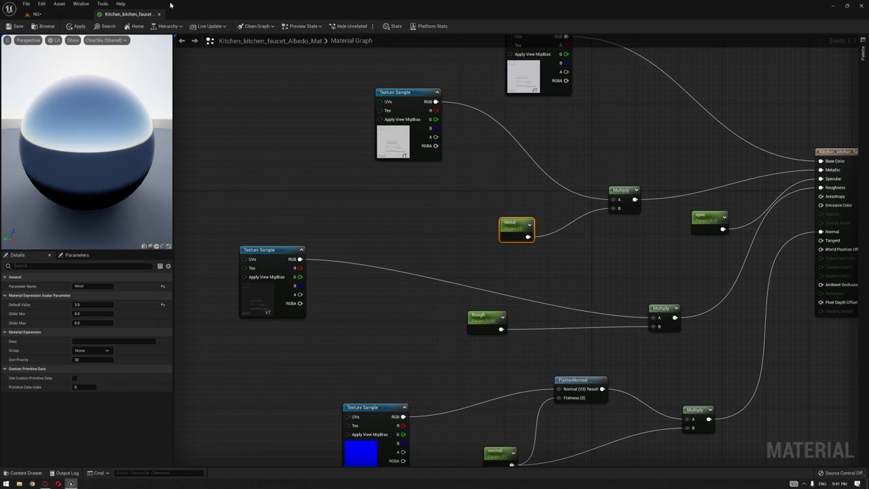
Undock the faucet's material editor into a floating window over the level viewport, keeping the faucet in view.
left_click_drag(126, 15, 230, 108)
left_click_drag(325, 106, 233, 130)
scroll(282, 204, "down", 4)
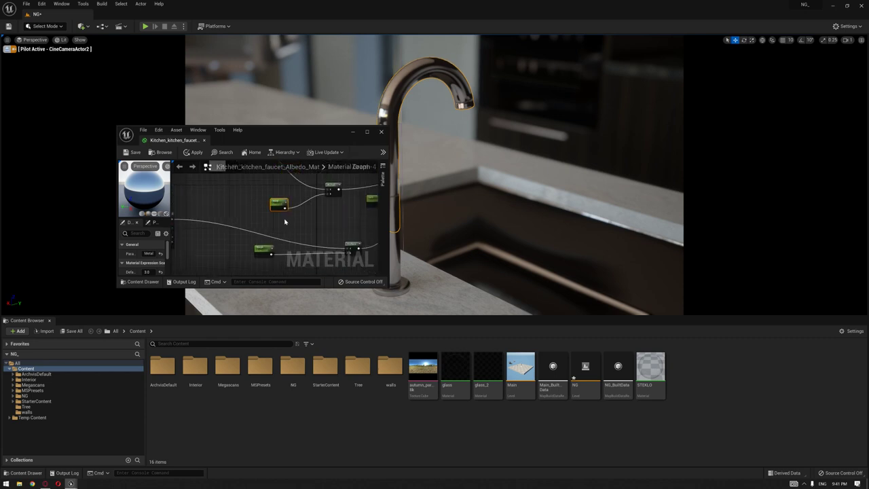
right_click_drag(242, 225, 254, 198)
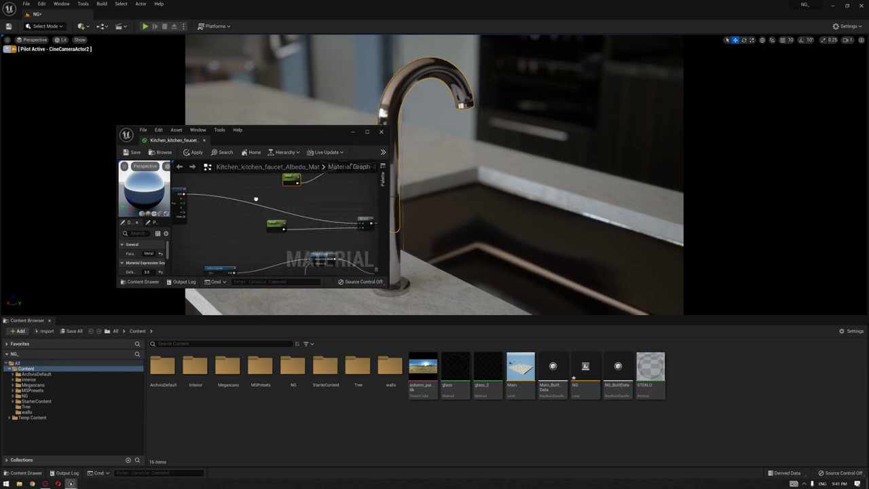
Try default values of 0.1 for the Metal parameter and 0.01 for the Rough parameter.
left_click(147, 272)
type("0.1")
key("Return")
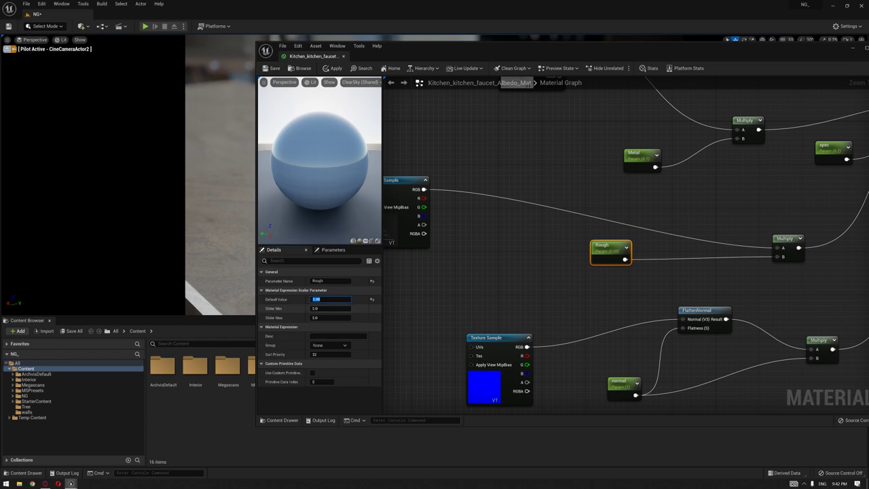
type("01")
key("Return")
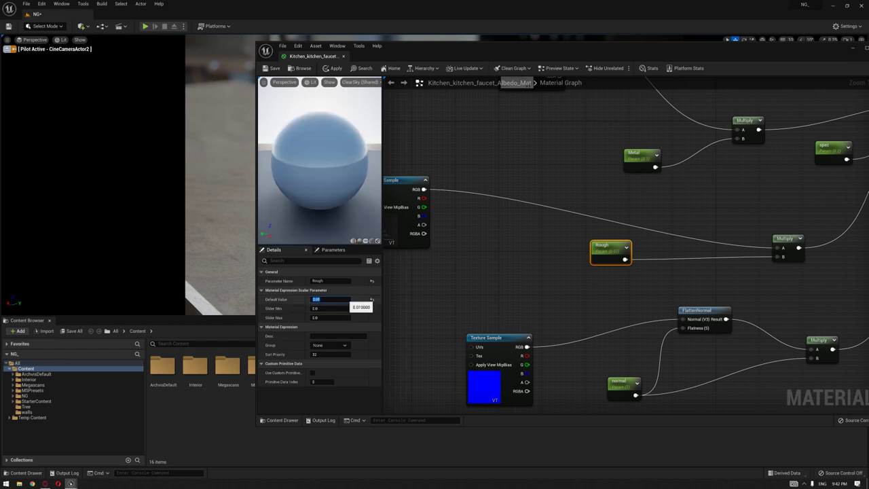
Reposition the material editor window and set the Metal parameter's default value to 1.
left_click_drag(409, 51, 247, 143)
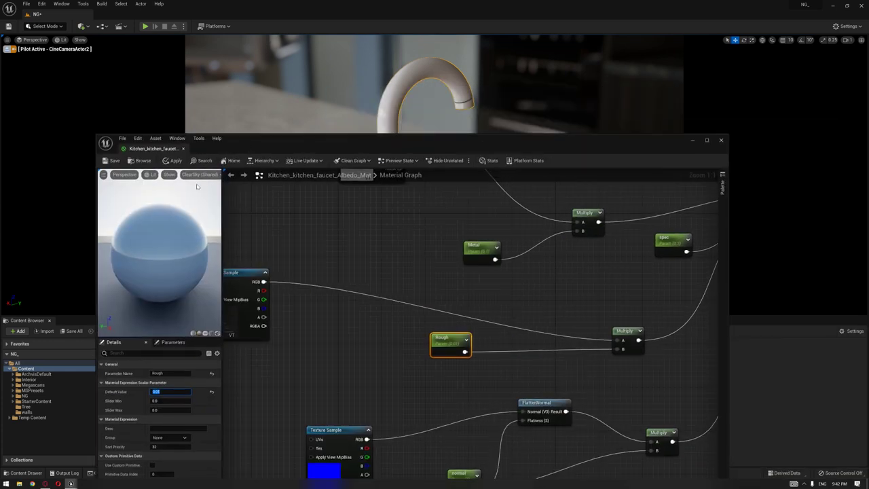
left_click_drag(139, 264, 218, 266)
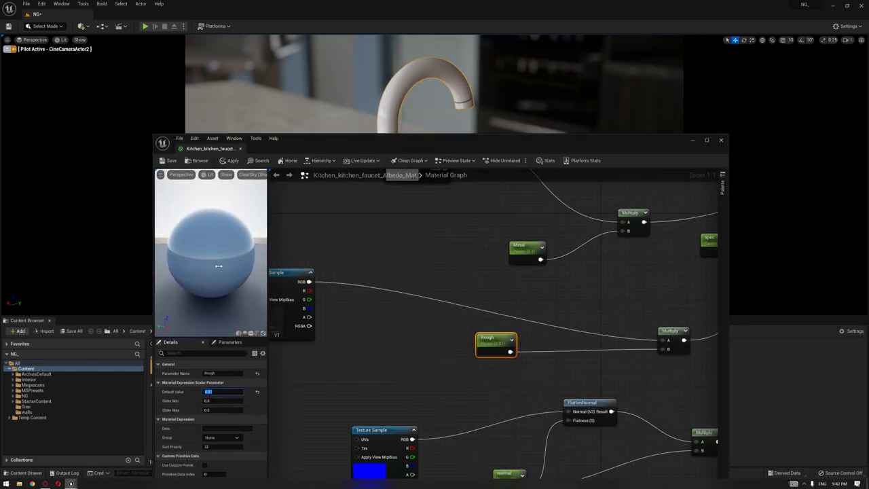
left_click(522, 248)
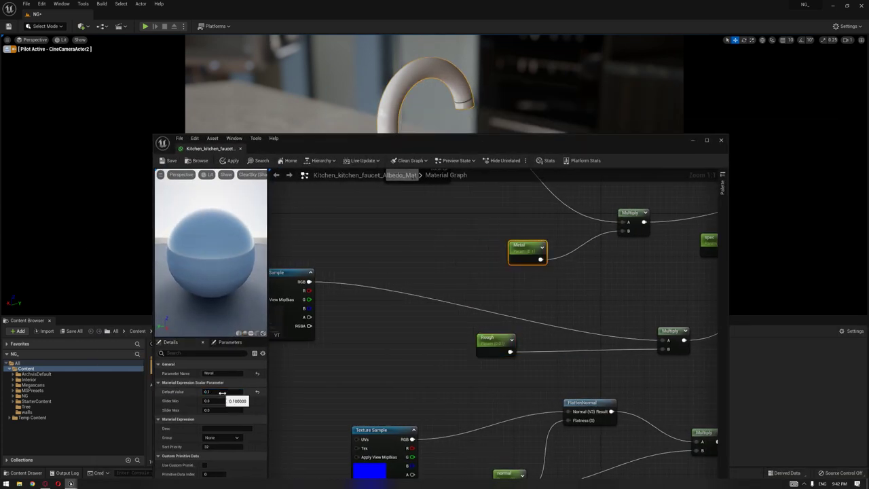
type("1")
key("Return")
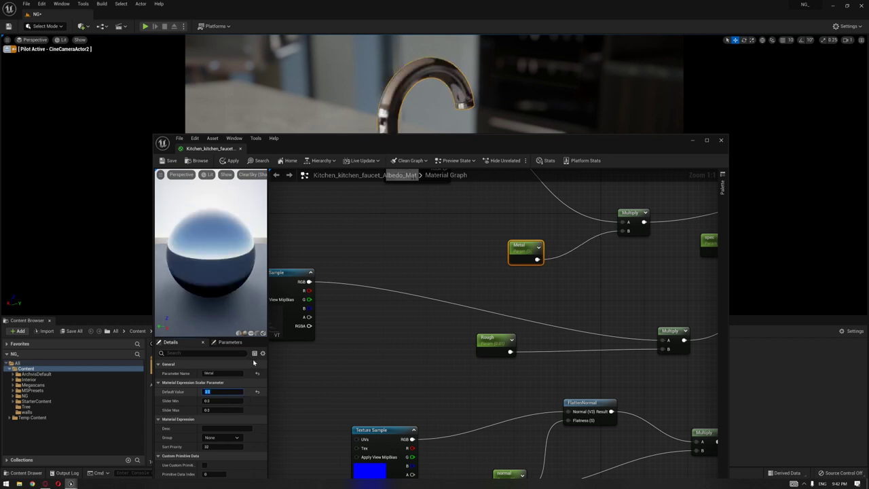
Set the Rough parameter's default value to 0.05.
left_click(488, 340)
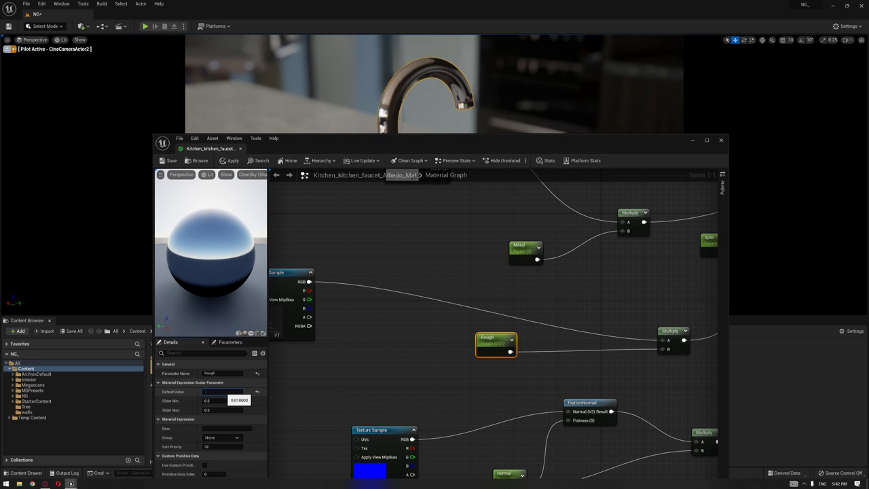
type("0.05")
key("Return")
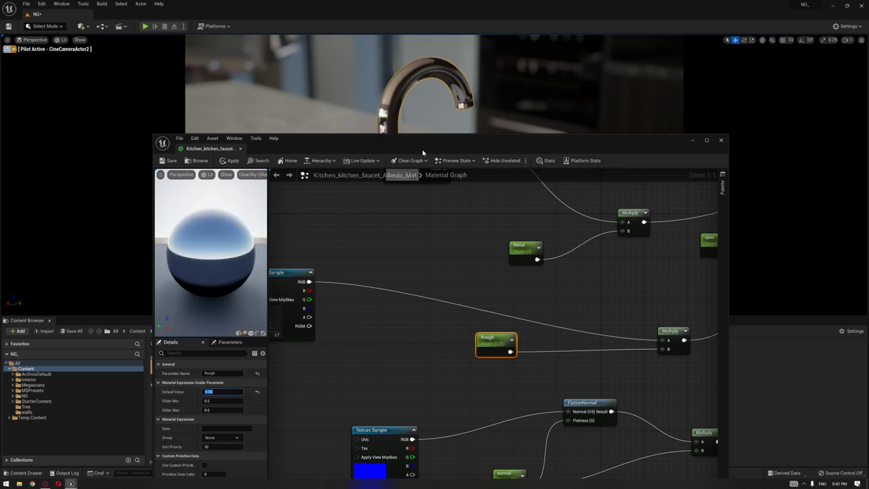
Move the spec parameter node closer to the metallic Multiply node and apply the changes to the faucet material.
left_click_drag(431, 148, 343, 265)
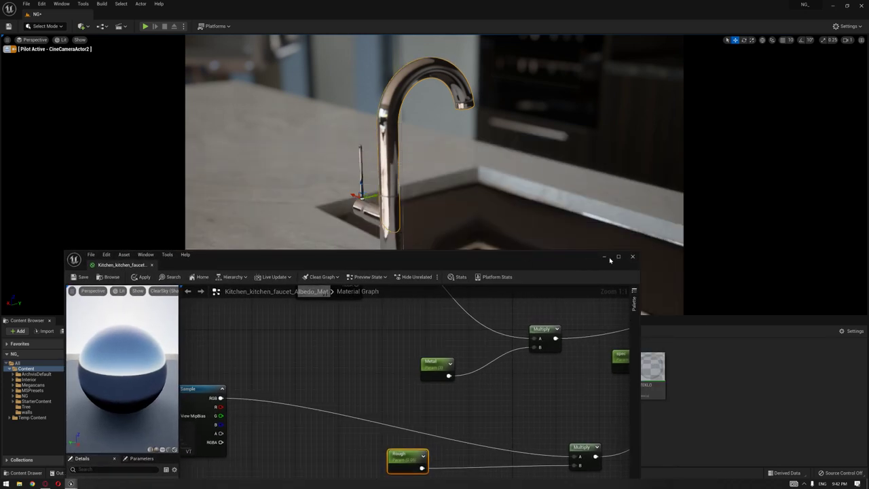
right_click_drag(612, 385, 496, 406)
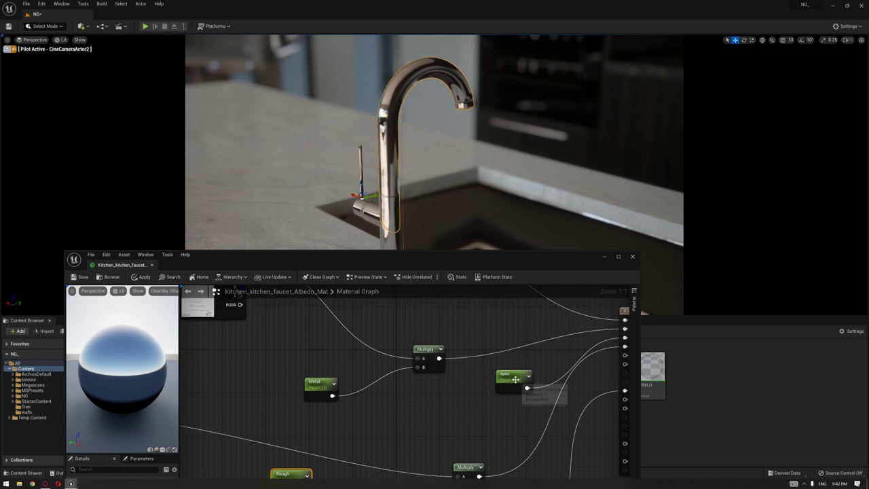
left_click_drag(520, 386, 486, 391)
left_click_drag(438, 263, 421, 213)
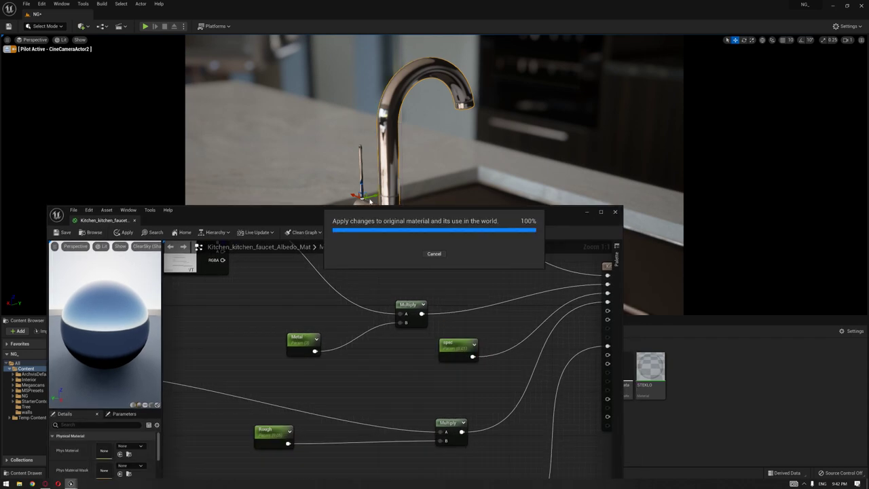
View the oven display through CineCameraActor, stop piloting the camera and look over the kitchen.
right_click_drag(456, 211, 537, 57)
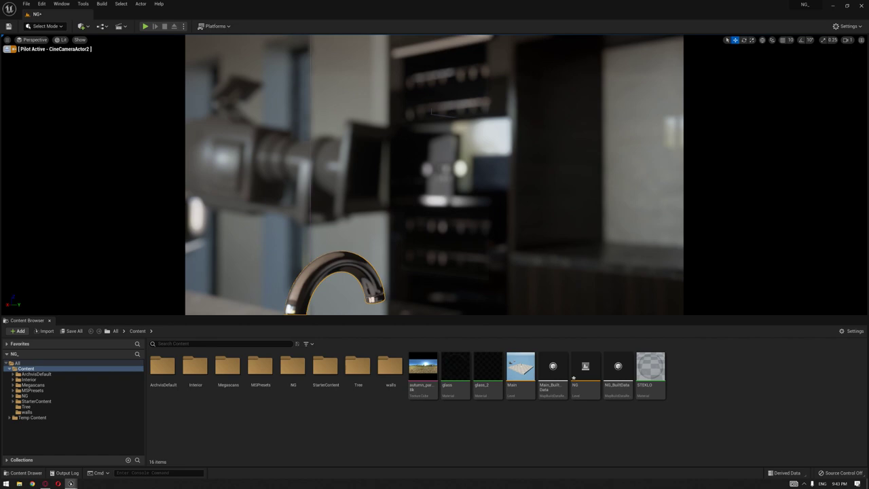
left_click(61, 40)
mouse_move(46, 41)
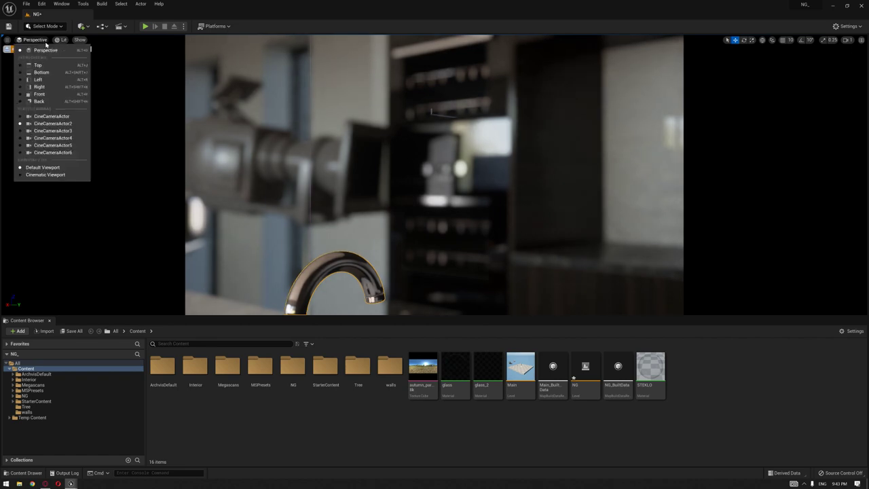
left_click(62, 121)
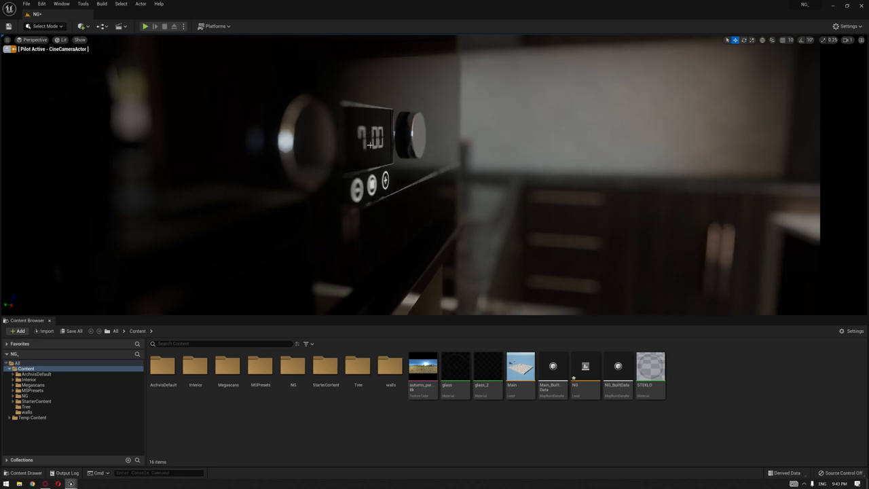
left_click(7, 49)
right_click_drag(450, 197, 401, 196)
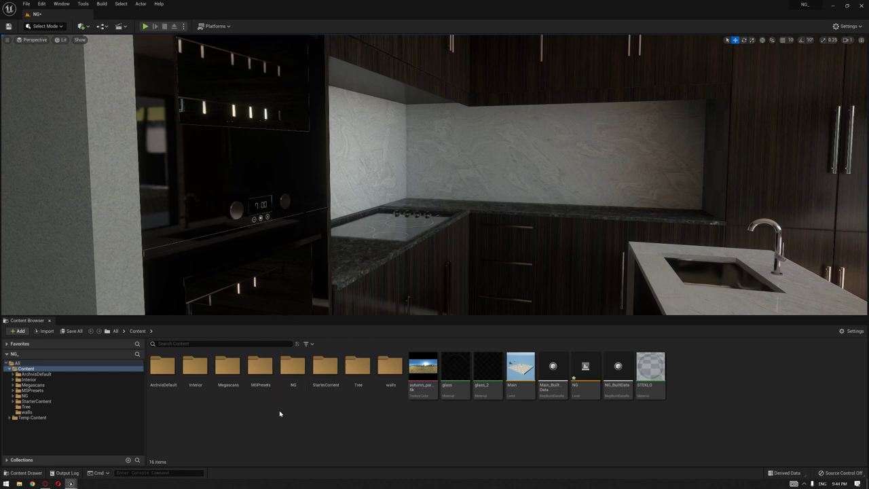
Search the Plugins window for "anim" to check AnimatedTexturePlugin, and minimize the window.
left_click(42, 4)
left_click(84, 113)
left_click(489, 113)
type("anim")
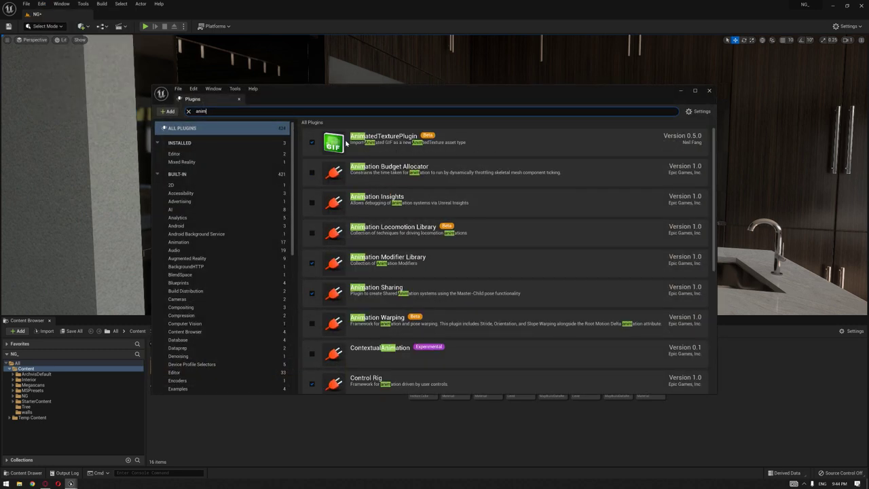
left_click(682, 90)
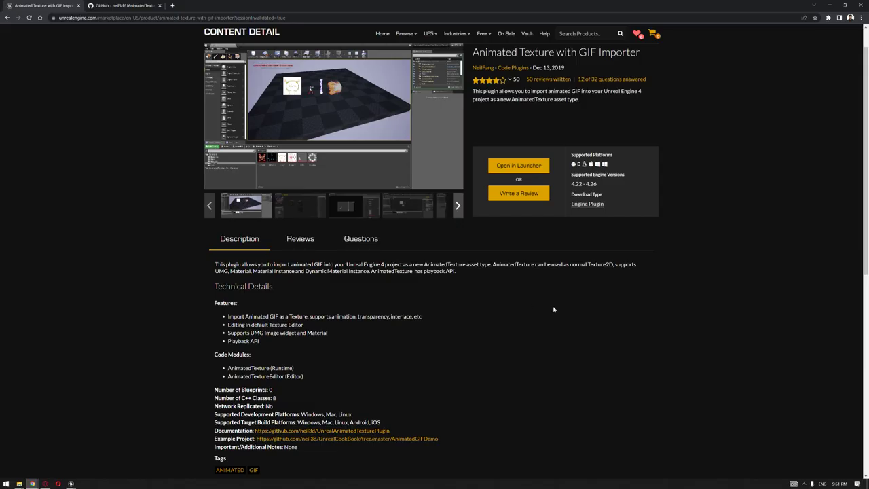
Switch to the browser and read the Unreal Marketplace page of Animated Texture with GIF Importer.
scroll(587, 311, "up", 1)
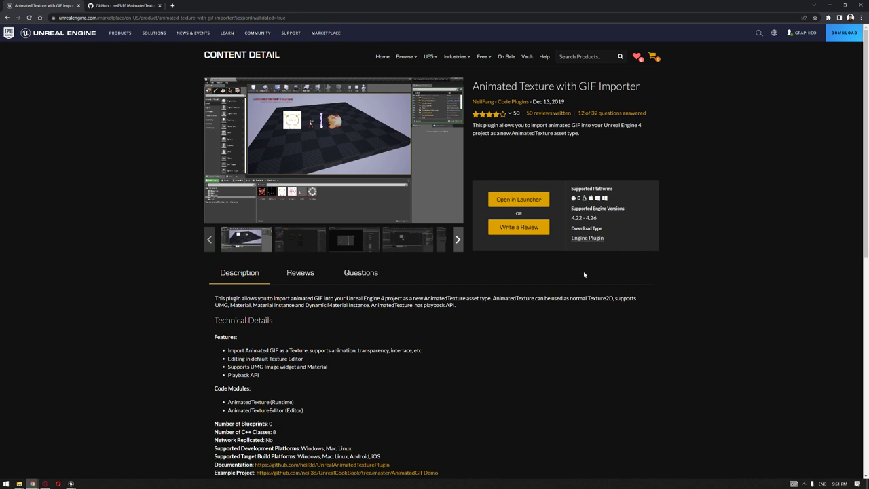
scroll(288, 381, "down", 2)
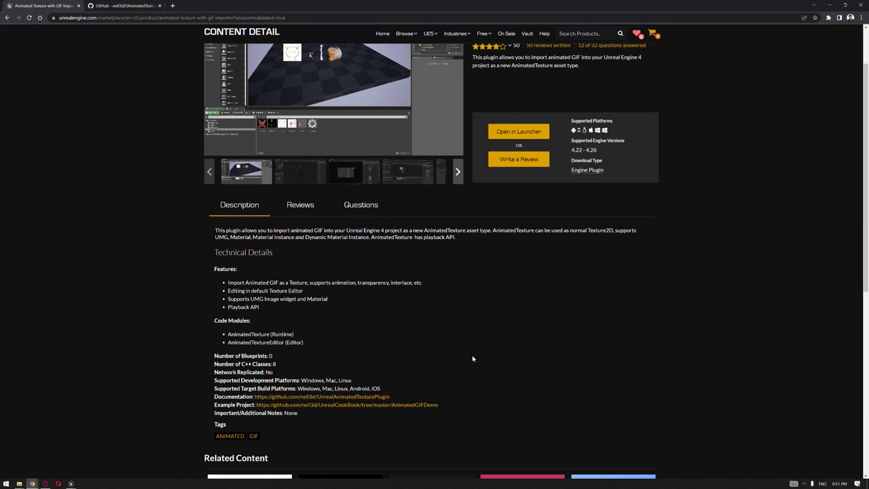
scroll(469, 363, "up", 2)
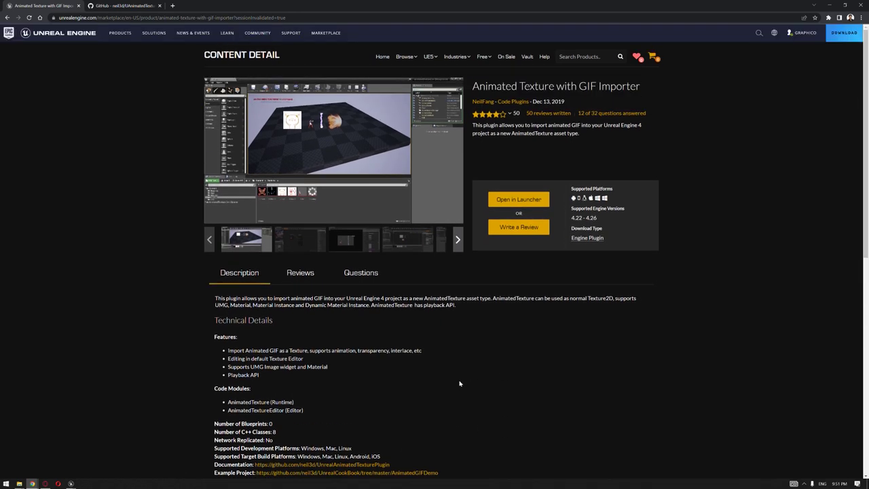
scroll(323, 476, "down", 1)
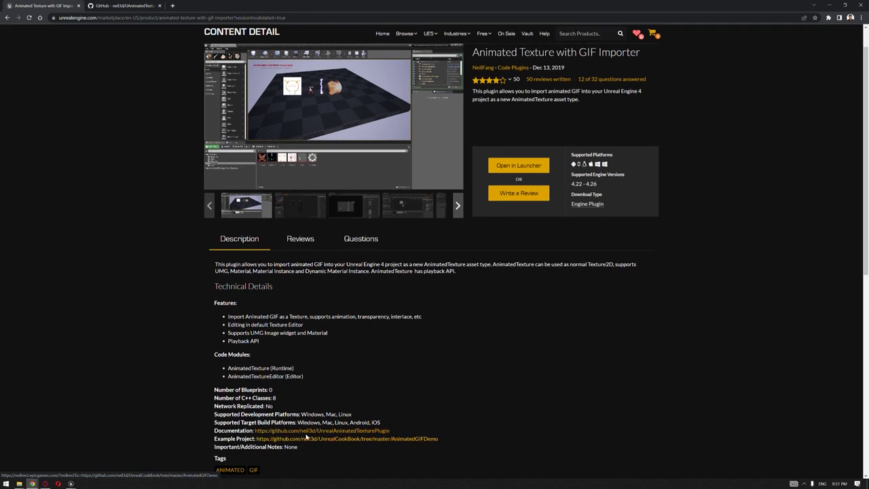
Open the plugin's GitHub documentation and compare the UAnimatedTexture5 and UAnimatedTexture4 repositories.
left_click(313, 432)
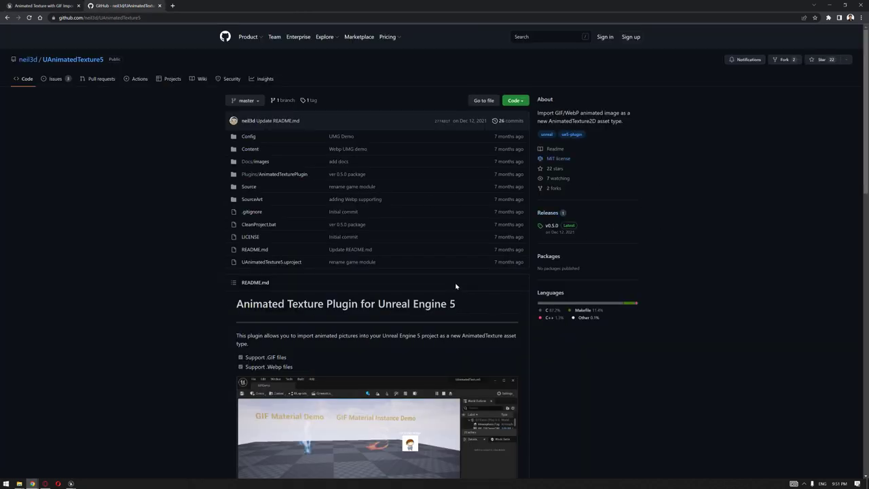
left_click(7, 18)
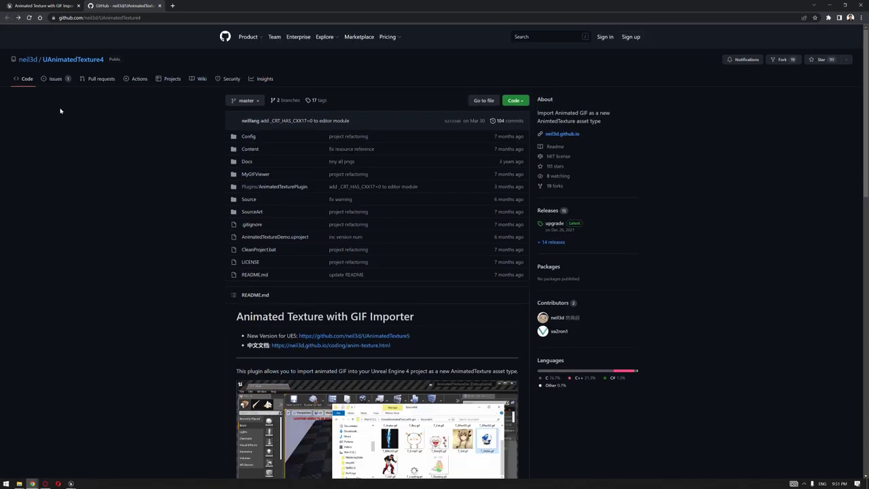
mouse_move(27, 61)
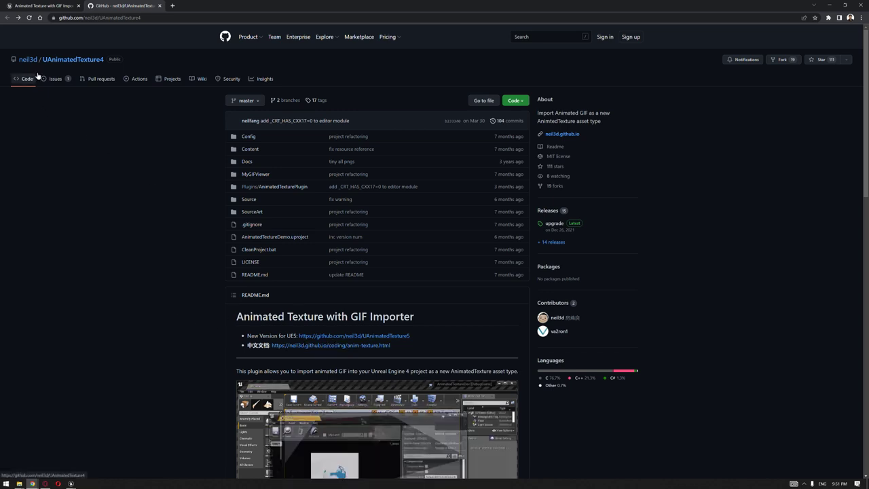
Open the UAnimatedTexture5 repository and bring up its Download ZIP option.
left_click(388, 340)
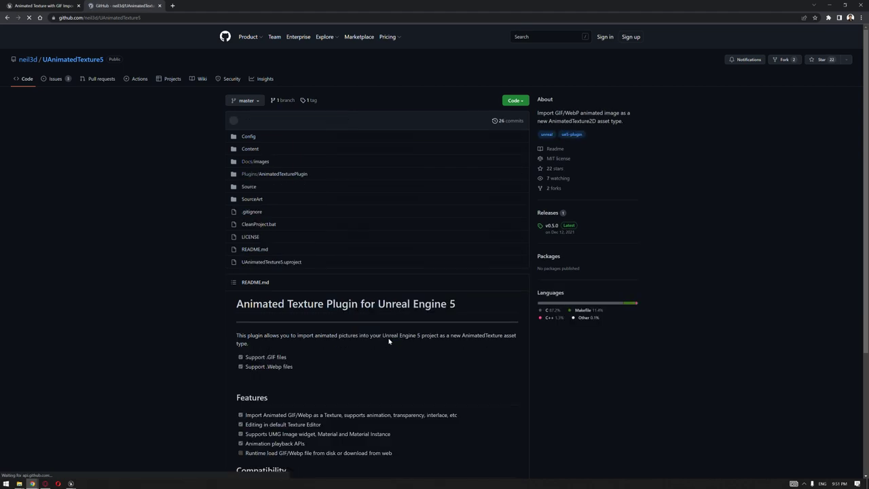
left_click(518, 102)
left_click(440, 196)
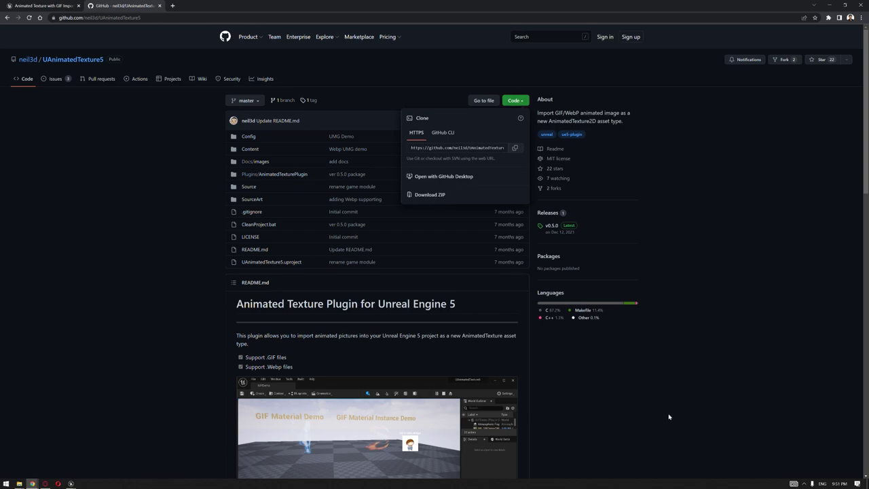
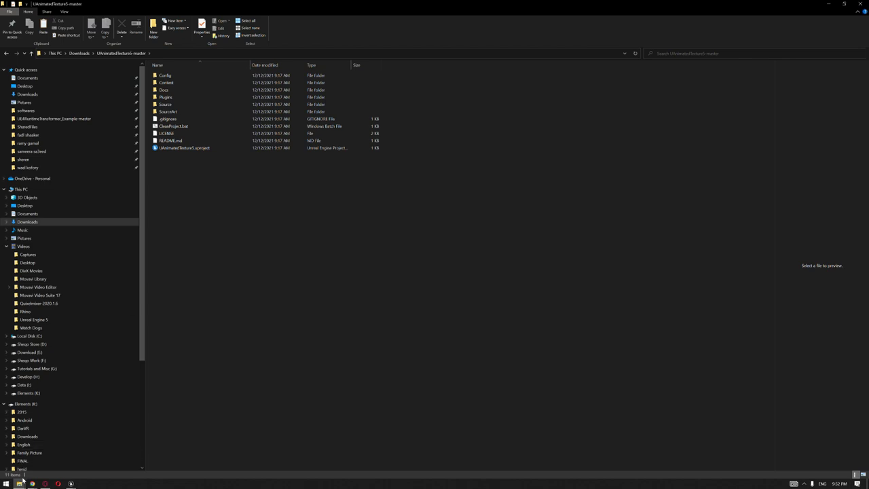
In File Explorer, locate AnimatedTexturePlugin in the Plugins folder of UAnimatedTexture5-master and view the UE_5.0 Engine Plugins folder it belongs in.
double_click(173, 99)
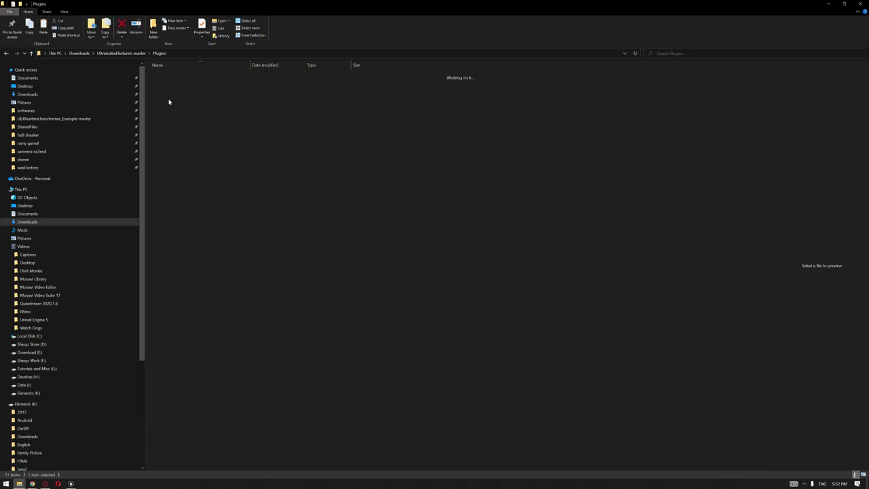
left_click(177, 79)
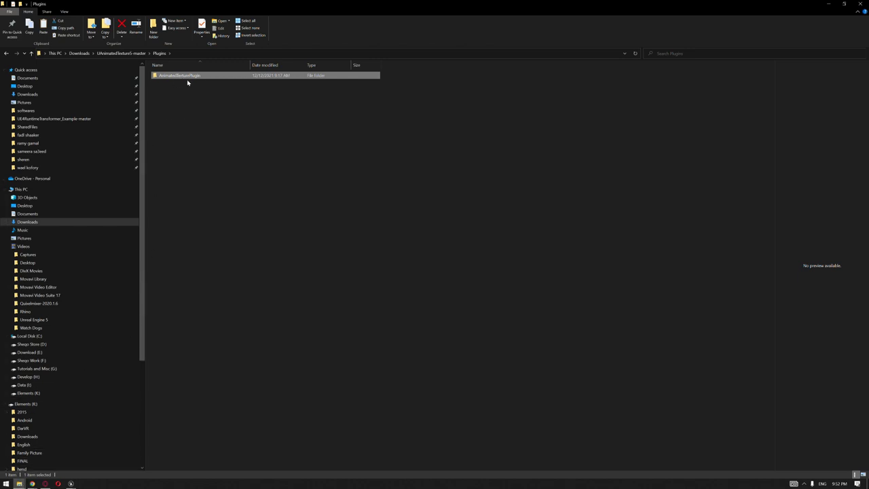
left_click(19, 483)
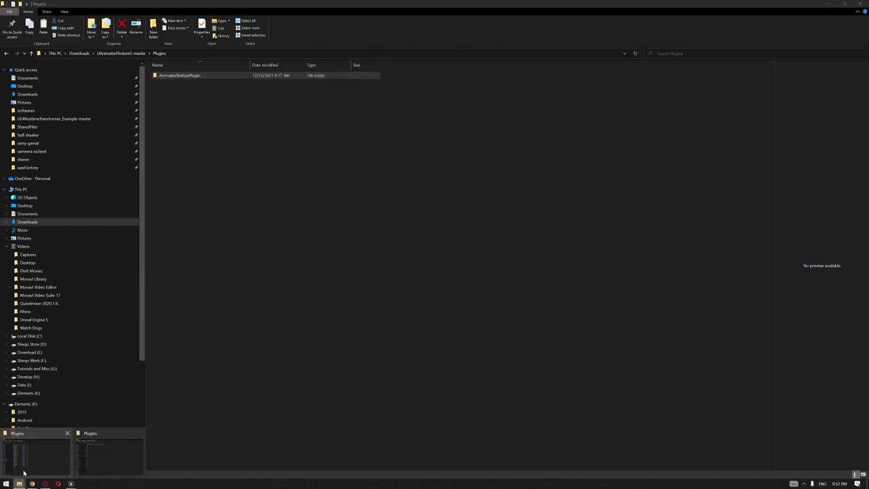
left_click(48, 462)
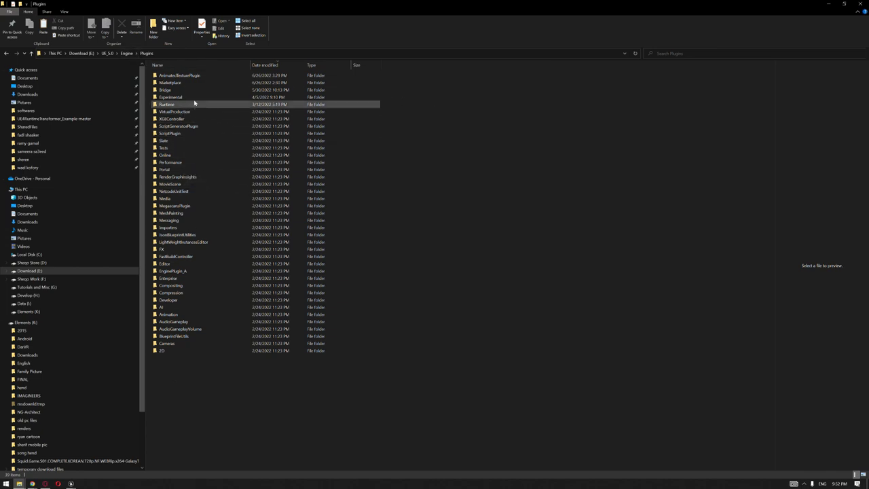
Switch to Unreal Editor, search the plugins for "anim" to check AnimatedTexturePlugin, and close the Plugins window.
left_click(71, 483)
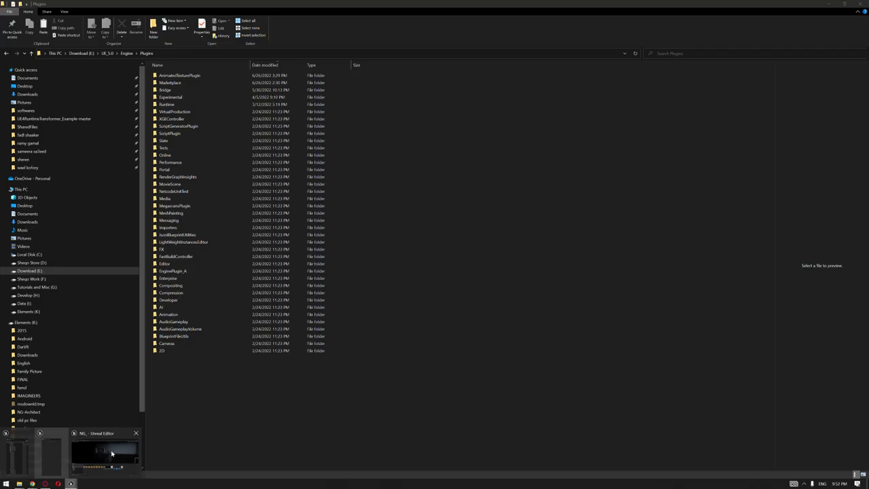
left_click(85, 460)
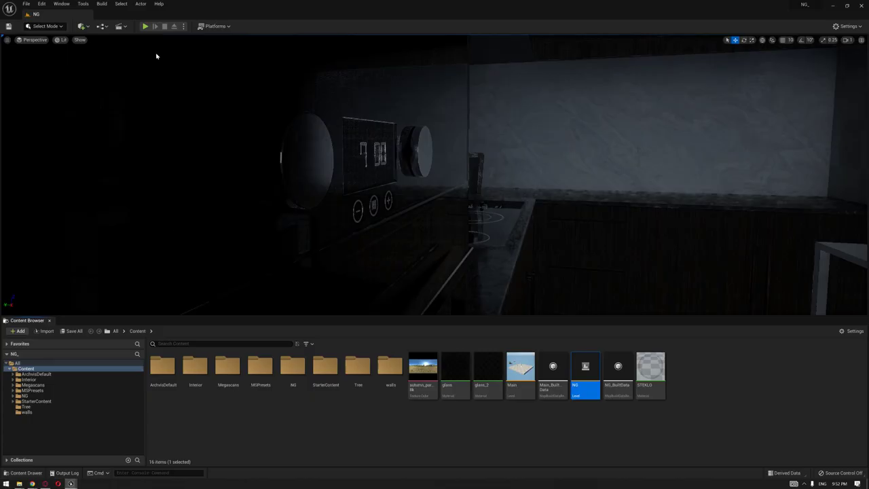
left_click(43, 5)
left_click(78, 112)
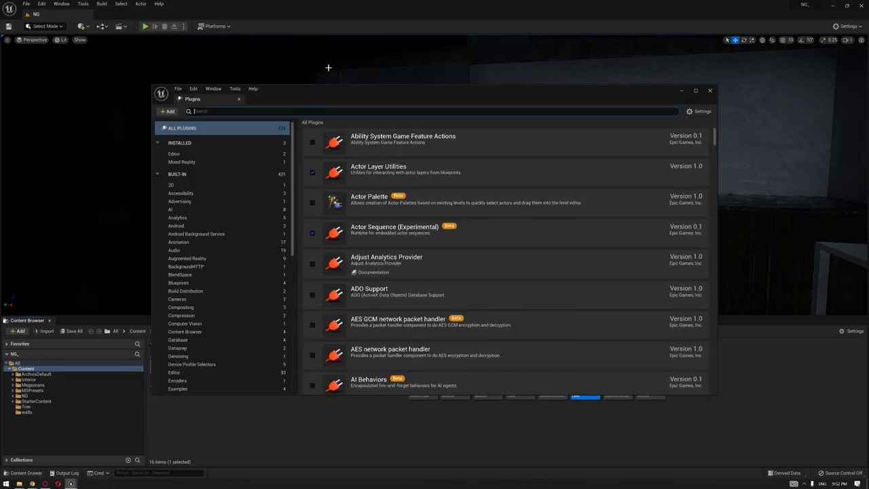
type("anim")
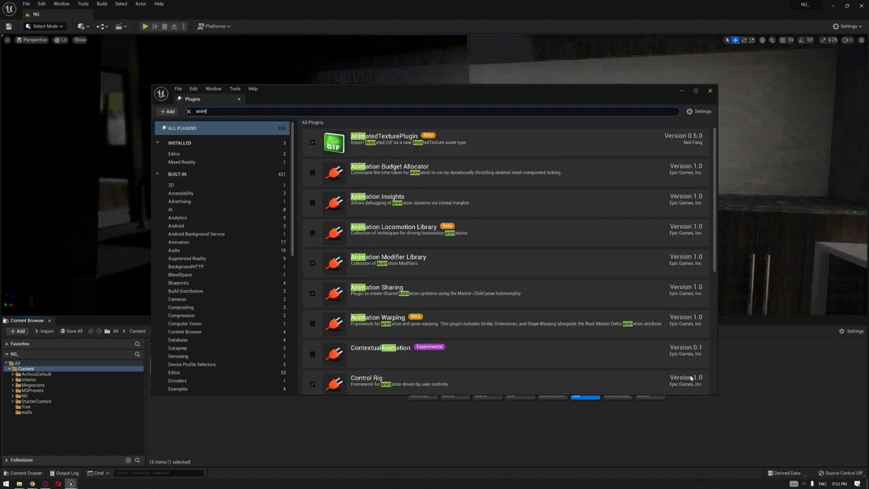
left_click(710, 90)
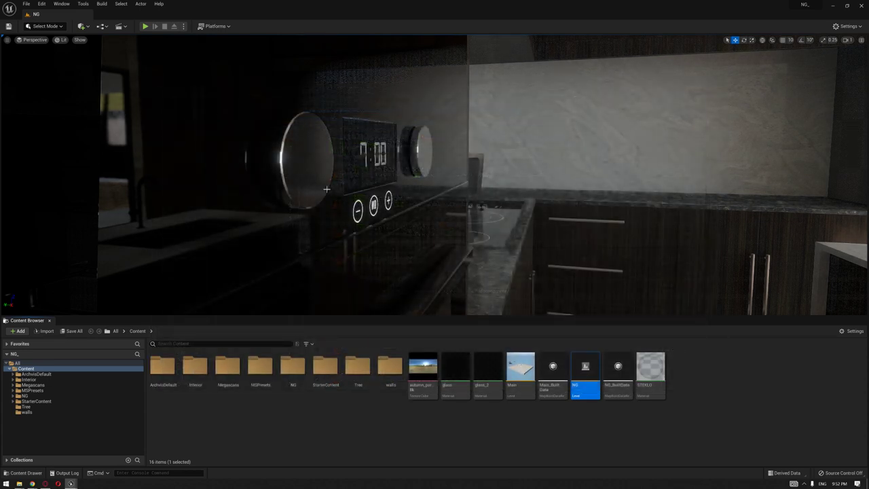
Open the oven display's timer_Mat material, examine how its texture sample and parameters are connected, and close the material editor.
left_click(383, 170)
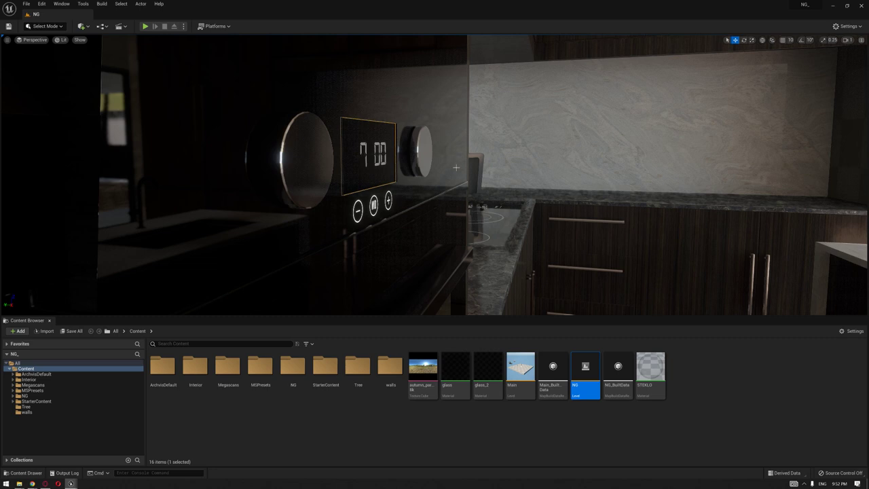
left_click_drag(868, 25, 305, 43)
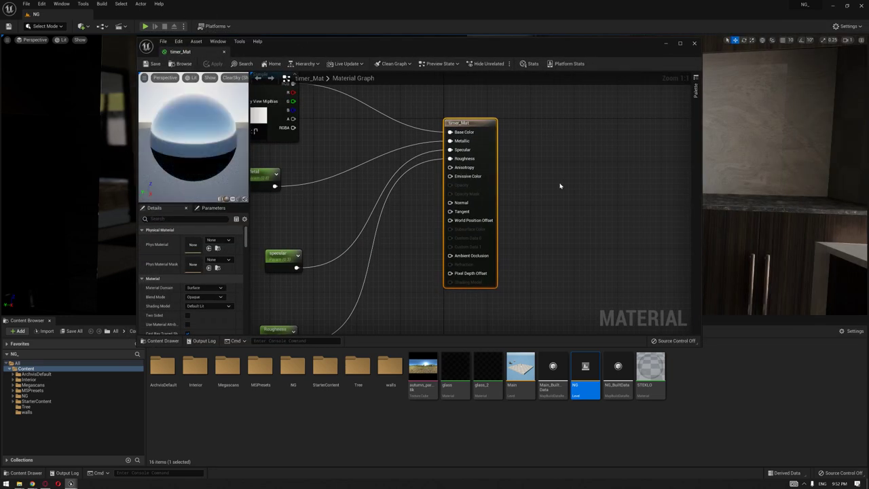
scroll(560, 185, "down", 2)
scroll(564, 180, "down", 1)
right_click(623, 182)
left_click(392, 224)
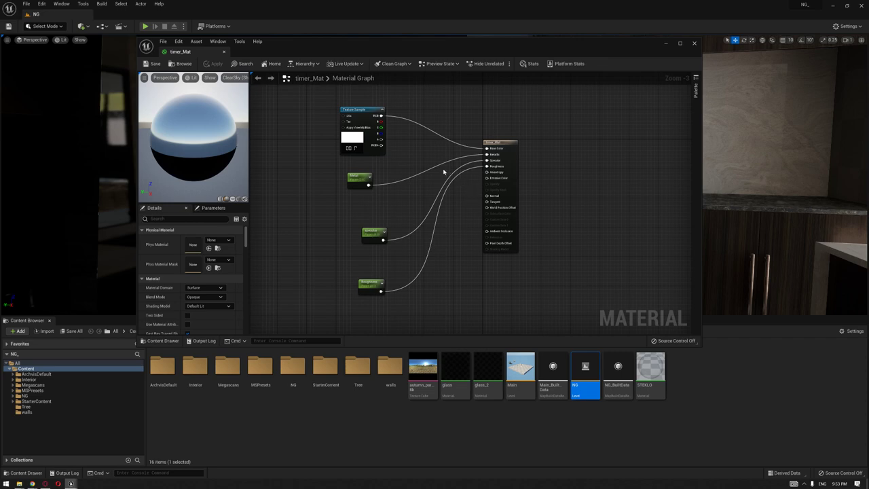
left_click(696, 44)
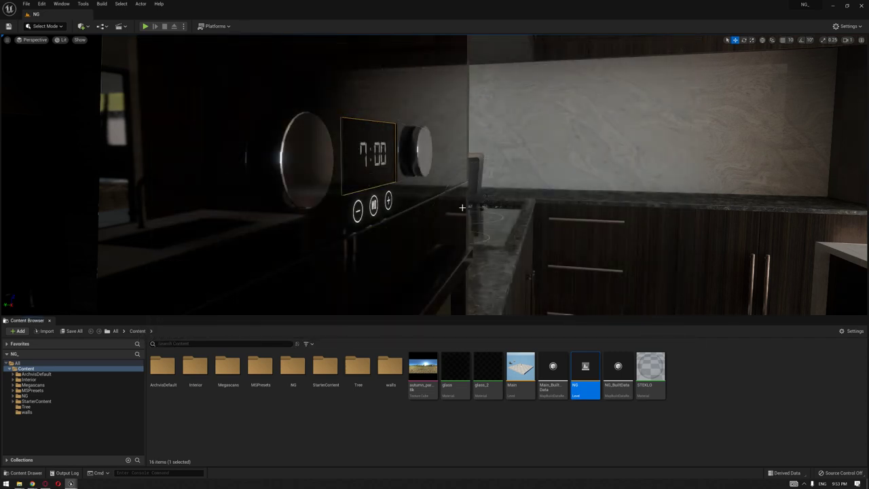
Look over the kitchen, view the sink faucet through CineCameraActor2, and view the oven display through CineCameraActor.
right_click_drag(456, 202, 421, 115)
right_click_drag(387, 196, 531, 204)
left_click(43, 39)
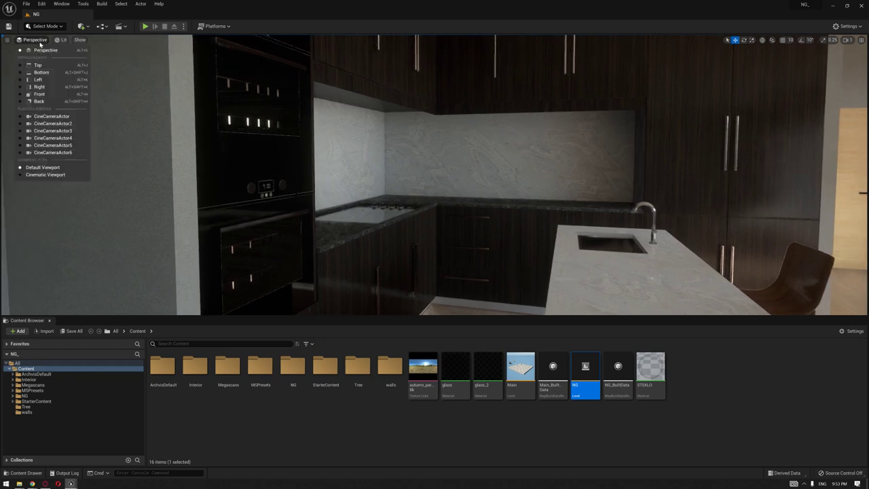
left_click(69, 127)
right_click_drag(465, 167, 457, 96)
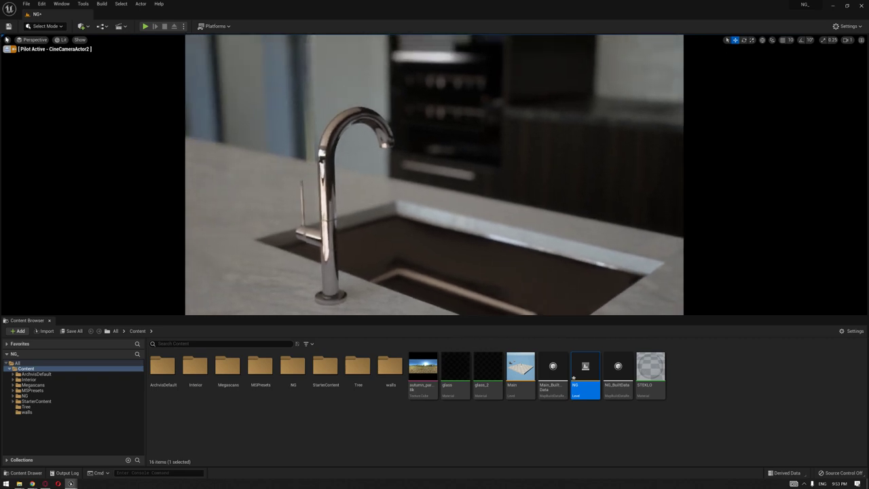
left_click(32, 40)
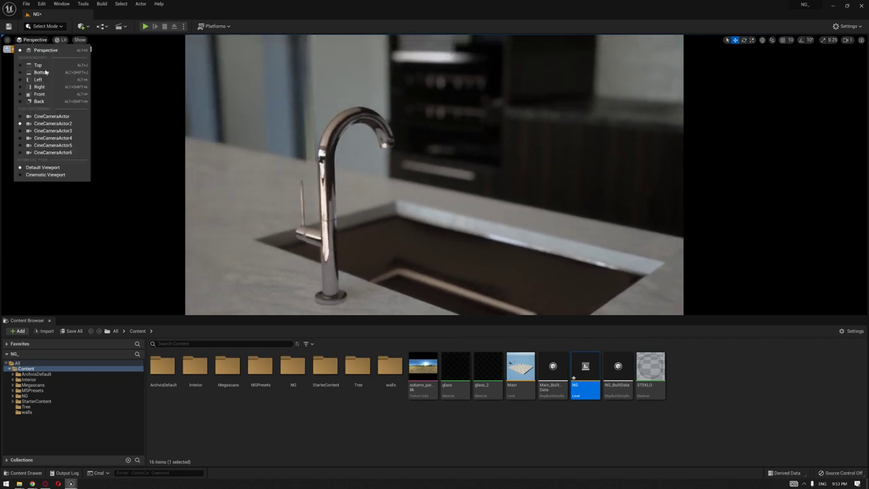
left_click(59, 123)
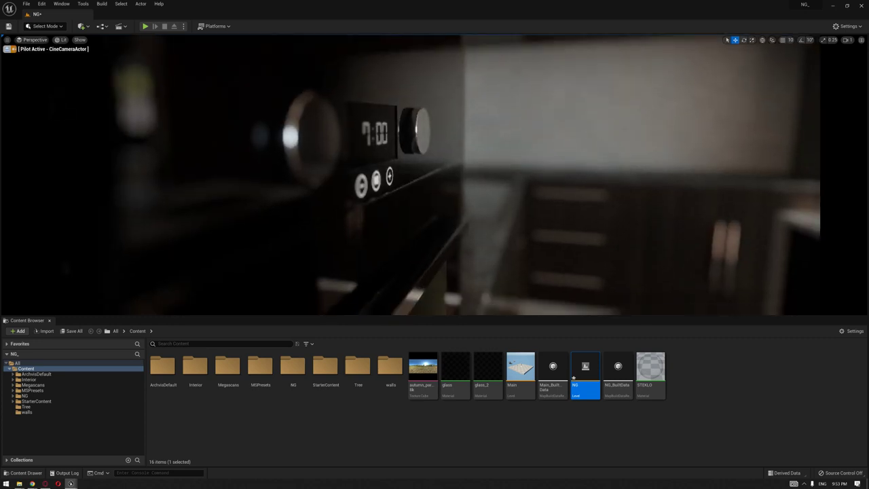